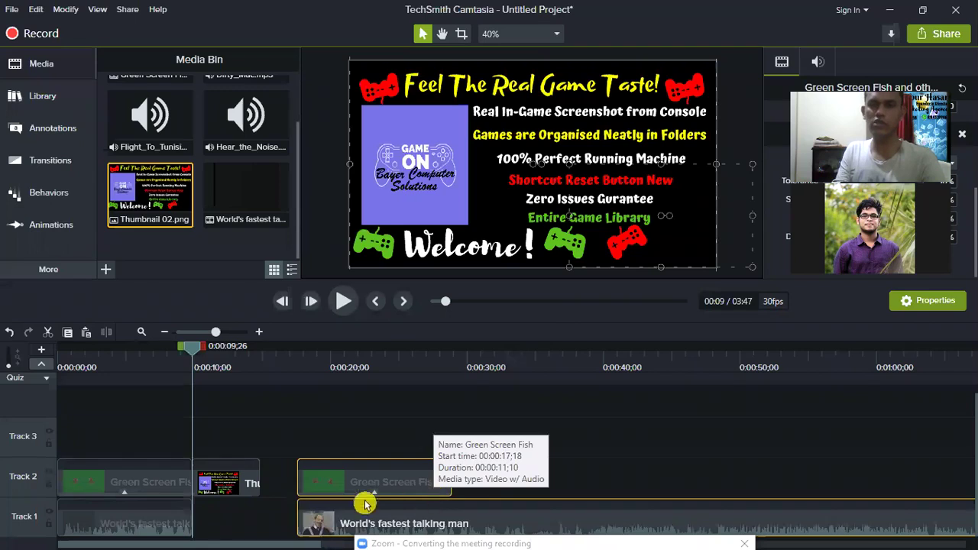
# Move the second Green Screen Fish and World's fastest talking man clips together so they start where the Thumbnail 02 clip ends.
pyautogui.click(448, 486)
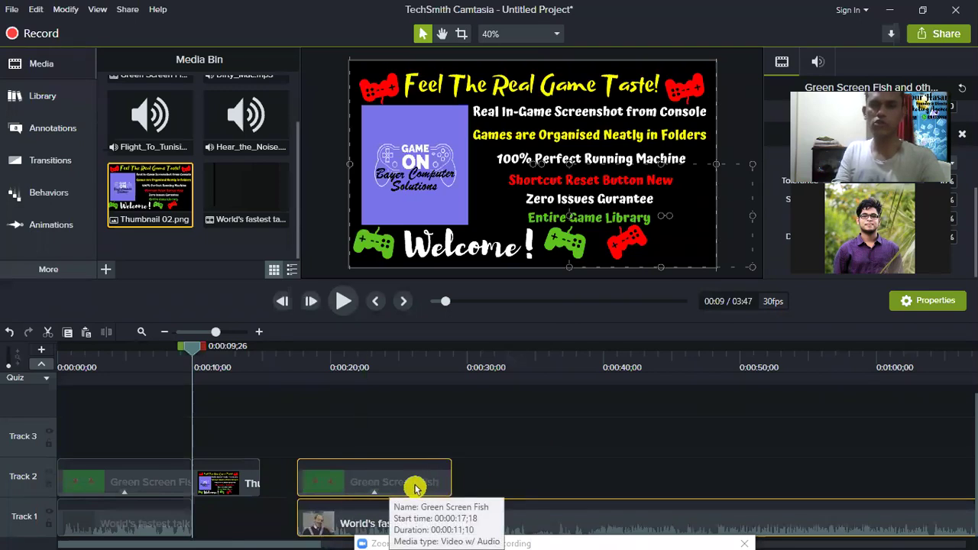
pyautogui.moveTo(412, 486); pyautogui.dragTo(350, 485)
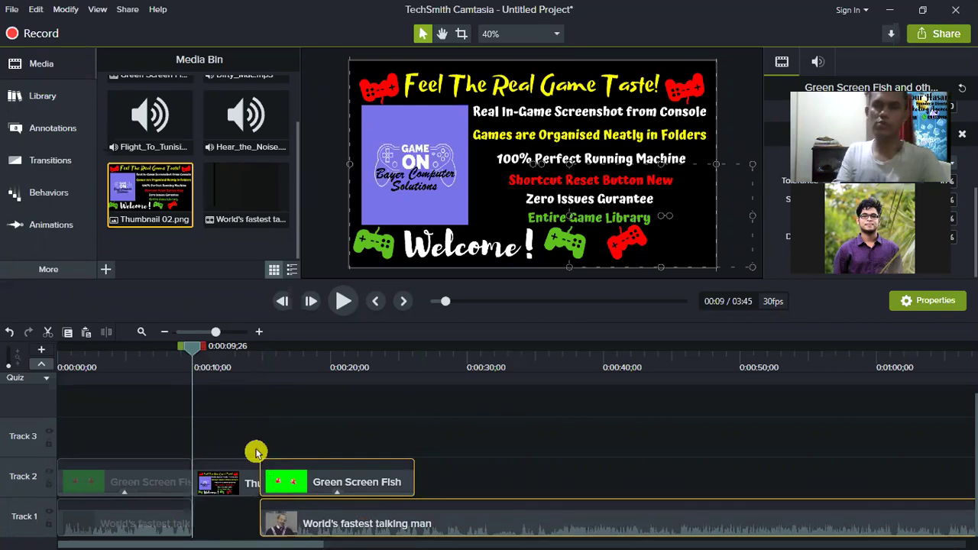
# Set the duration of the Thumbnail 02 image clip on Track 2 to 3 seconds.
pyautogui.click(219, 480)
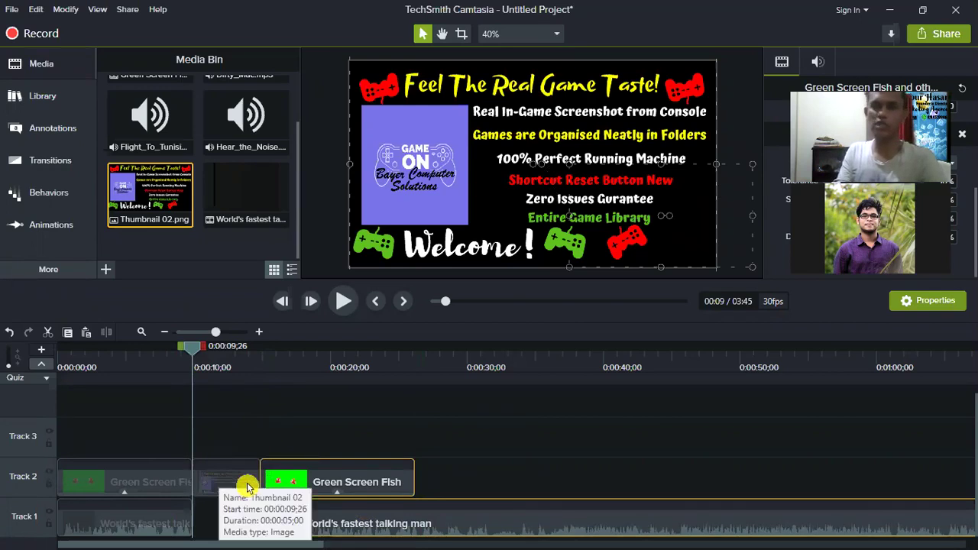
pyautogui.click(221, 490)
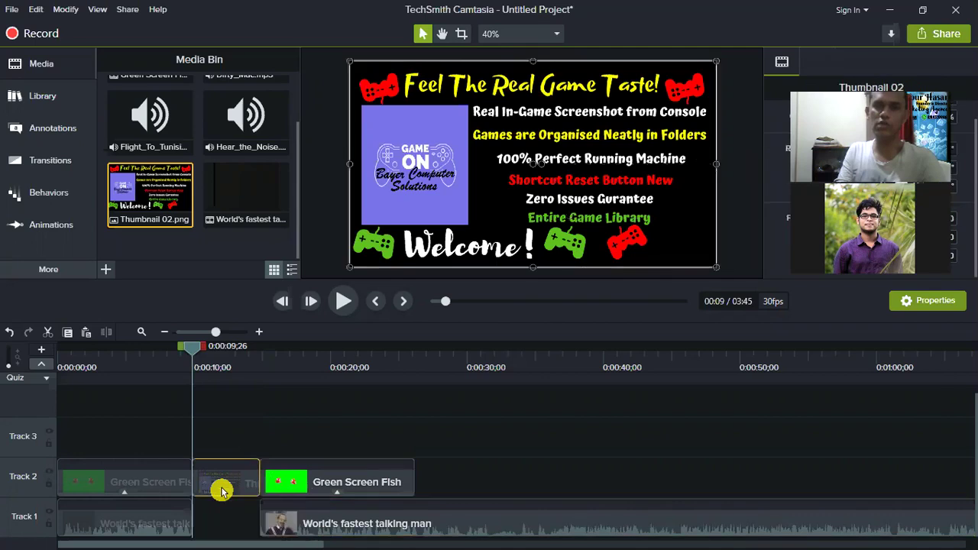
pyautogui.rightClick(221, 491)
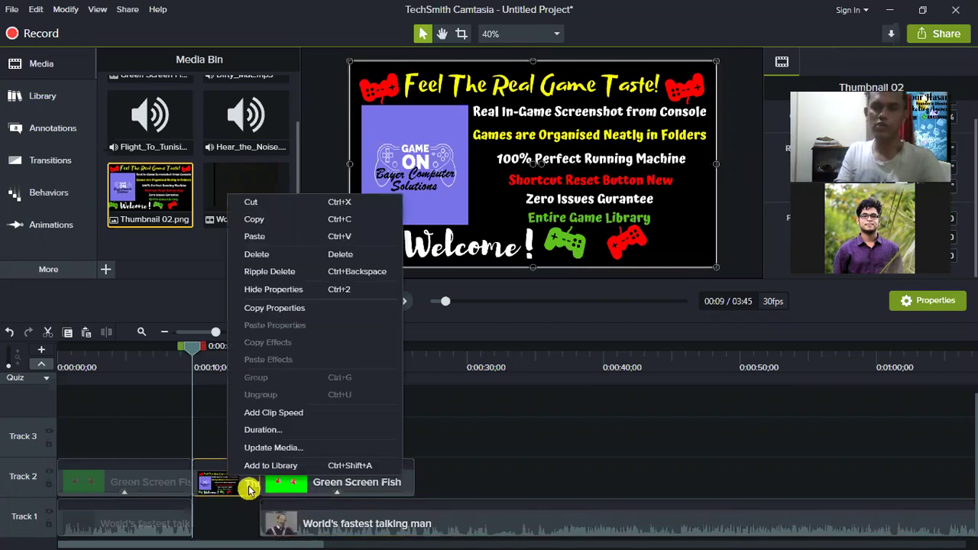
pyautogui.click(281, 433)
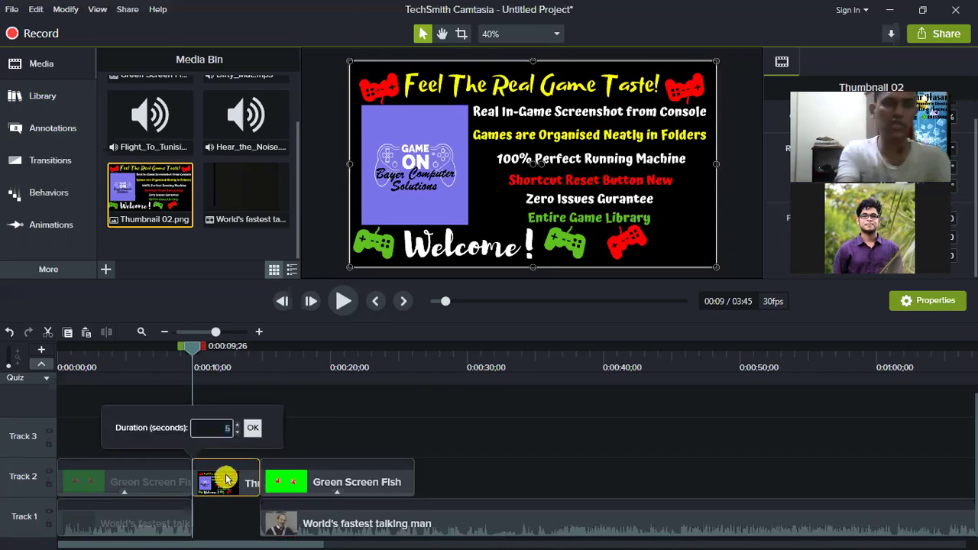
pyautogui.write('3')
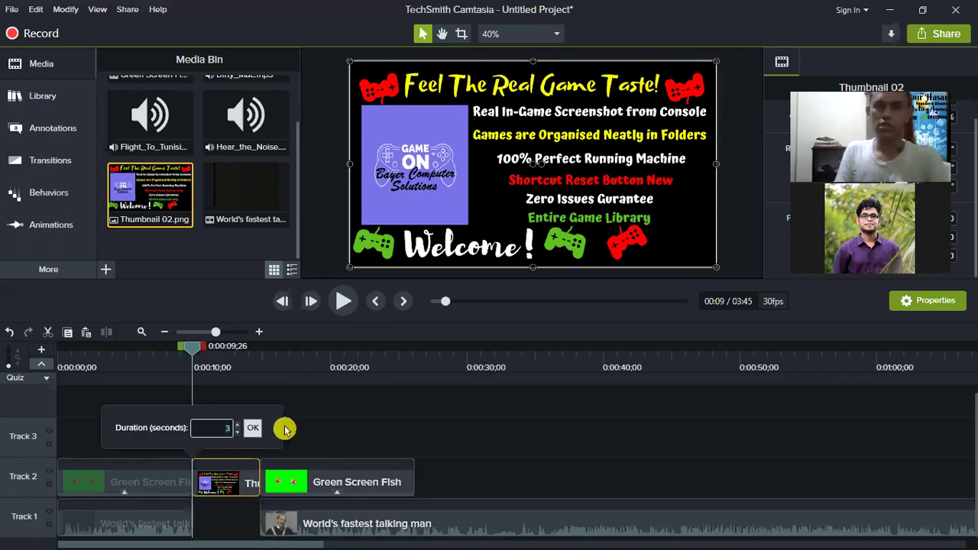
pyautogui.press('Return')
pyautogui.click(354, 523)
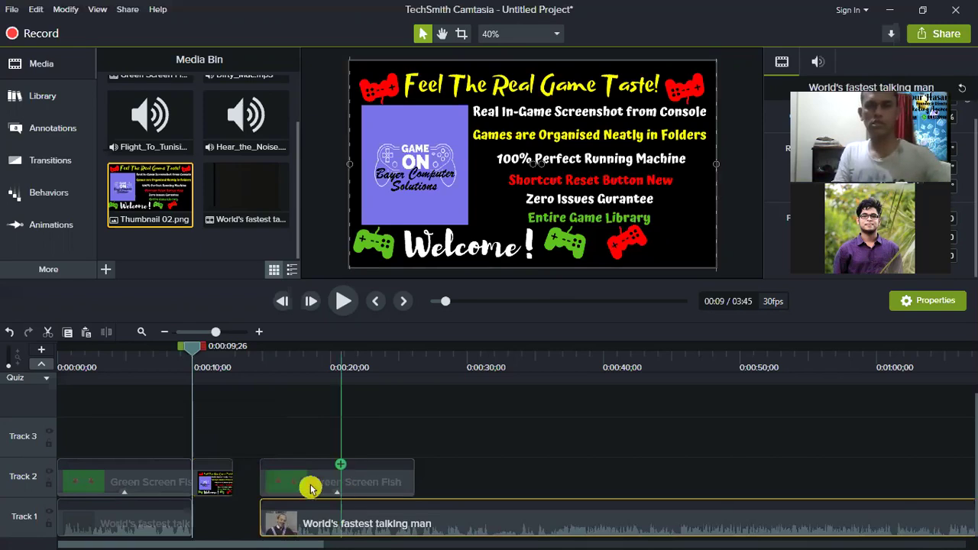
pyautogui.click(359, 499)
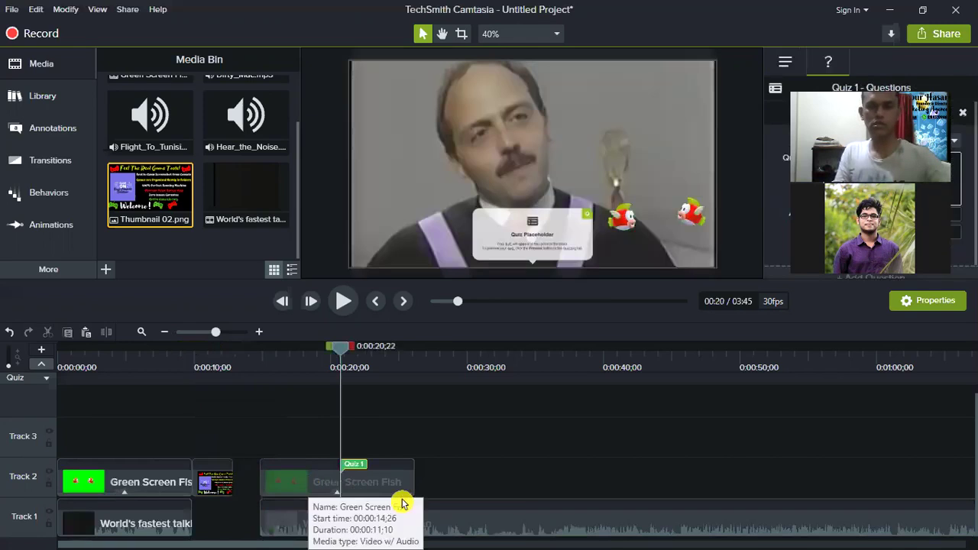
pyautogui.click(436, 469)
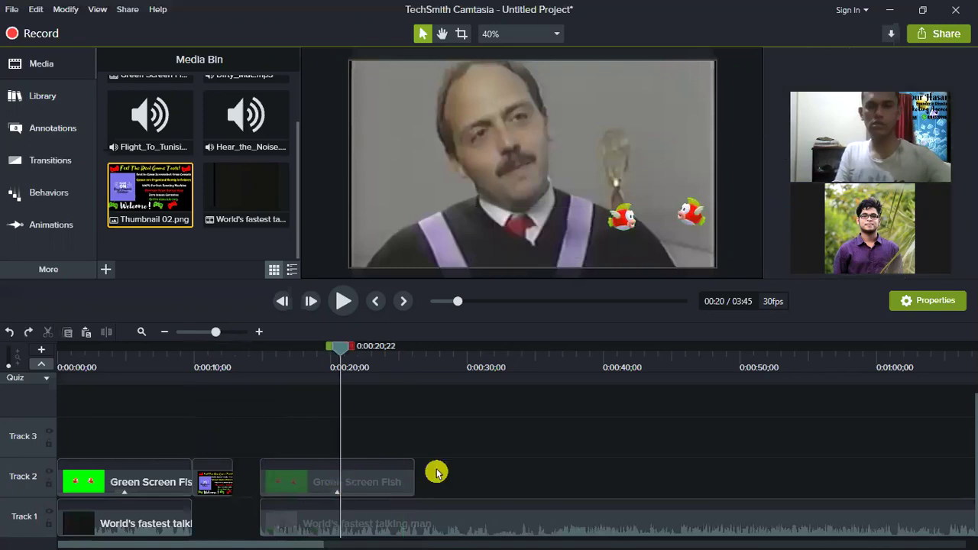
# Close the gap after the shortened Thumbnail 02 clip by moving the following Green Screen Fish and World's fastest talking man clips together.
pyautogui.click(308, 523)
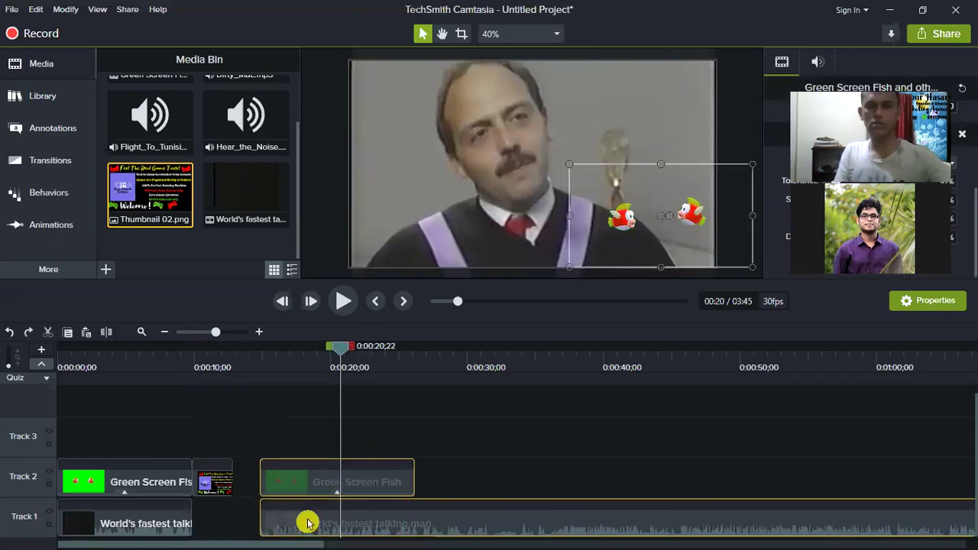
pyautogui.moveTo(308, 523); pyautogui.dragTo(262, 522)
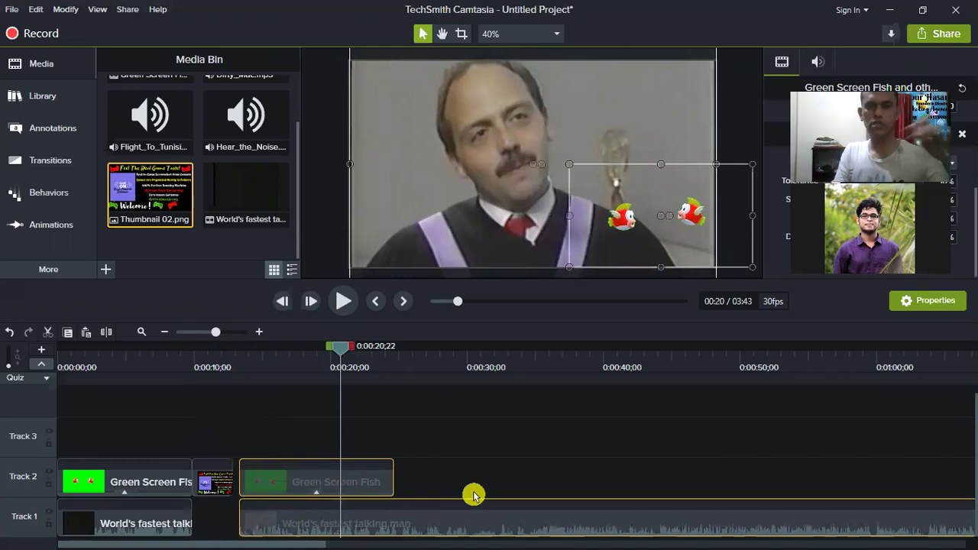
pyautogui.press('Escape')
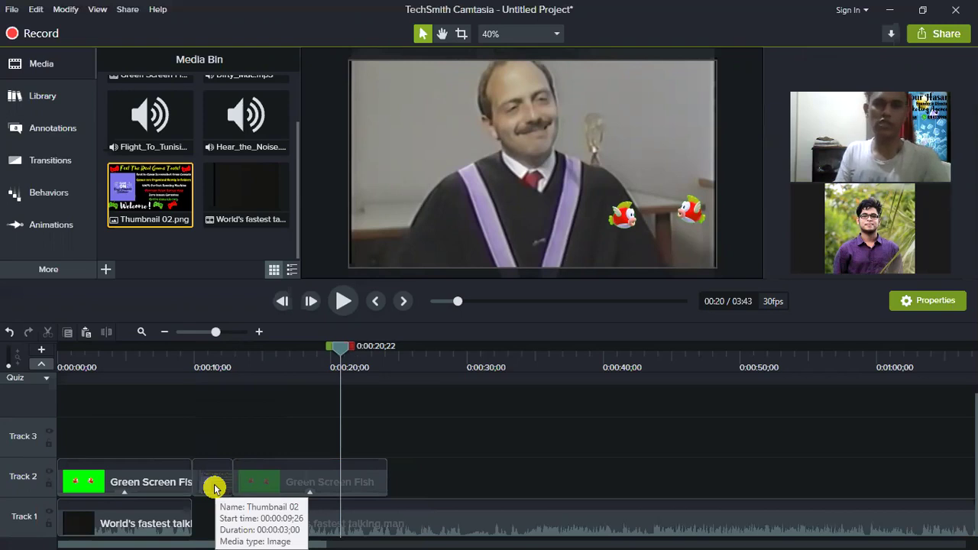
# Add a Random dissolve transition at the start of the Thumbnail 02 clip and a Barn door transition at its end.
pyautogui.moveTo(341, 351); pyautogui.dragTo(164, 361)
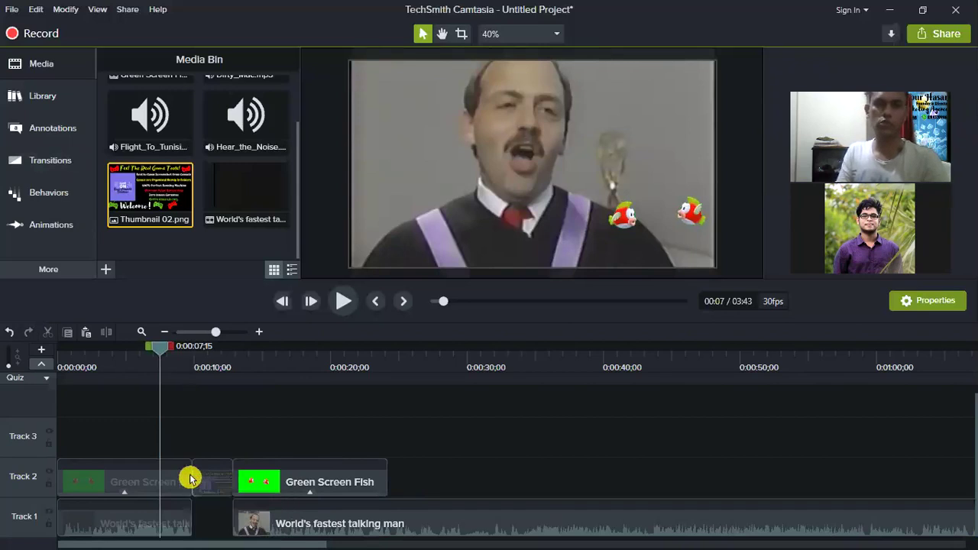
pyautogui.click(52, 163)
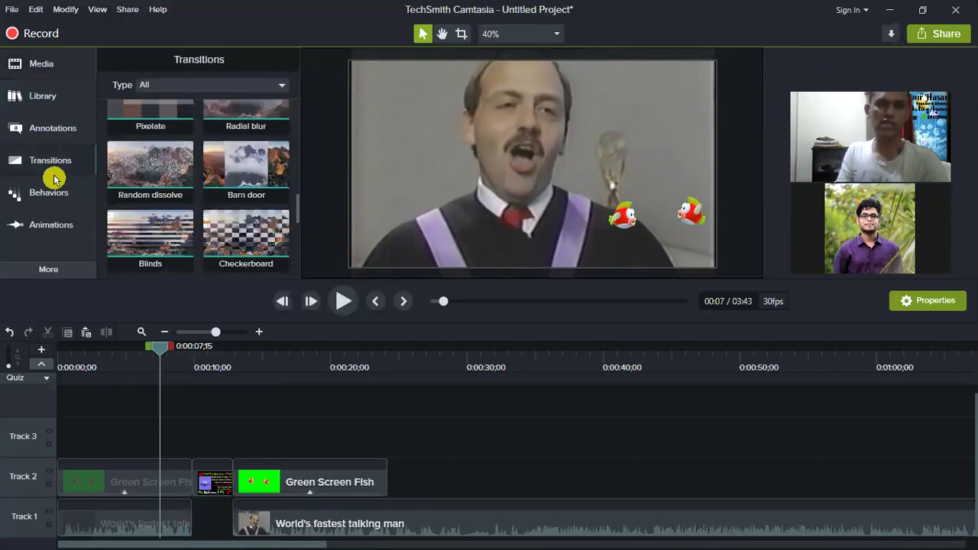
pyautogui.moveTo(156, 169); pyautogui.dragTo(189, 476)
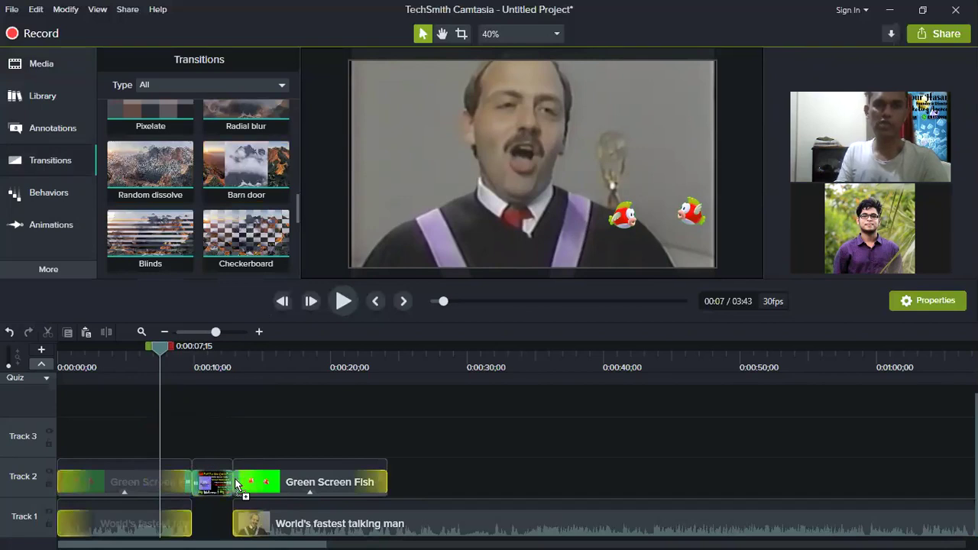
# Play back the timeline across the Thumbnail 02 clip to preview its transitions.
pyautogui.click(344, 303)
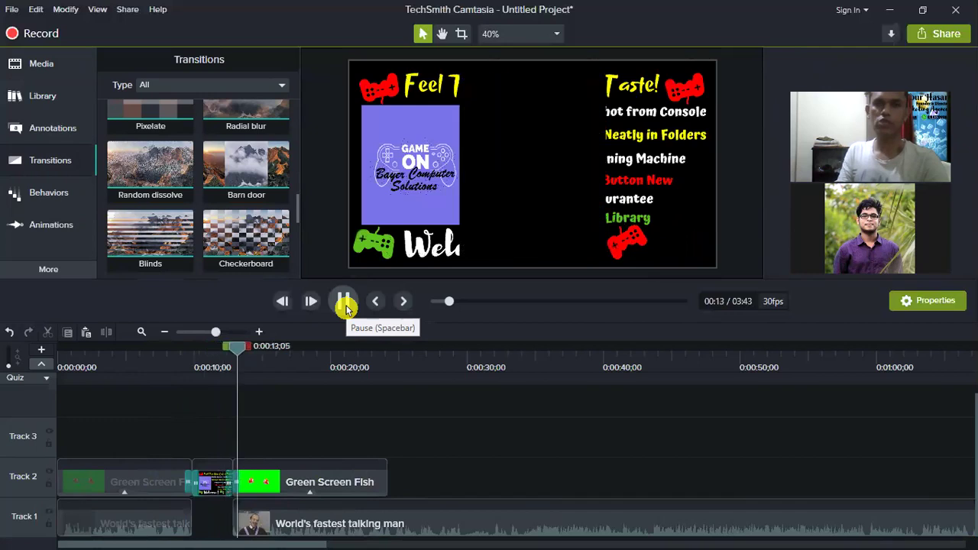
pyautogui.moveTo(197, 193); pyautogui.dragTo(265, 350)
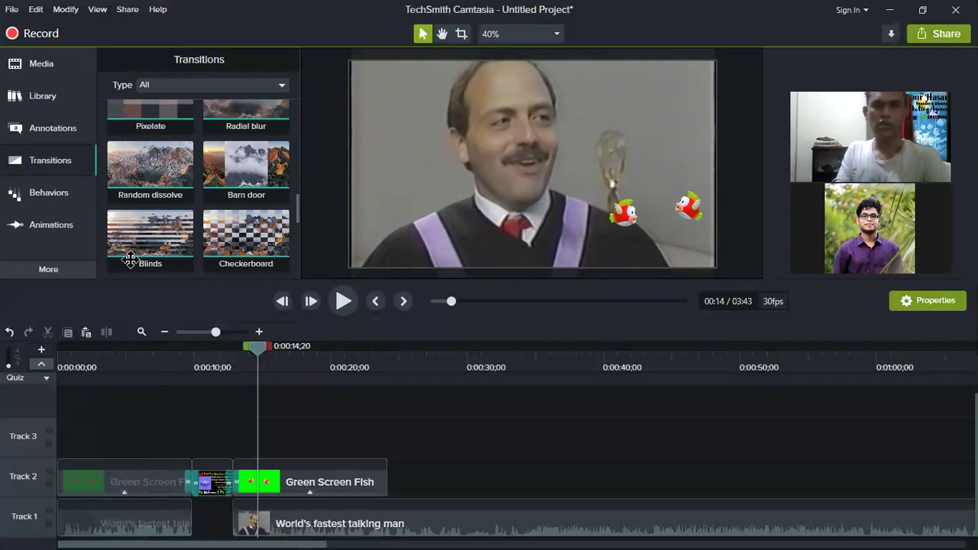
pyautogui.click(162, 252)
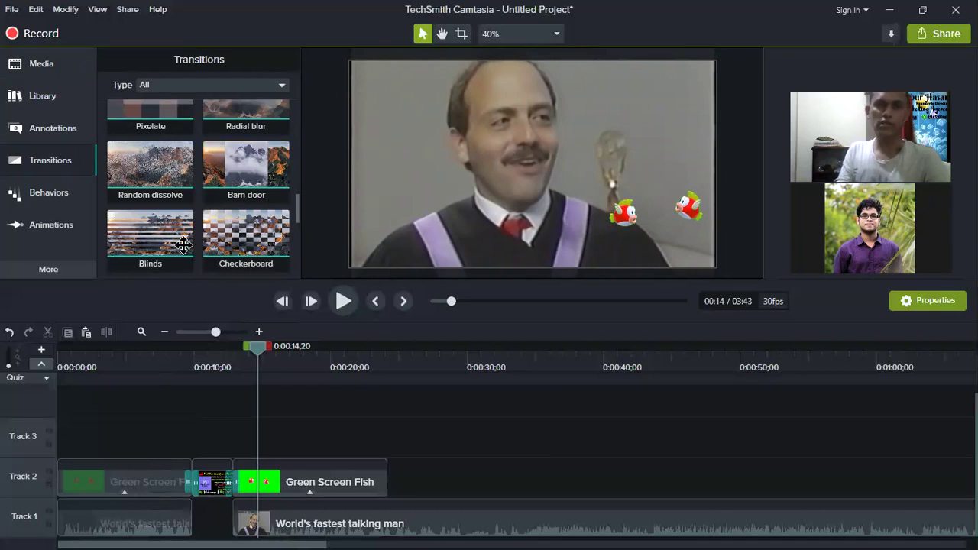
pyautogui.click(228, 216)
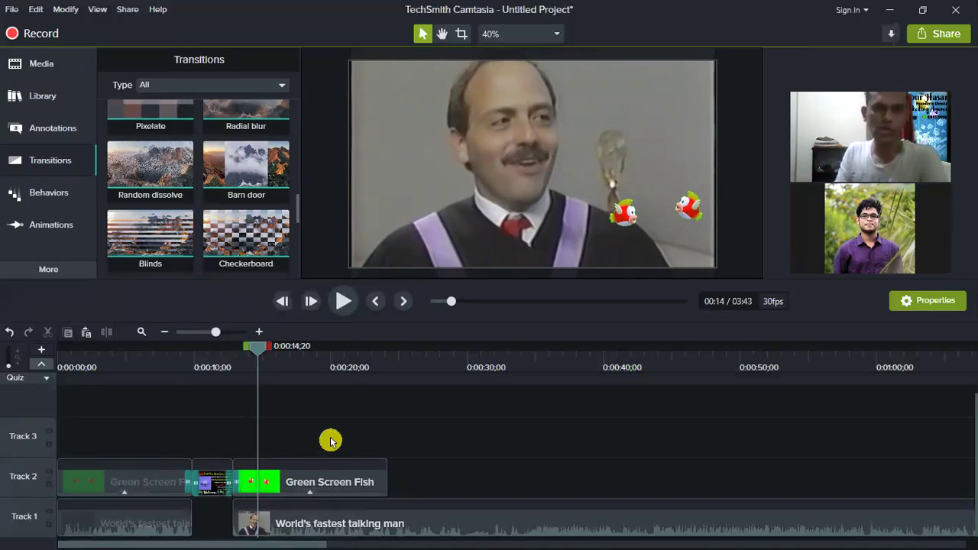
# Switch to the Class Notes DMA document in the browser to check the topic list, and return to Camtasia.
pyautogui.click(468, 529)
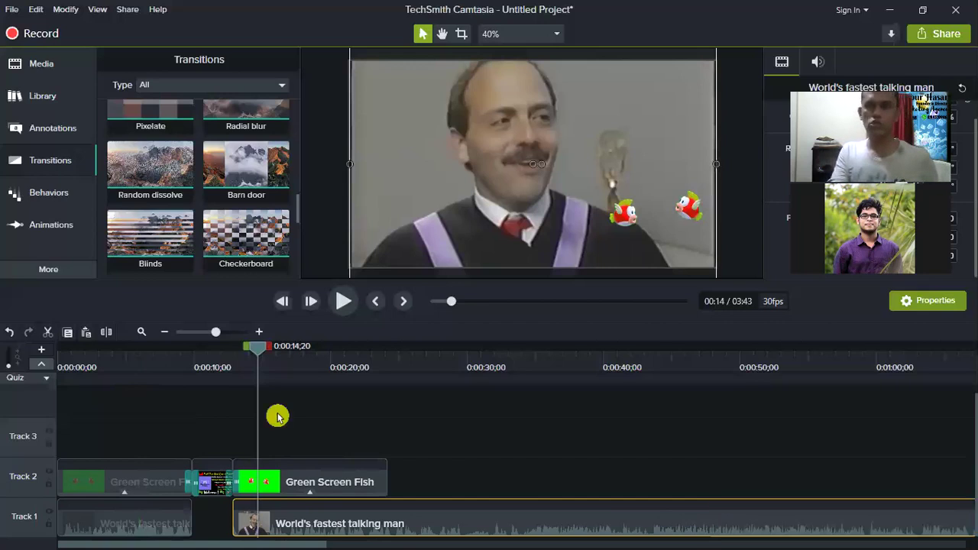
pyautogui.press('super+d')
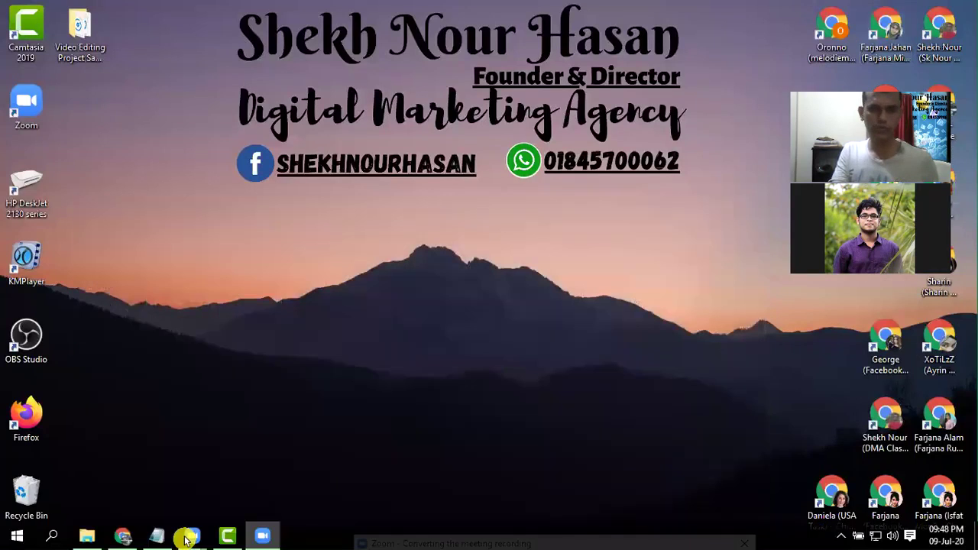
pyautogui.click(134, 538)
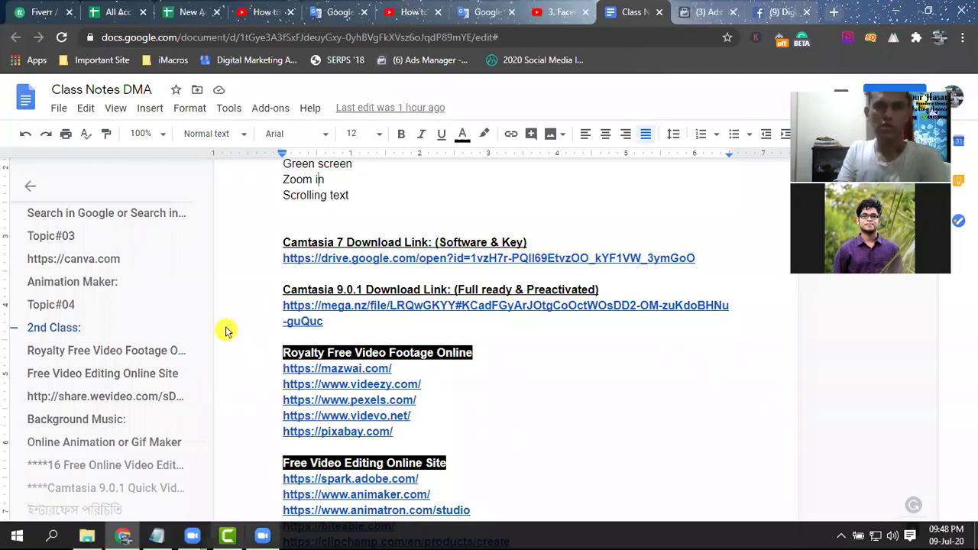
pyautogui.hotkey('alt', 'Tab')
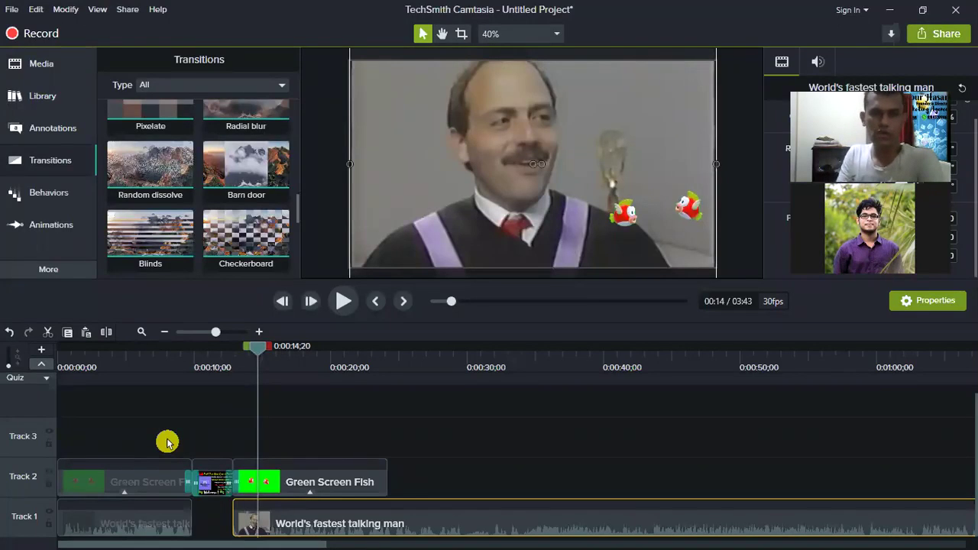
# Delete all clips on Track 2 and the first World's fastest talking man segment on Track 1.
pyautogui.click(321, 489)
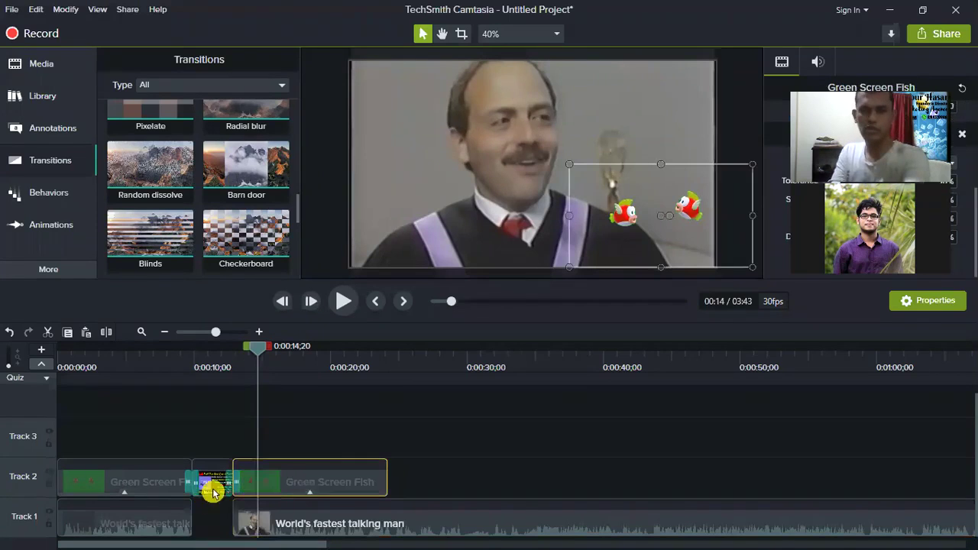
pyautogui.press('Delete')
pyautogui.press('Delete')
pyautogui.click(132, 518)
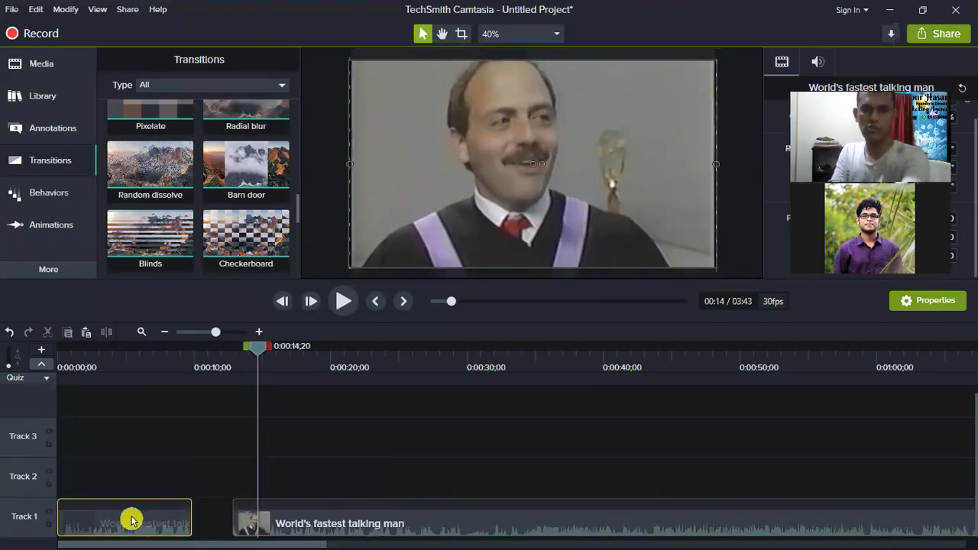
pyautogui.press('Delete')
# Move the remaining World's fastest talking man clip to the start of Track 3 and return the playhead to the beginning.
pyautogui.moveTo(278, 519); pyautogui.dragTo(100, 441)
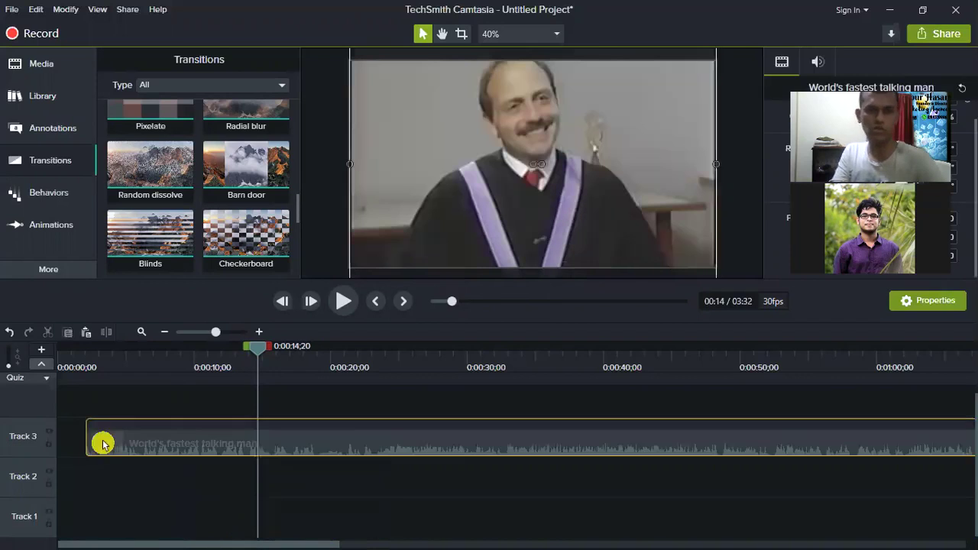
pyautogui.moveTo(270, 386); pyautogui.dragTo(258, 354)
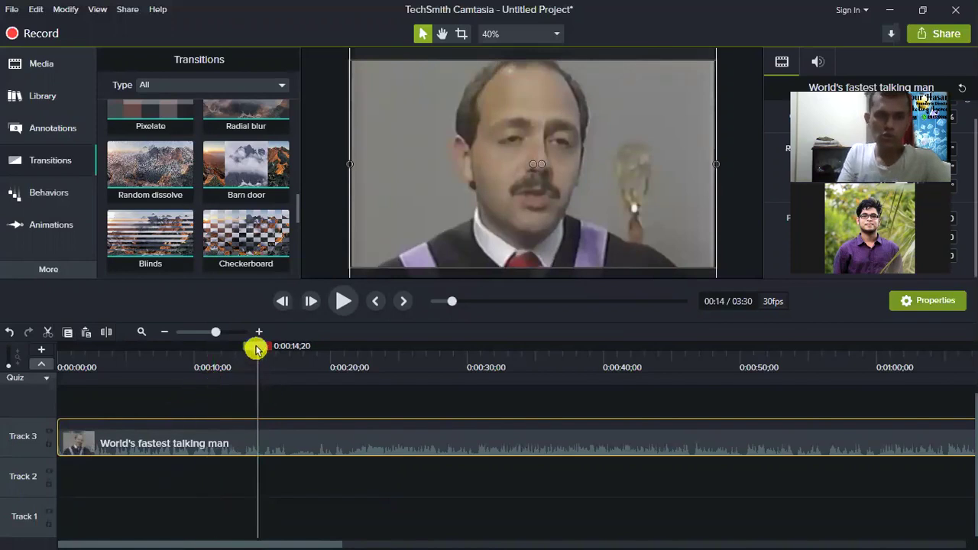
pyautogui.hotkey('ctrl', 'Home')
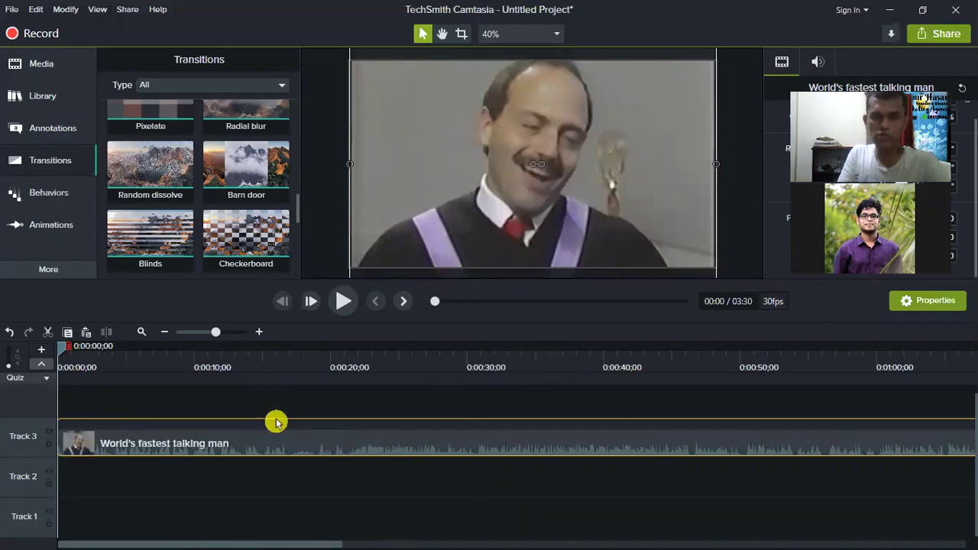
# Separate the audio and video of the World's fastest talking man clip and delete the separated audio.
pyautogui.rightClick(280, 446)
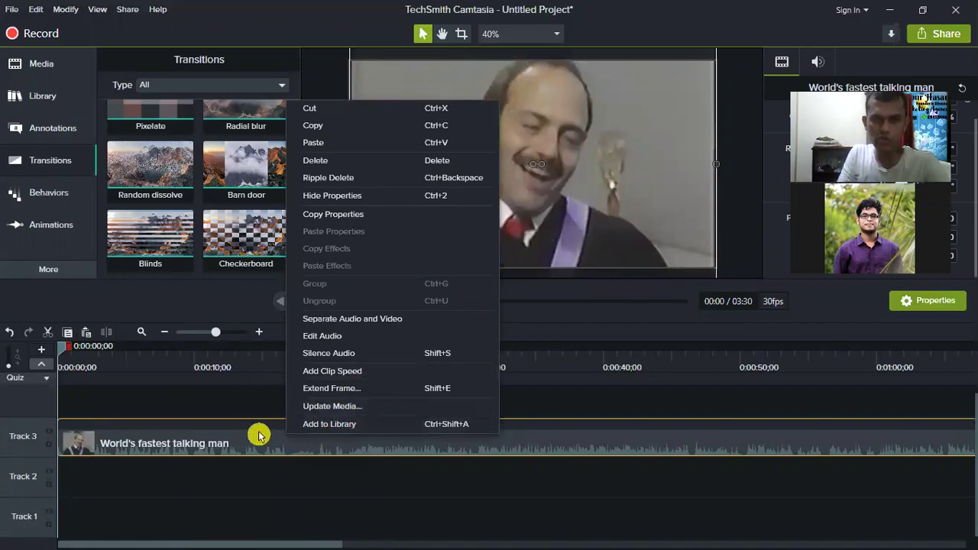
pyautogui.click(391, 320)
pyautogui.moveTo(293, 410); pyautogui.dragTo(135, 444)
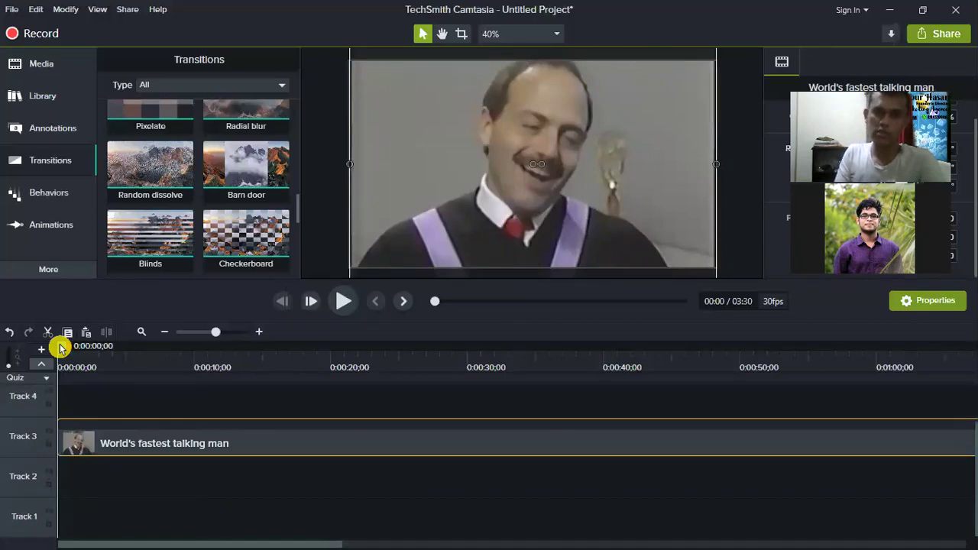
pyautogui.moveTo(300, 419); pyautogui.dragTo(298, 422)
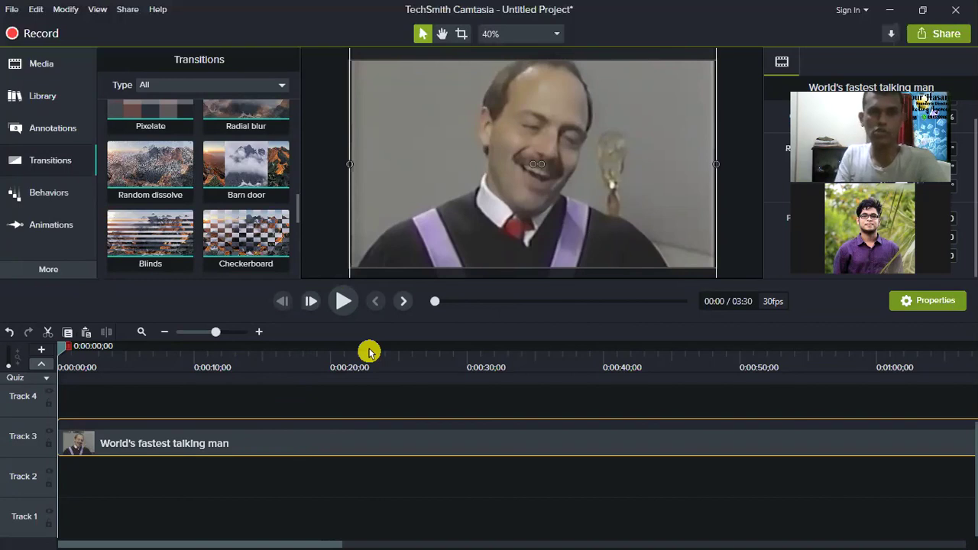
pyautogui.moveTo(259, 443); pyautogui.dragTo(378, 485)
pyautogui.moveTo(369, 446); pyautogui.dragTo(297, 338)
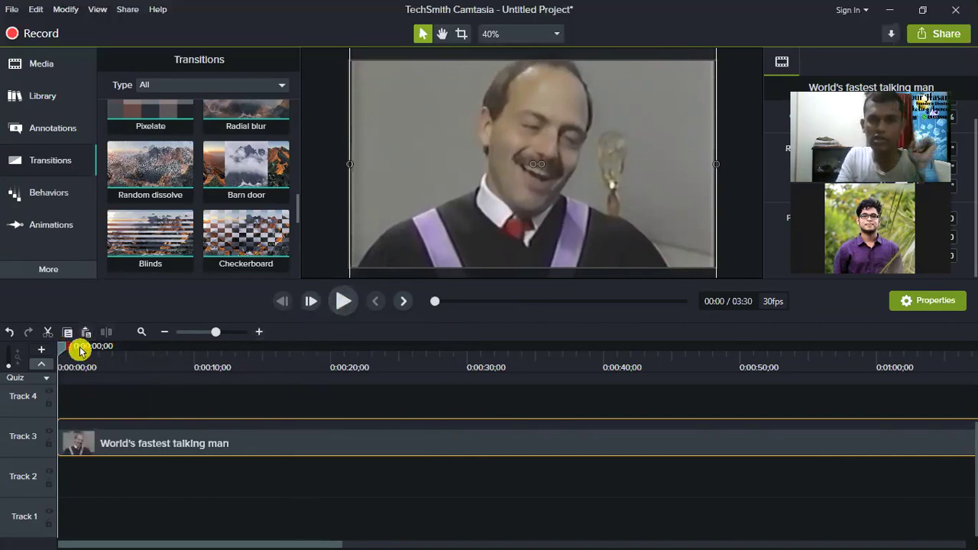
# Set the playhead to 0:00:15;03 and show the Animations presets down to Scale Up.
pyautogui.click(264, 359)
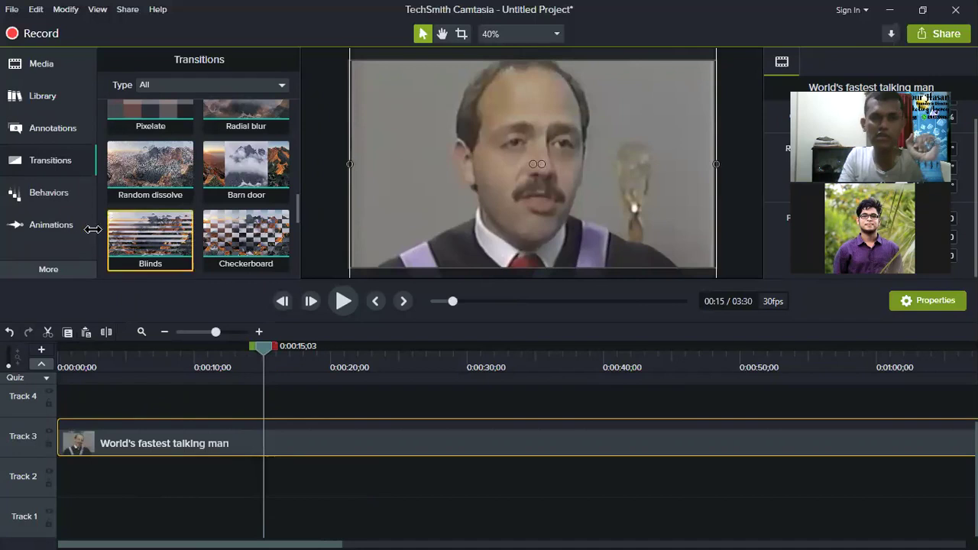
pyautogui.click(49, 224)
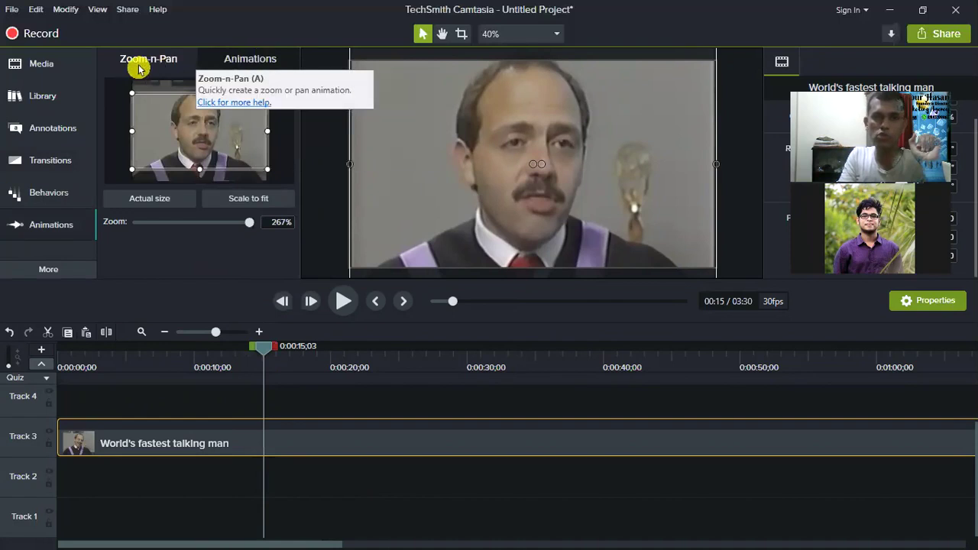
pyautogui.click(250, 67)
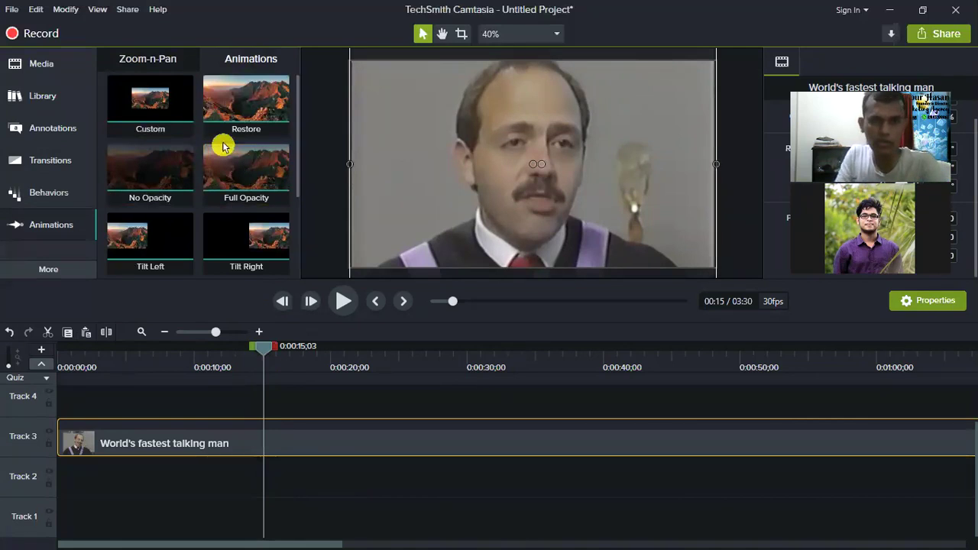
pyautogui.scroll(-1, 229, 145)
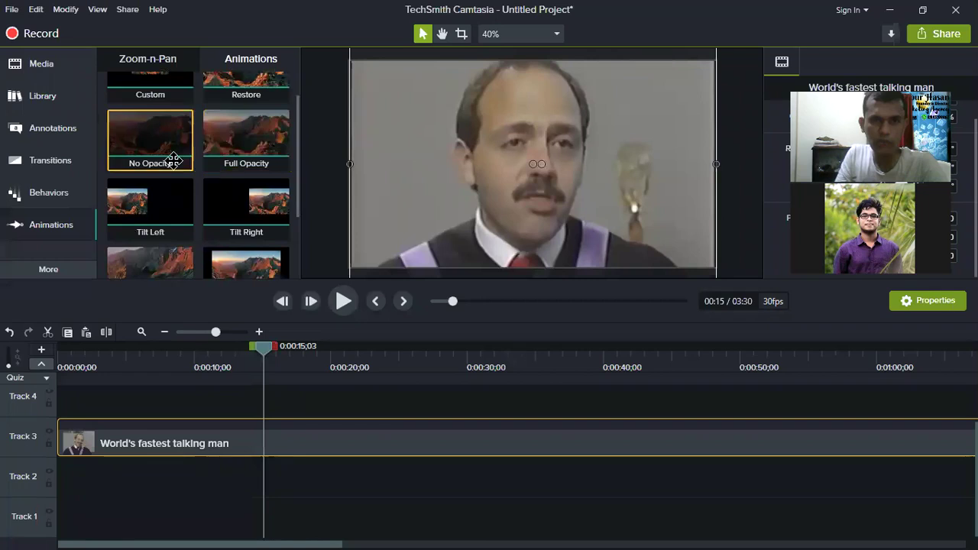
pyautogui.scroll(-1, 157, 159)
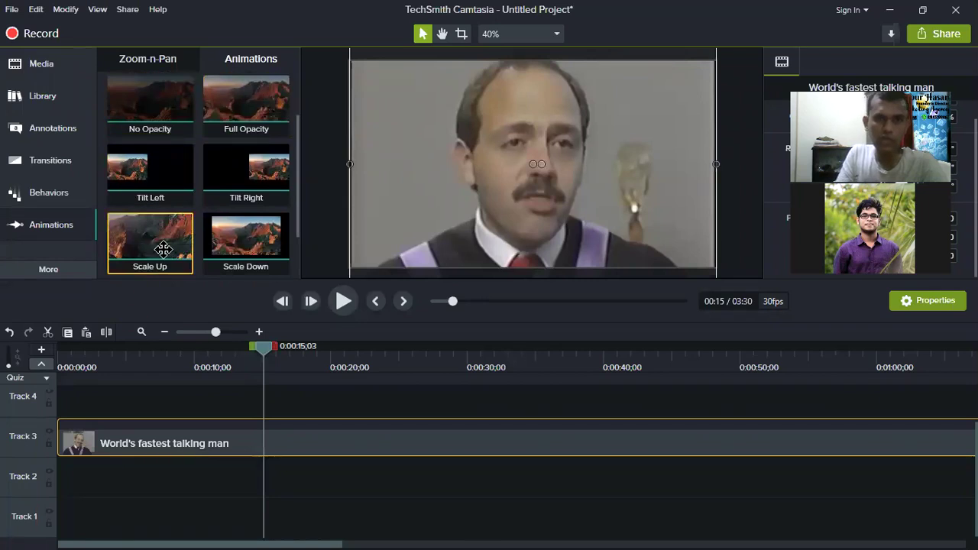
# Try a Scale Up animation on the Track 3 clip at 15 seconds, scrub through it, and undo it.
pyautogui.moveTo(163, 249); pyautogui.dragTo(262, 441)
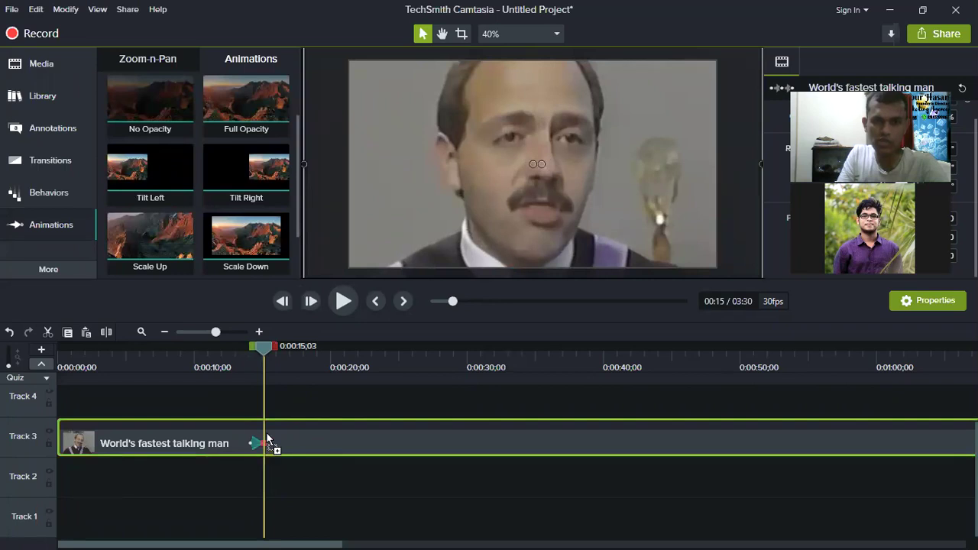
pyautogui.moveTo(266, 434); pyautogui.dragTo(269, 430)
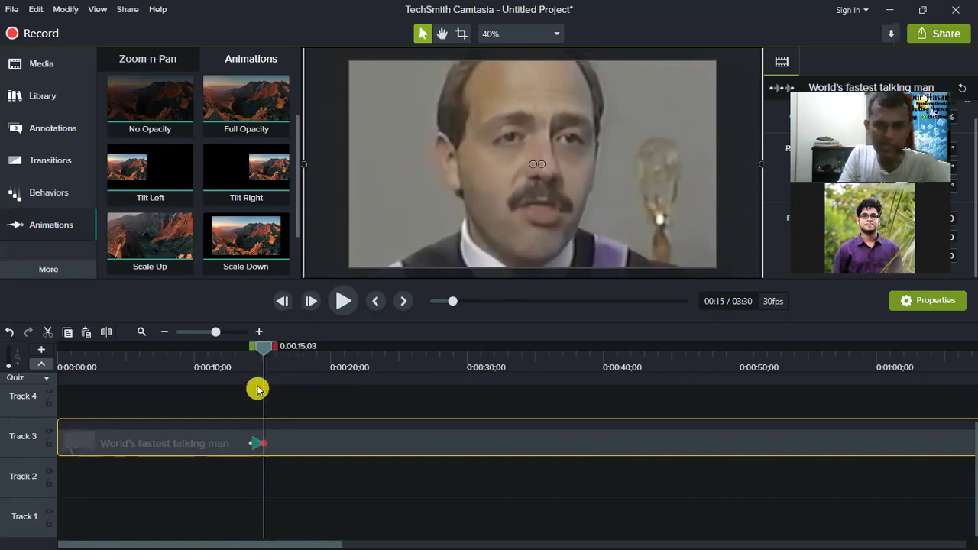
pyautogui.moveTo(269, 348); pyautogui.dragTo(339, 353)
pyautogui.click(339, 354)
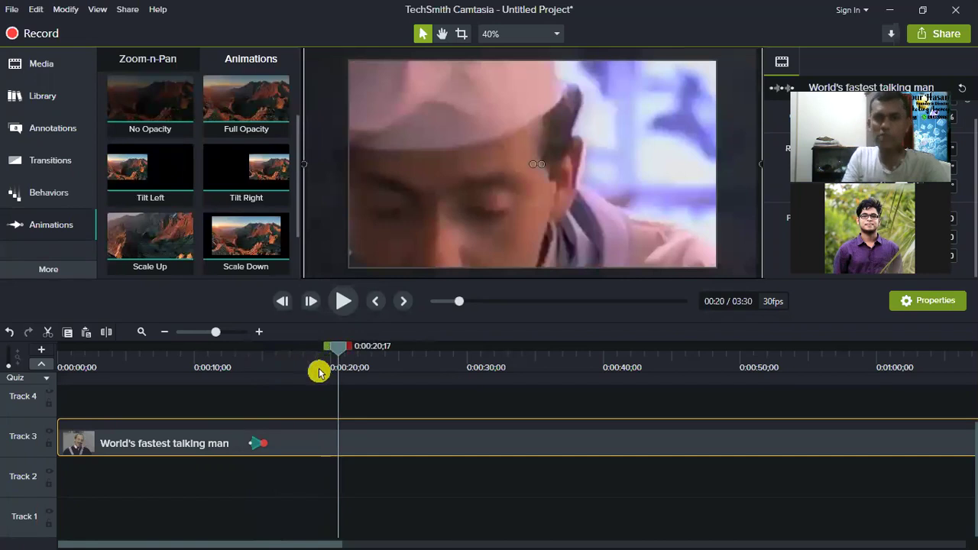
pyautogui.moveTo(330, 356); pyautogui.dragTo(262, 350)
pyautogui.click(396, 359)
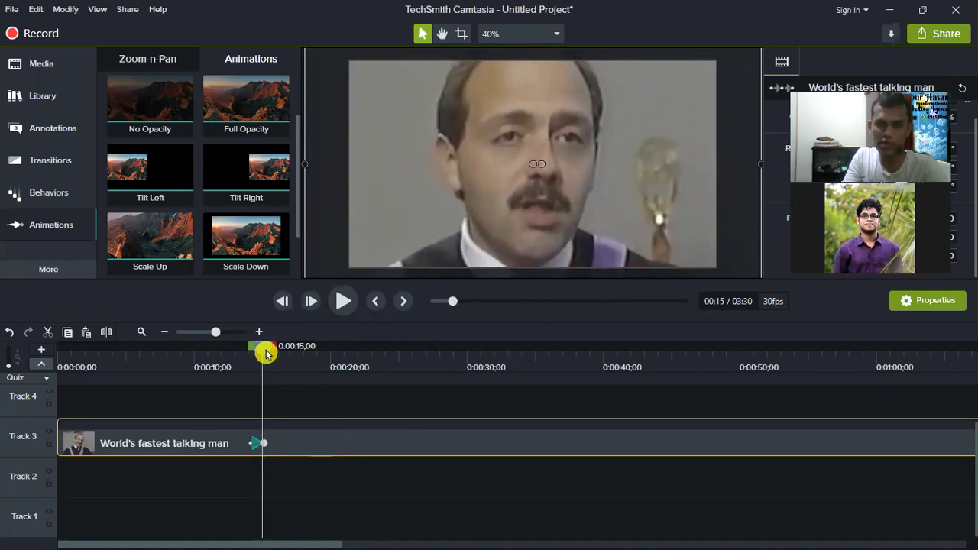
pyautogui.moveTo(266, 353); pyautogui.dragTo(328, 352)
pyautogui.moveTo(256, 444); pyautogui.dragTo(257, 444)
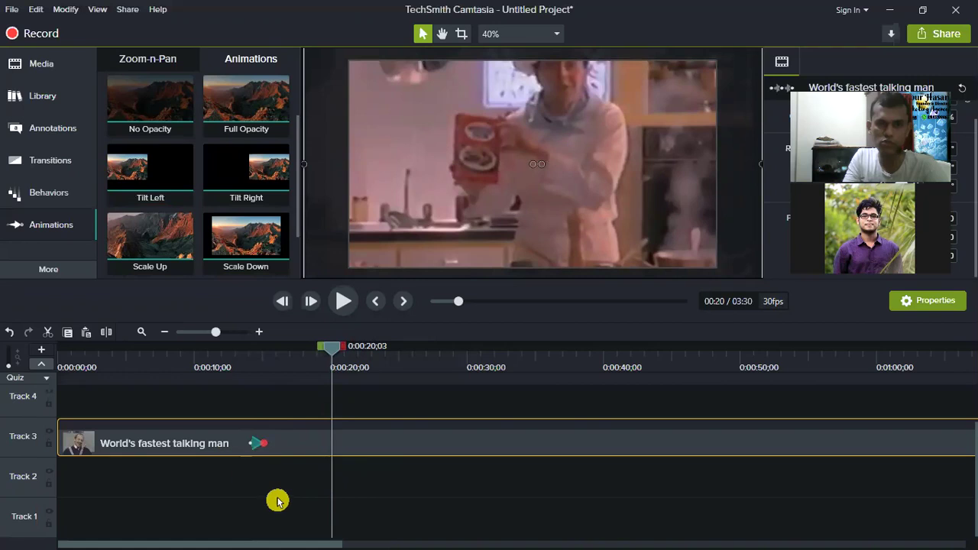
pyautogui.hotkey('ctrl', 'z')
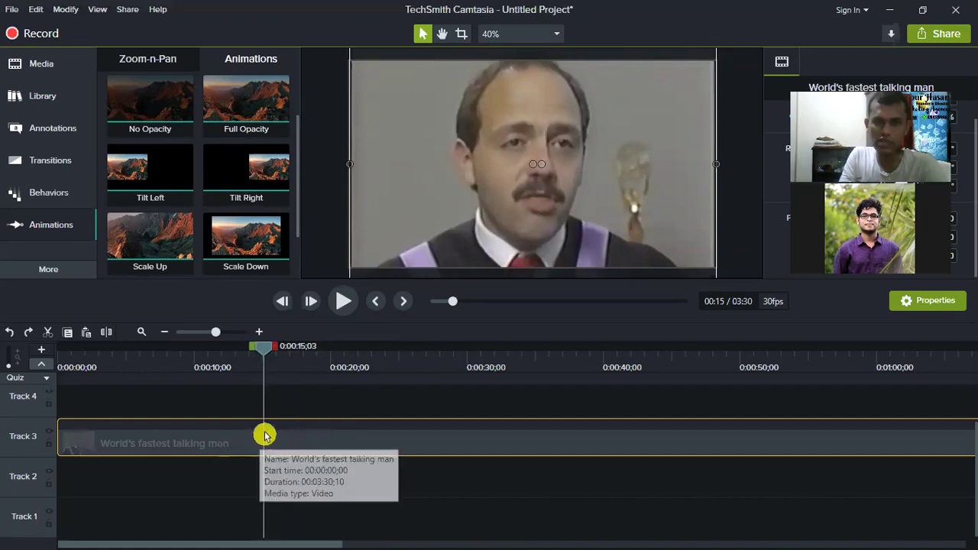
# Apply Scale Up to the Track 3 clip from about 13 seconds and stretch its end to about 18 seconds.
pyautogui.moveTo(269, 351); pyautogui.dragTo(357, 356)
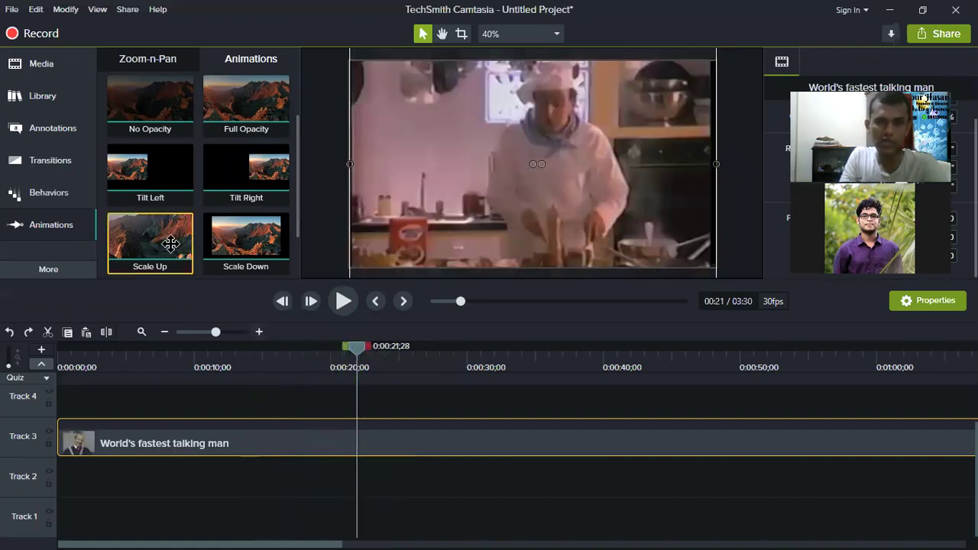
pyautogui.moveTo(215, 301)
pyautogui.mouseDown()
pyautogui.moveTo(274, 431)
pyautogui.moveTo(270, 445)
pyautogui.moveTo(245, 444)
pyautogui.mouseUp()
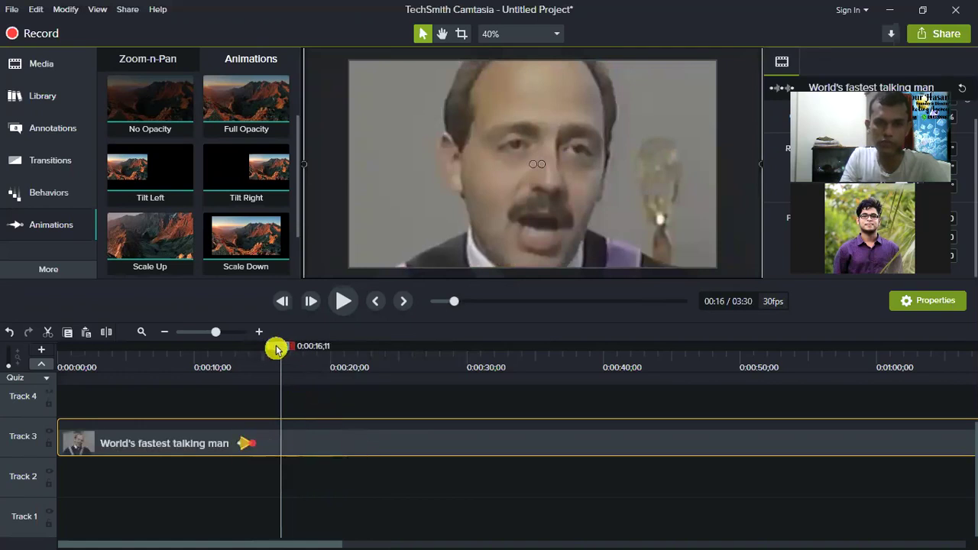
pyautogui.moveTo(277, 347); pyautogui.dragTo(328, 367)
pyautogui.moveTo(249, 443); pyautogui.dragTo(294, 428)
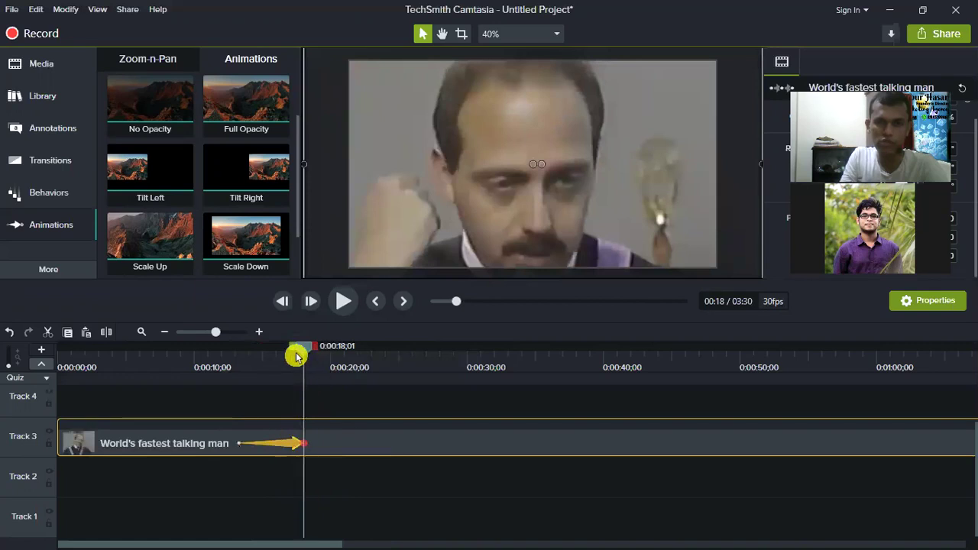
# Scrub and play the clip around the Scale Up animation to preview the gradual zoom.
pyautogui.moveTo(302, 349); pyautogui.dragTo(231, 364)
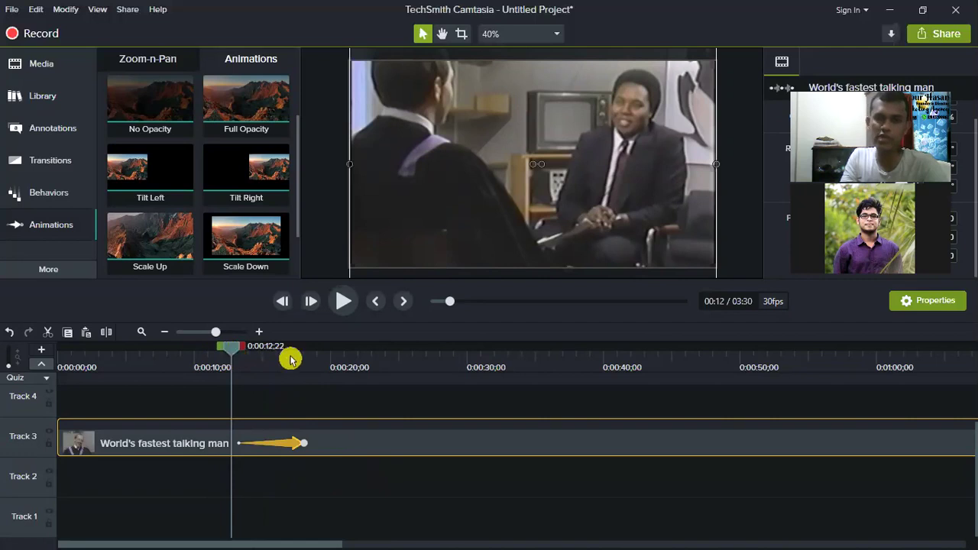
pyautogui.click(317, 356)
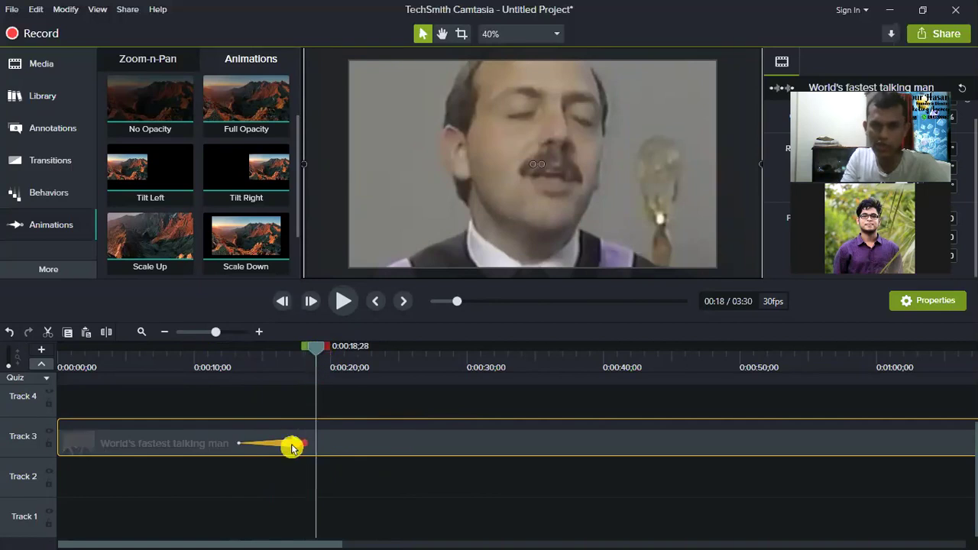
pyautogui.moveTo(316, 354)
pyautogui.mouseDown()
pyautogui.moveTo(299, 346)
pyautogui.moveTo(310, 350)
pyautogui.mouseUp()
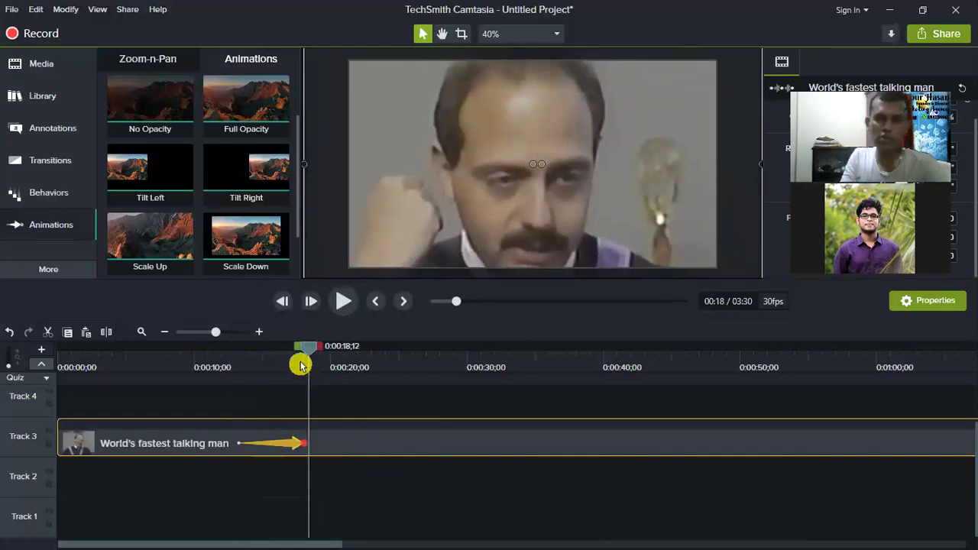
pyautogui.moveTo(308, 350); pyautogui.dragTo(218, 348)
pyautogui.click(342, 300)
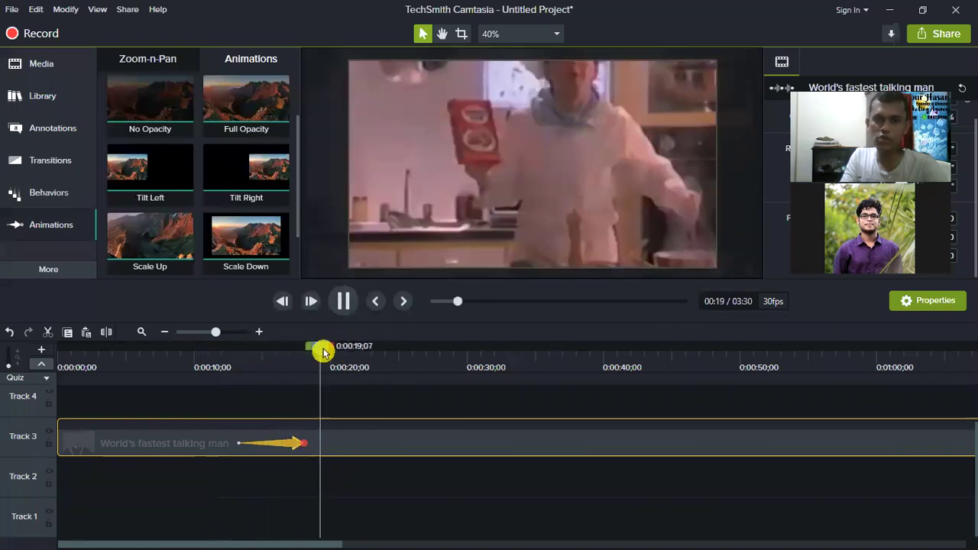
pyautogui.moveTo(268, 354); pyautogui.dragTo(218, 351)
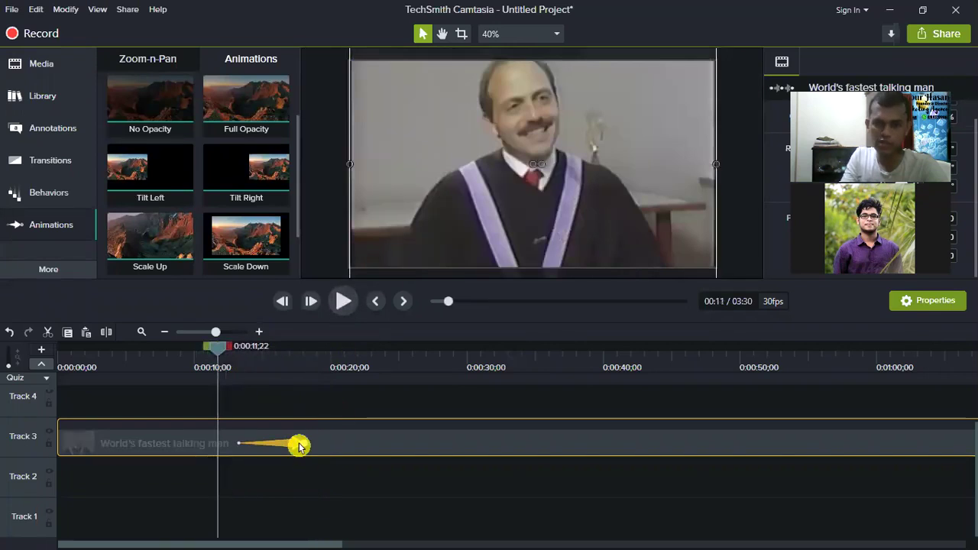
# Lengthen the Scale Up animation to end at about 0:00:23;19 and play back the slower zoom.
pyautogui.moveTo(306, 444); pyautogui.dragTo(381, 443)
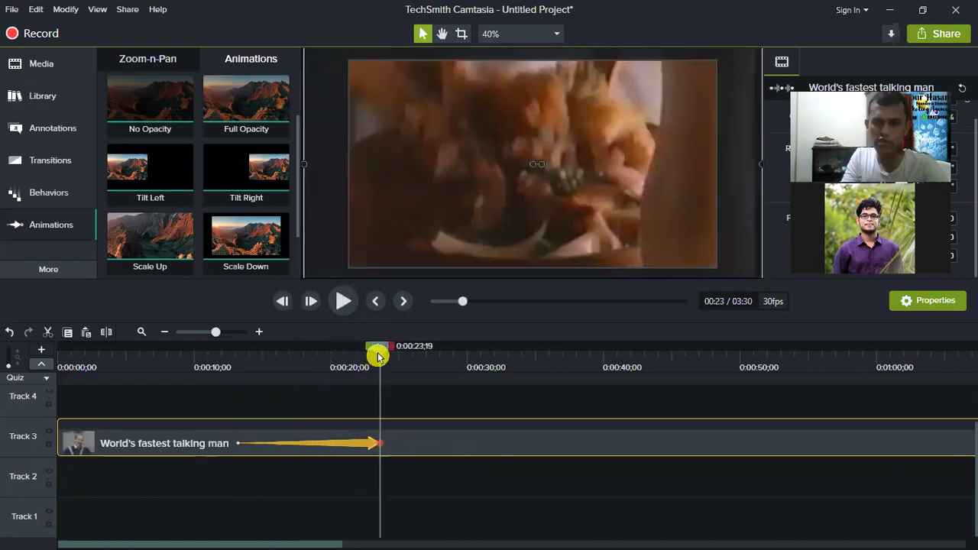
pyautogui.click(211, 370)
pyautogui.click(347, 303)
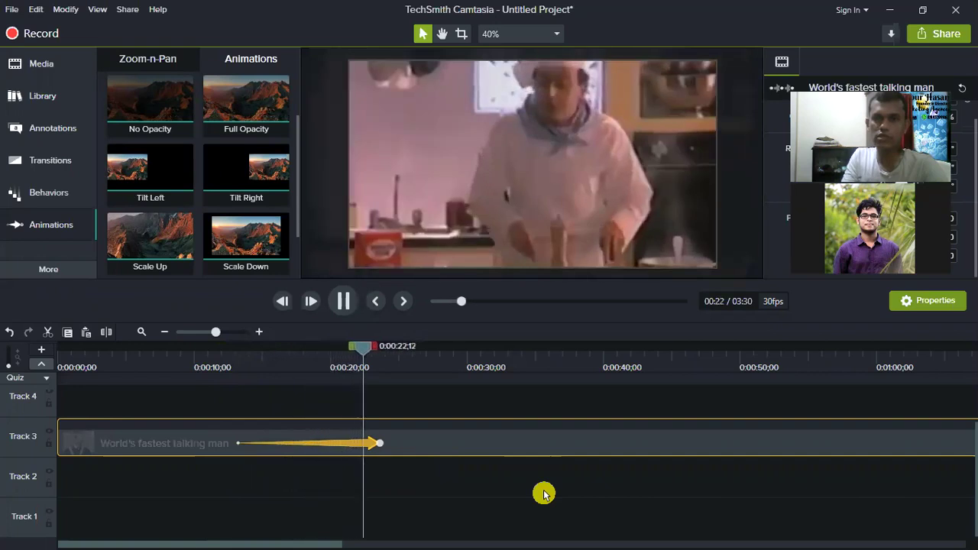
pyautogui.click(344, 301)
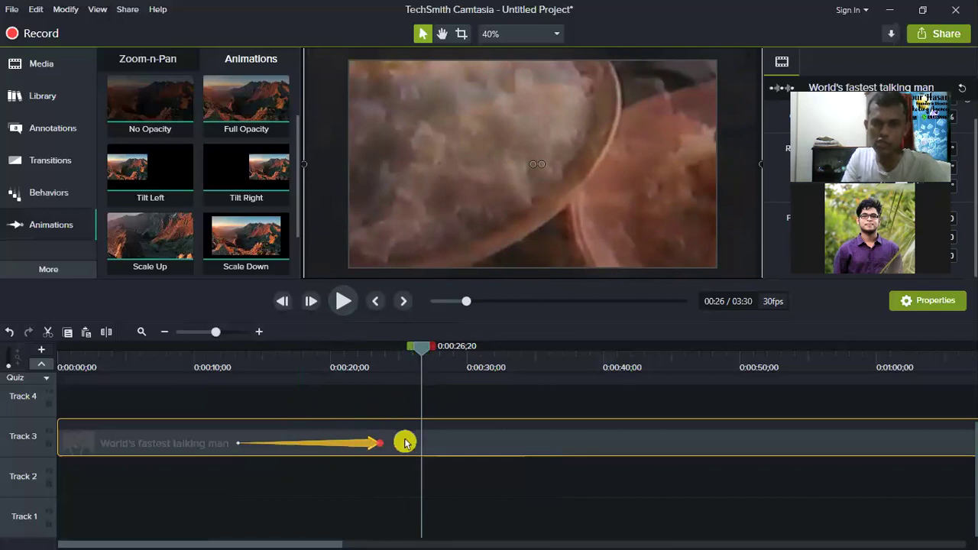
# Move the Scale Up animation earlier to end at about 0:00:17;27 and shift the zoomed video within the frame there.
pyautogui.moveTo(360, 446); pyautogui.dragTo(263, 441)
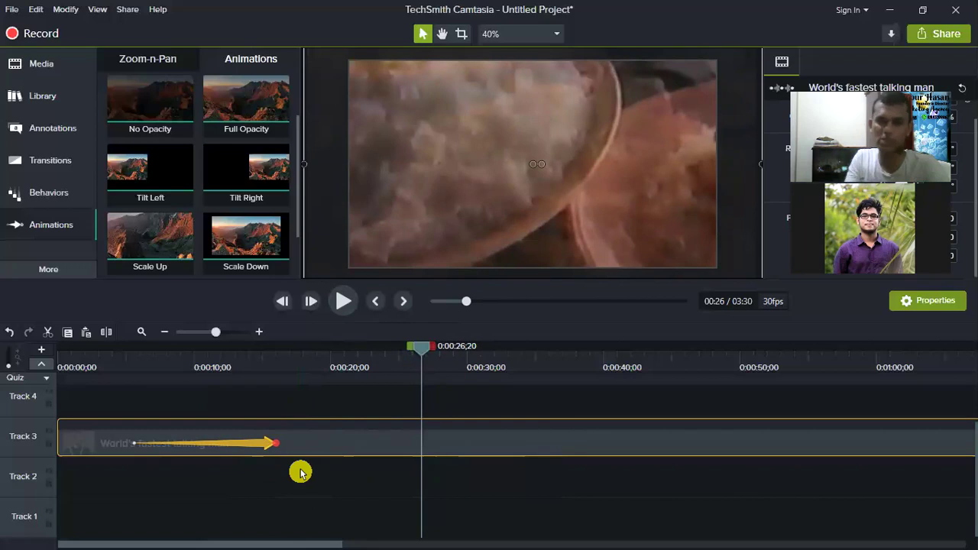
pyautogui.moveTo(249, 448); pyautogui.dragTo(273, 448)
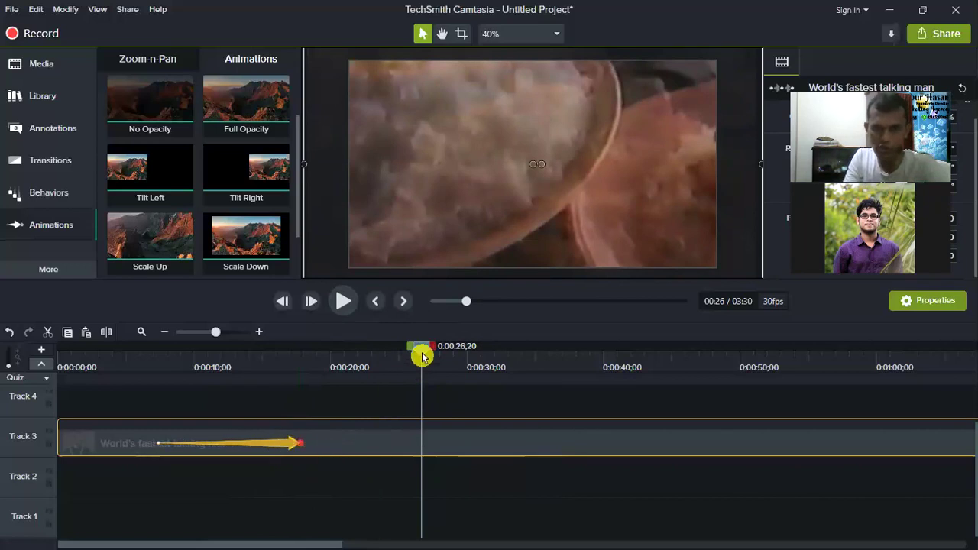
pyautogui.moveTo(388, 354); pyautogui.dragTo(301, 398)
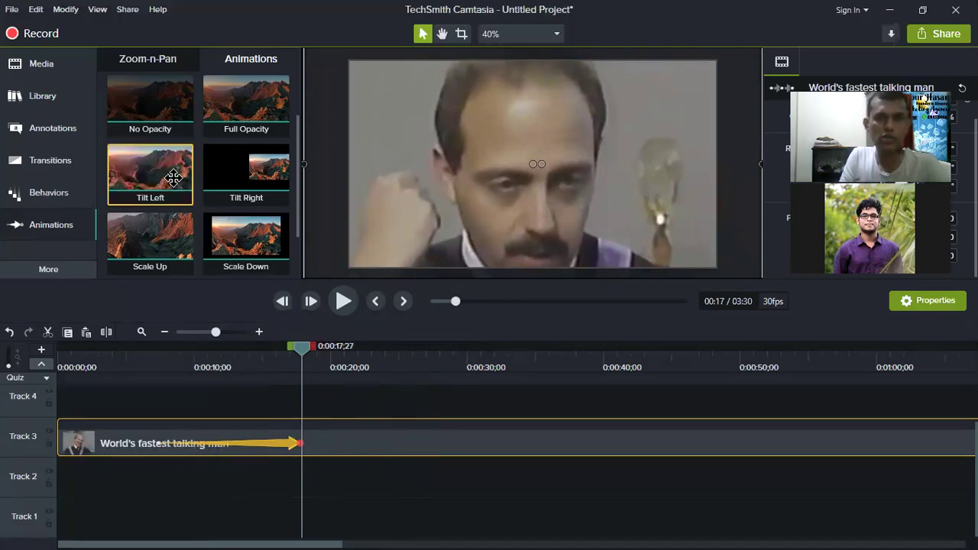
pyautogui.scroll(1, 176, 172)
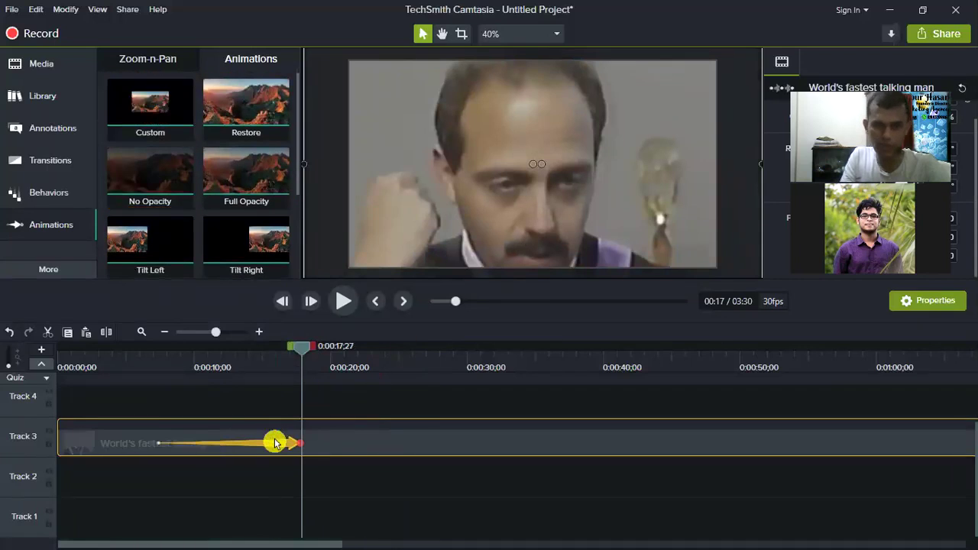
pyautogui.moveTo(593, 167); pyautogui.dragTo(540, 217)
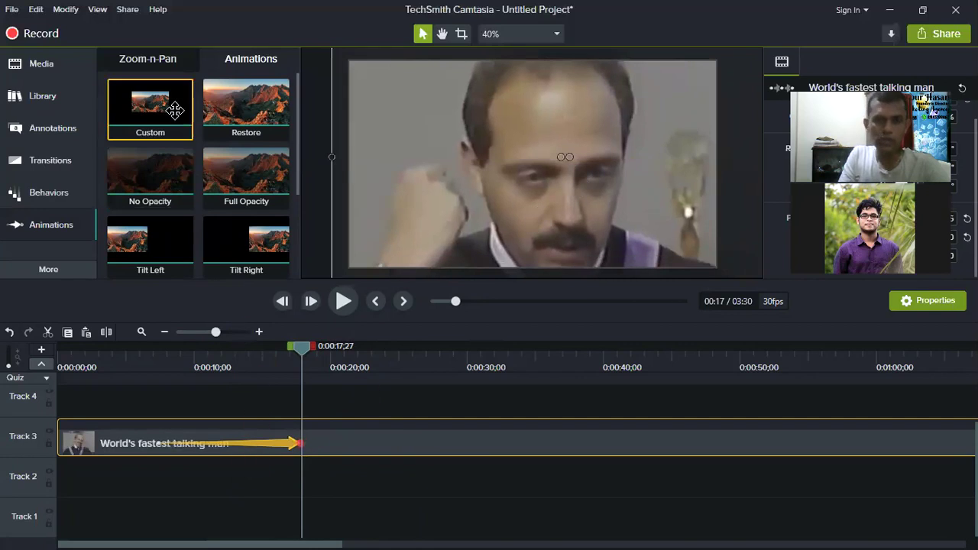
# Add a Custom animation after Scale Up, from about 20 seconds to 0:00:25;14, and reposition the video within the frame.
pyautogui.moveTo(273, 201)
pyautogui.mouseDown()
pyautogui.moveTo(338, 443)
pyautogui.moveTo(448, 448)
pyautogui.mouseUp()
pyautogui.click(345, 445)
pyautogui.moveTo(492, 221); pyautogui.dragTo(646, 169)
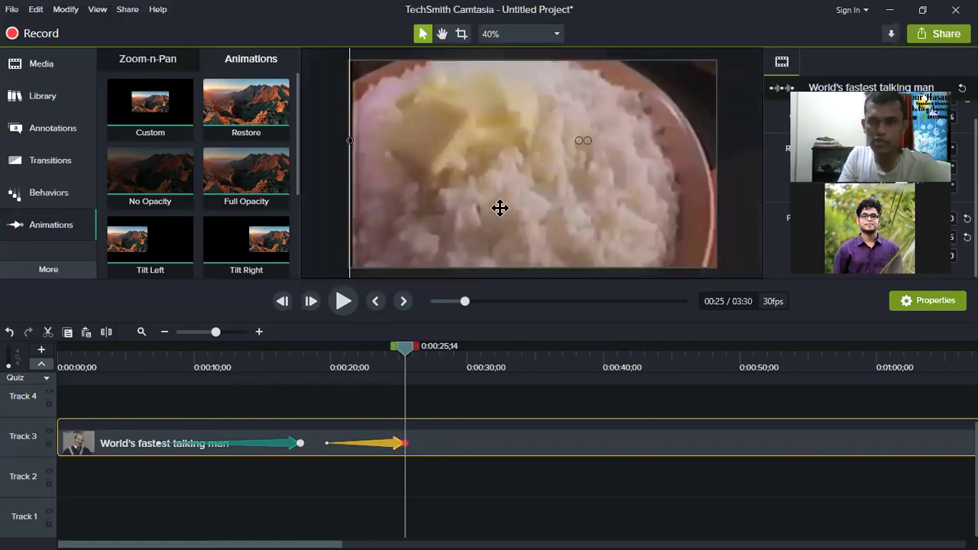
pyautogui.moveTo(530, 189); pyautogui.dragTo(401, 175)
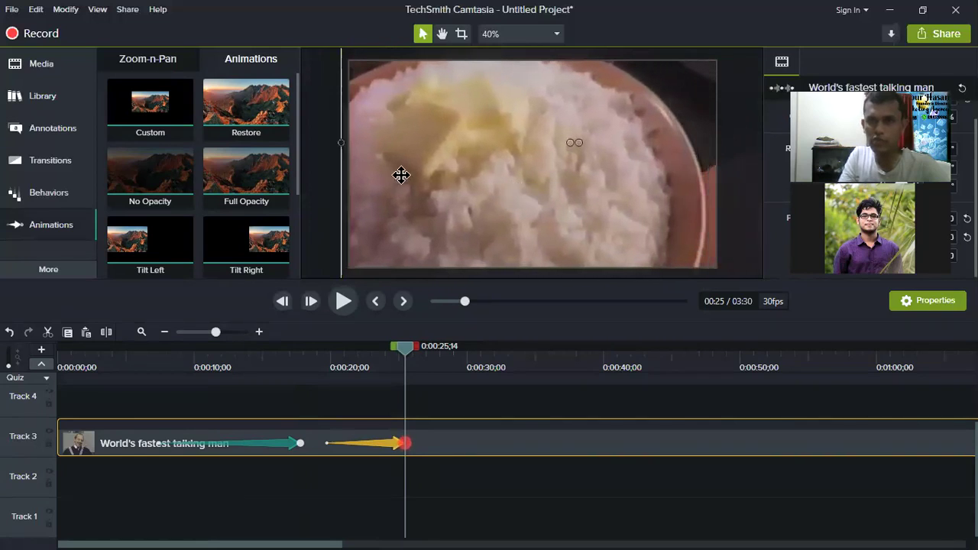
pyautogui.moveTo(590, 196); pyautogui.dragTo(338, 134)
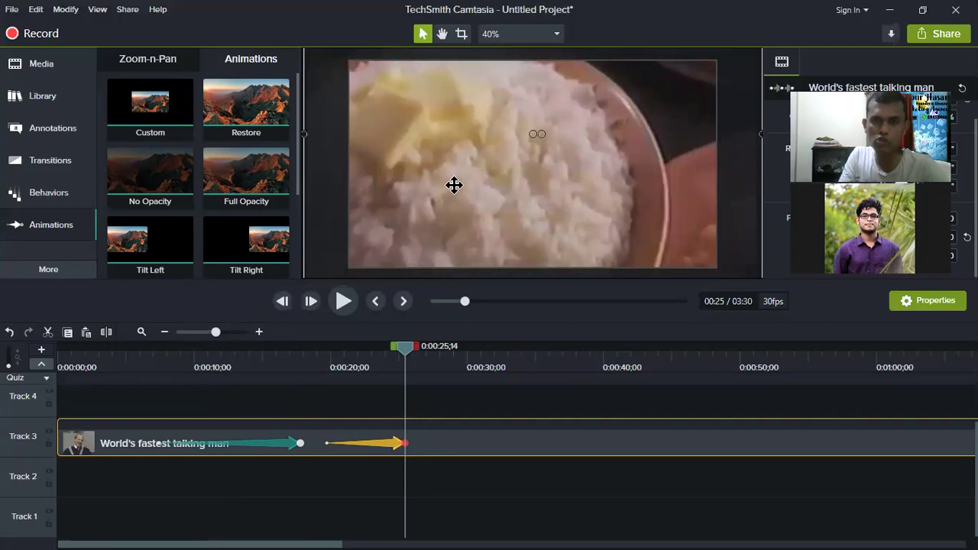
pyautogui.moveTo(512, 190); pyautogui.dragTo(442, 166)
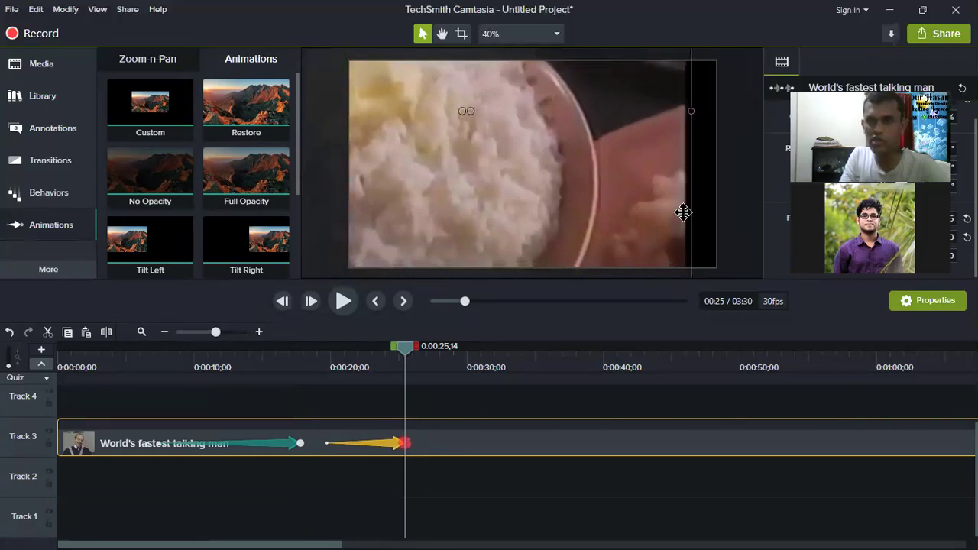
pyautogui.moveTo(553, 190); pyautogui.dragTo(634, 191)
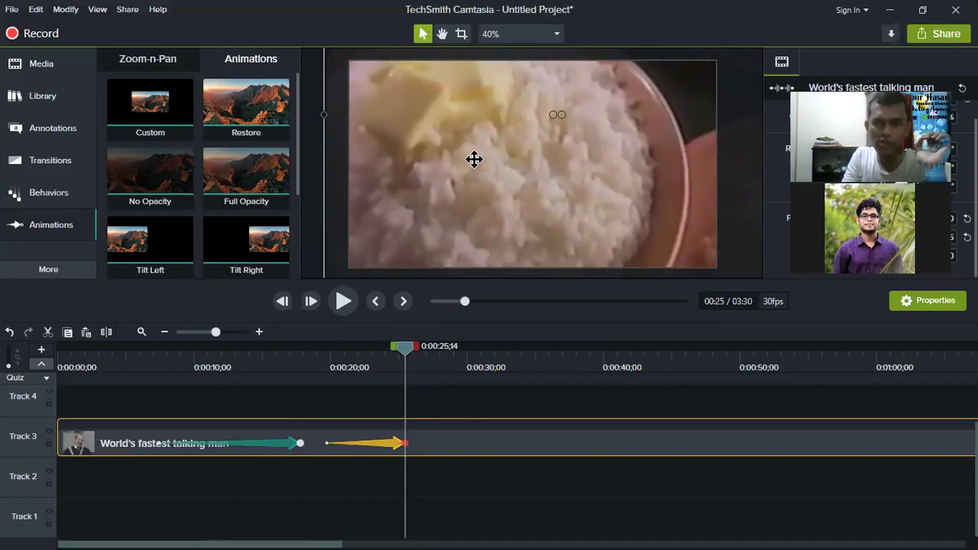
pyautogui.moveTo(511, 190); pyautogui.dragTo(559, 221)
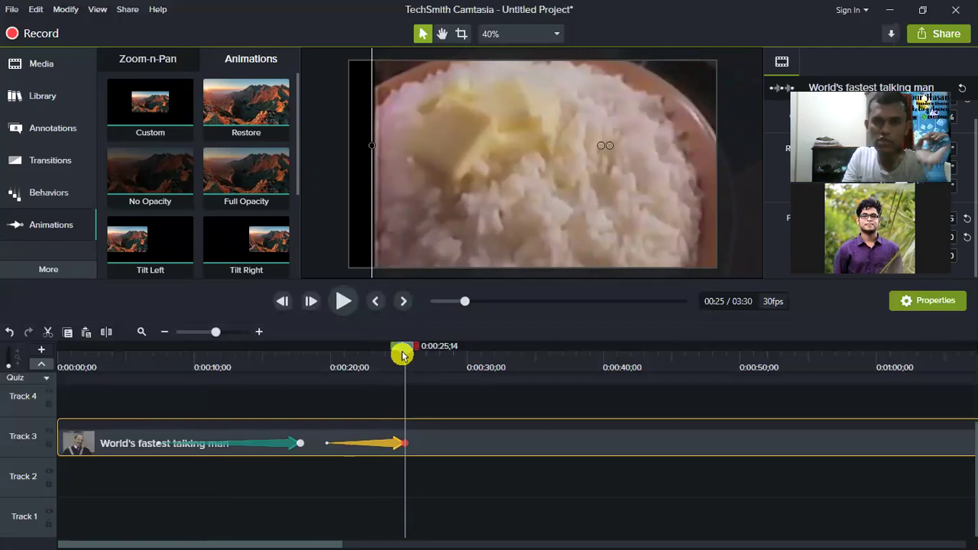
# Move the Custom animation to start at about 33 seconds and the Scale Up animation to end at about 25 seconds.
pyautogui.moveTo(384, 443); pyautogui.dragTo(572, 442)
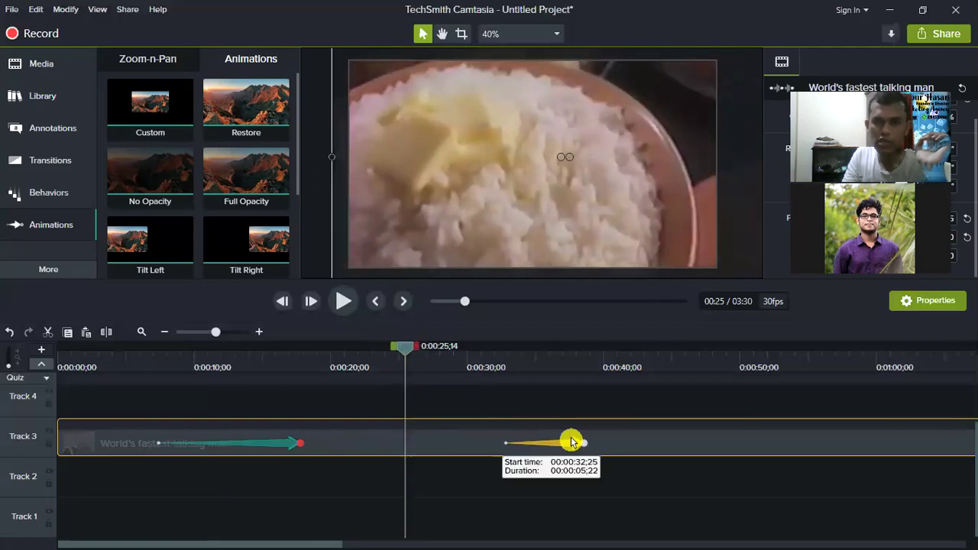
pyautogui.moveTo(284, 444); pyautogui.dragTo(382, 436)
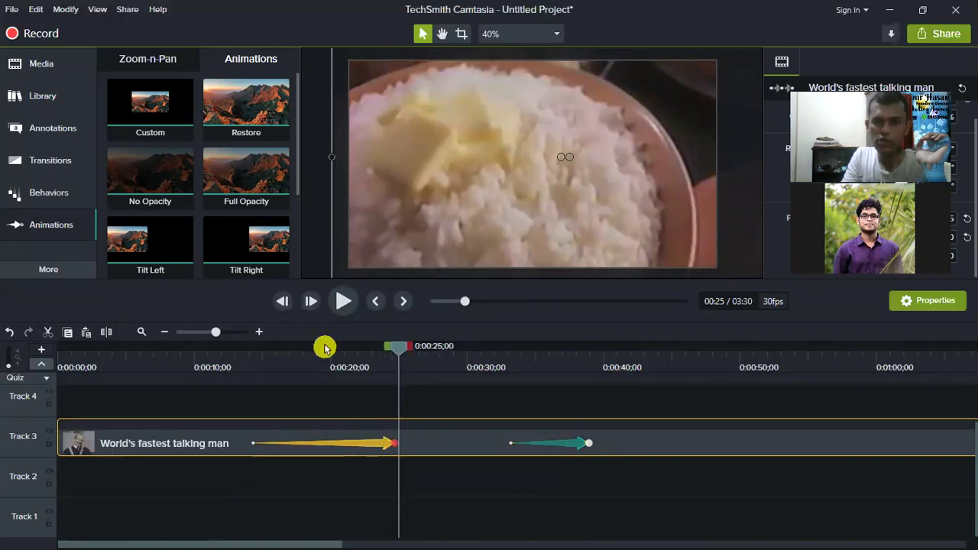
# Play back the clip from about 25 seconds, and move the Scale Up animation to end at 0:00:25;20.
pyautogui.click(323, 345)
pyautogui.click(348, 302)
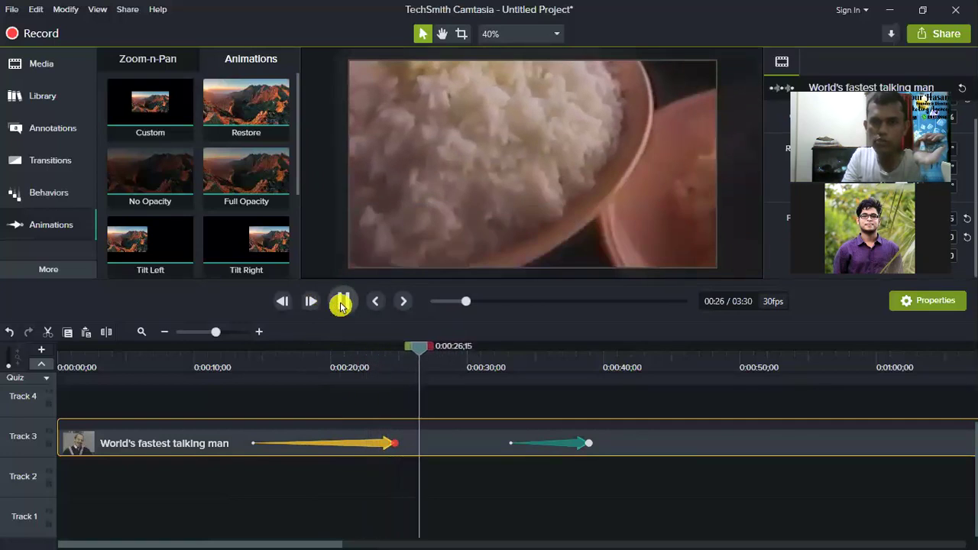
pyautogui.click(342, 302)
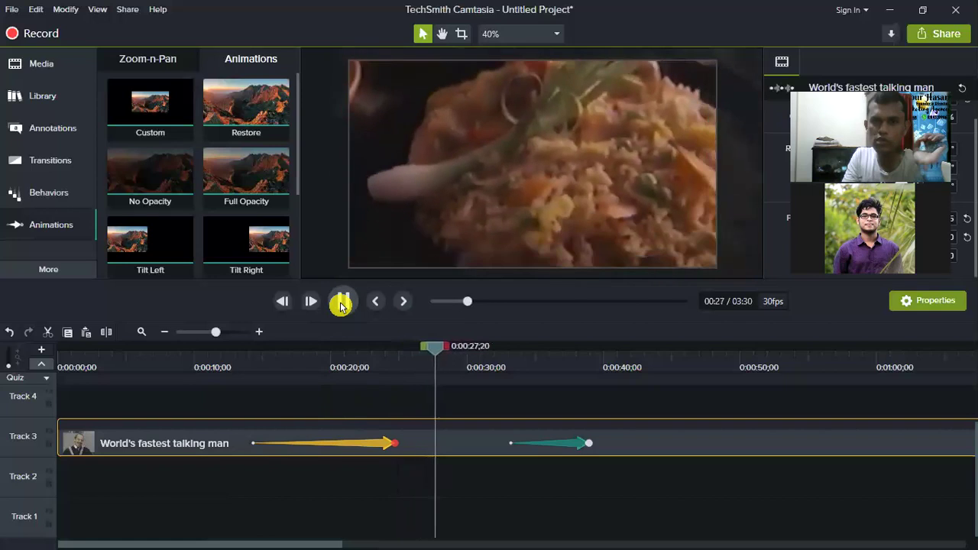
pyautogui.click(341, 304)
pyautogui.moveTo(420, 355); pyautogui.dragTo(405, 355)
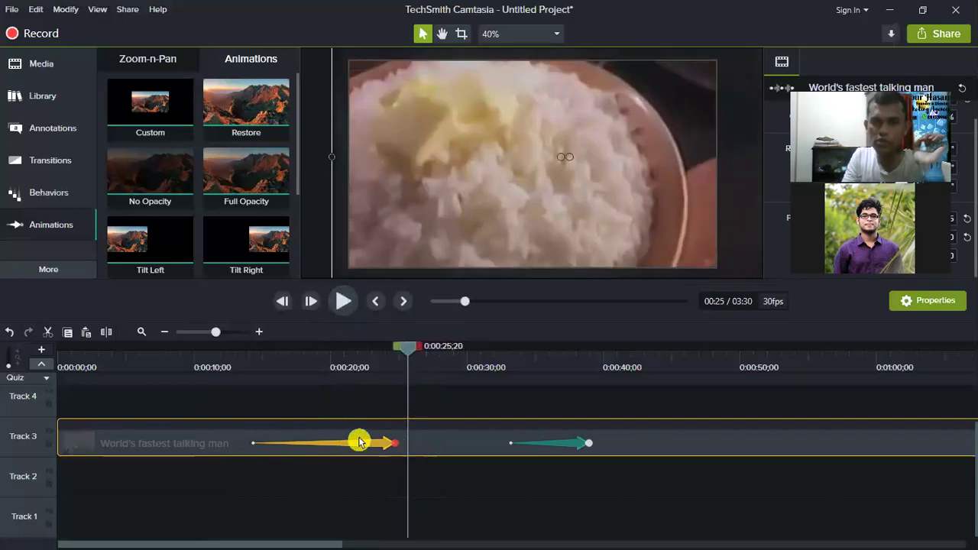
pyautogui.moveTo(371, 443); pyautogui.dragTo(383, 443)
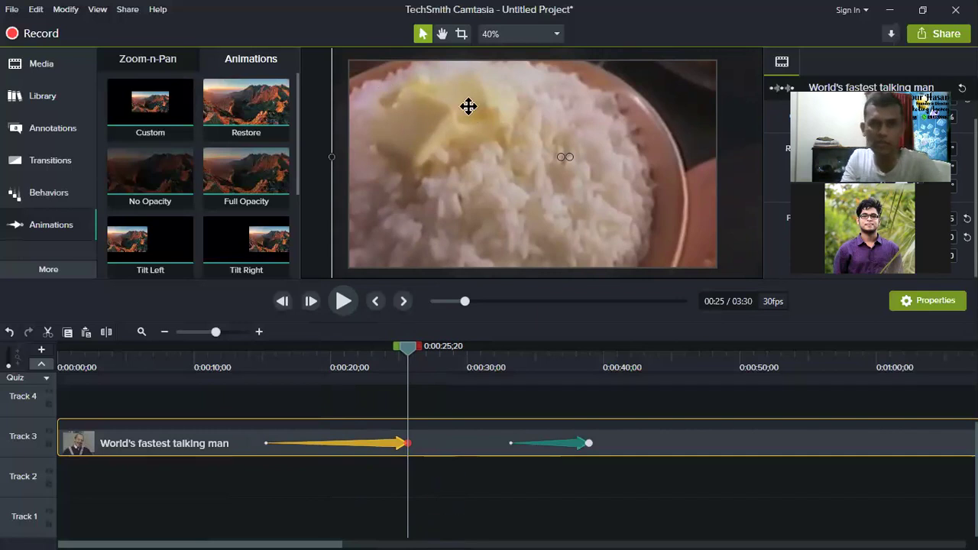
# Move the Custom animation to run from about 26 to 32 seconds and shift the video within the frame at 0:00:25;20.
pyautogui.click(583, 450)
pyautogui.moveTo(550, 451); pyautogui.dragTo(485, 449)
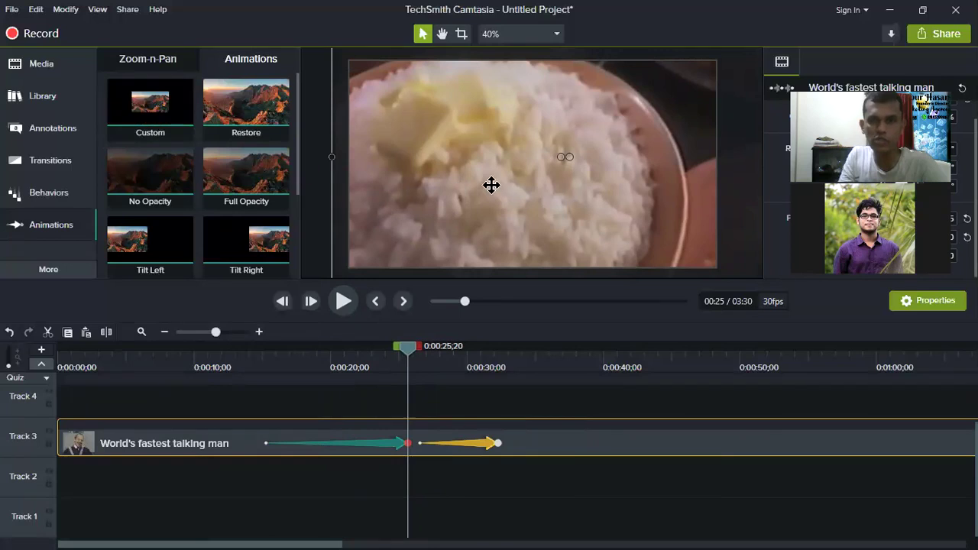
pyautogui.moveTo(482, 172); pyautogui.dragTo(460, 181)
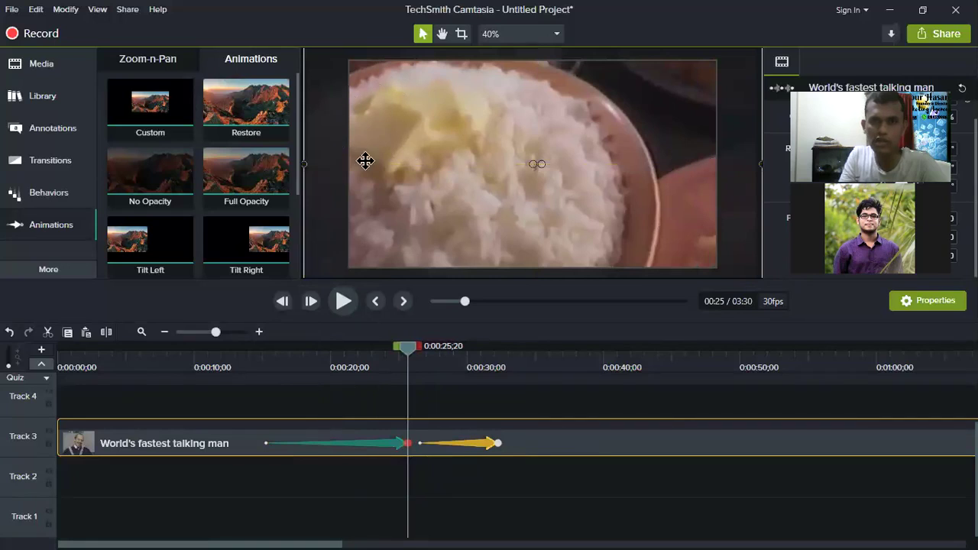
# Add another short Custom animation to the Track 3 clip, ending at 0:00:36;03, and check the frame after it.
pyautogui.click(477, 443)
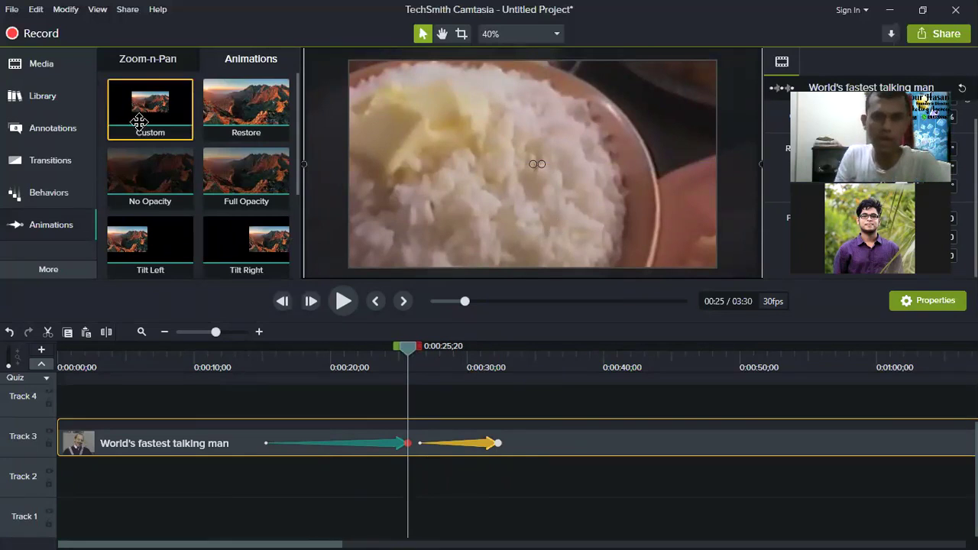
pyautogui.click(366, 256)
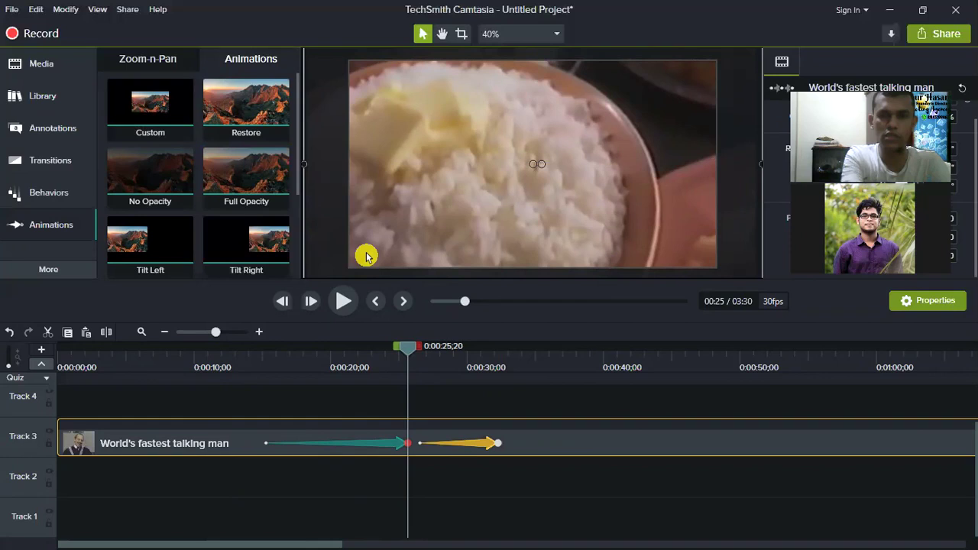
pyautogui.click(366, 256)
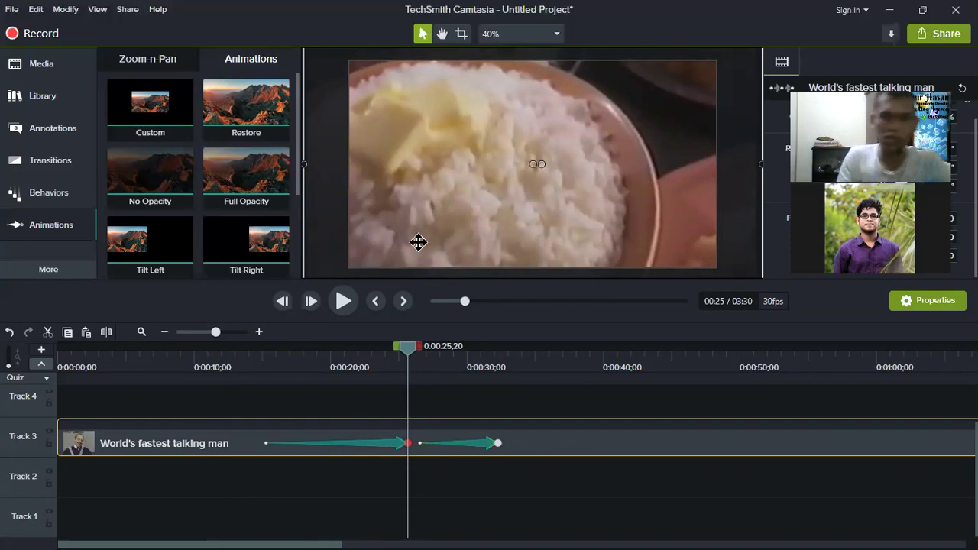
pyautogui.click(571, 446)
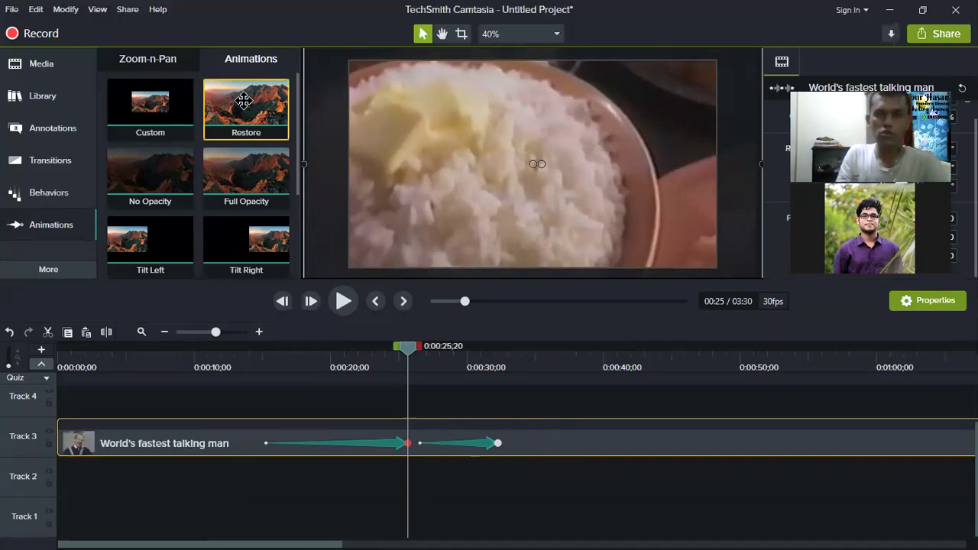
pyautogui.moveTo(164, 110); pyautogui.dragTo(551, 447)
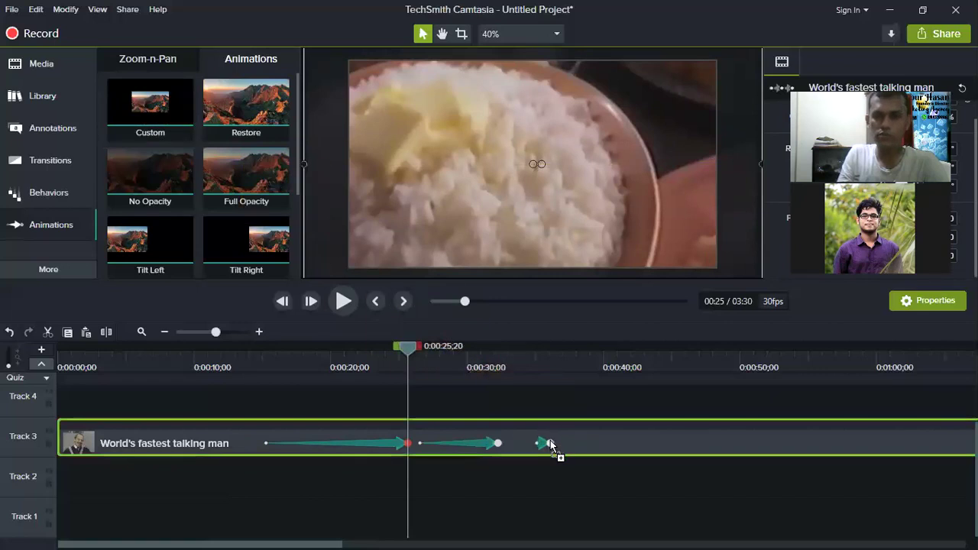
pyautogui.click(550, 443)
pyautogui.click(552, 353)
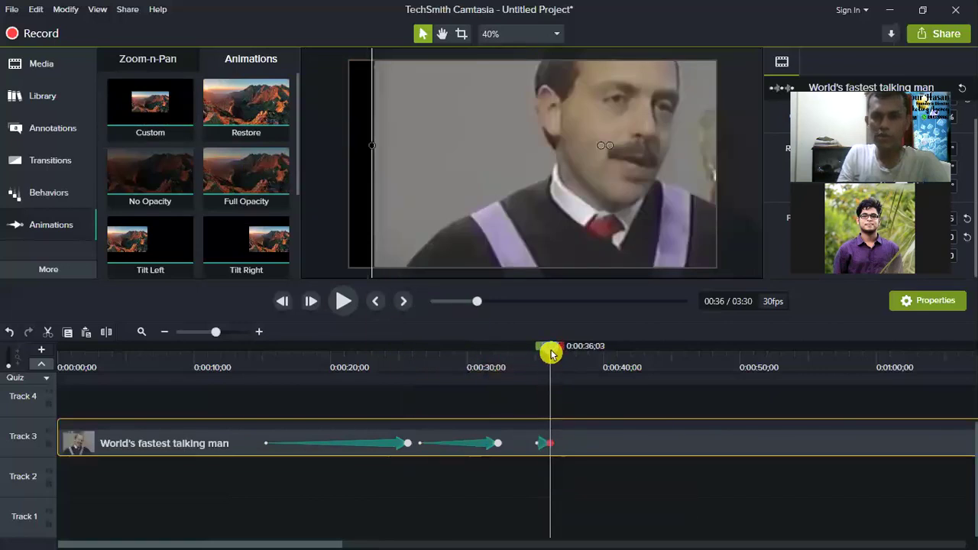
pyautogui.moveTo(552, 353); pyautogui.dragTo(647, 374)
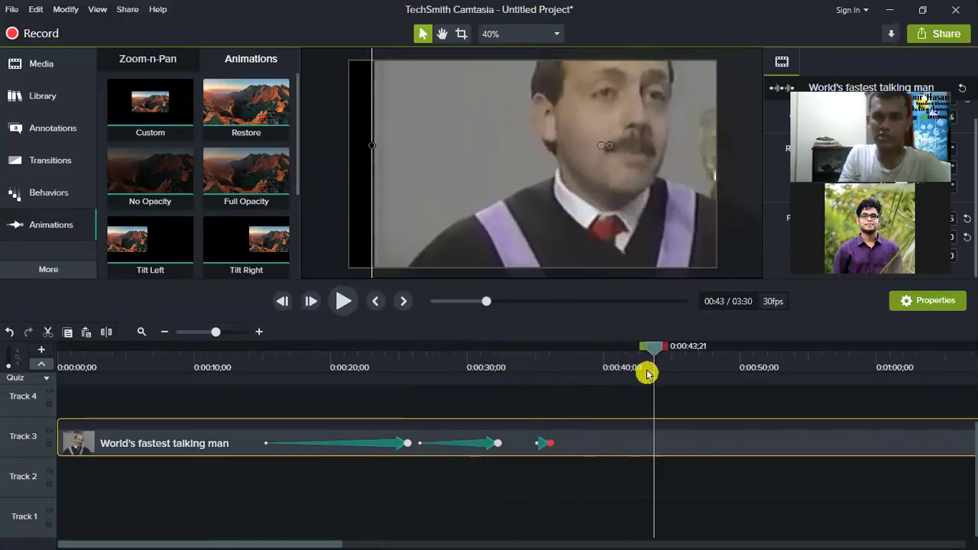
pyautogui.click(544, 445)
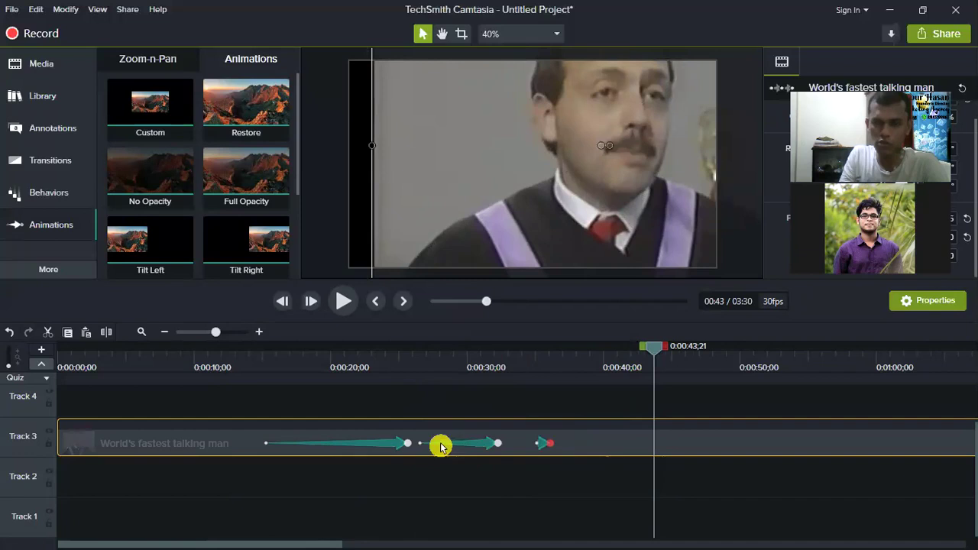
pyautogui.click(545, 447)
# Set the Scale Up animation's end to 0:00:25;18 and enlarge and reposition the video within the frame there.
pyautogui.moveTo(411, 444)
pyautogui.mouseDown()
pyautogui.moveTo(296, 444)
pyautogui.moveTo(407, 456)
pyautogui.mouseUp()
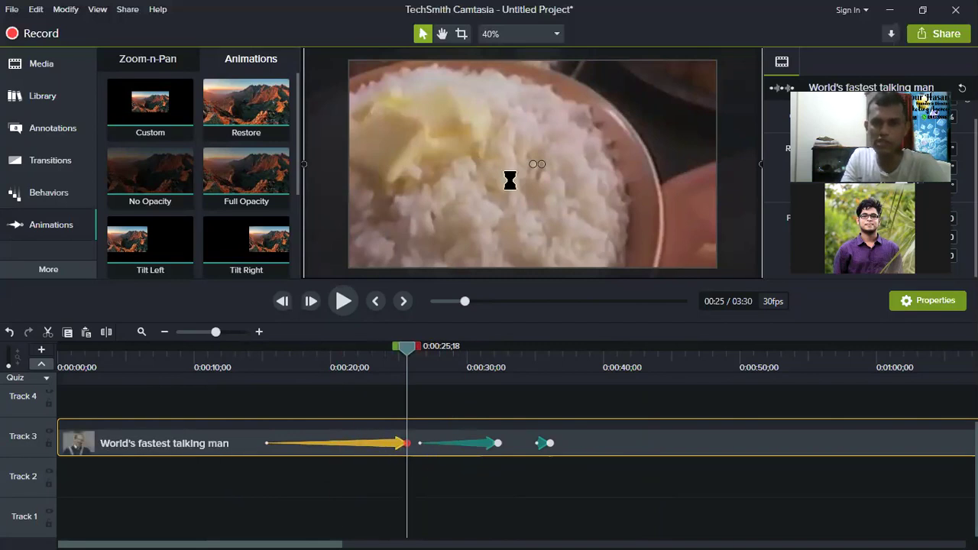
pyautogui.moveTo(520, 184); pyautogui.dragTo(431, 181)
pyautogui.moveTo(553, 201); pyautogui.dragTo(781, 222)
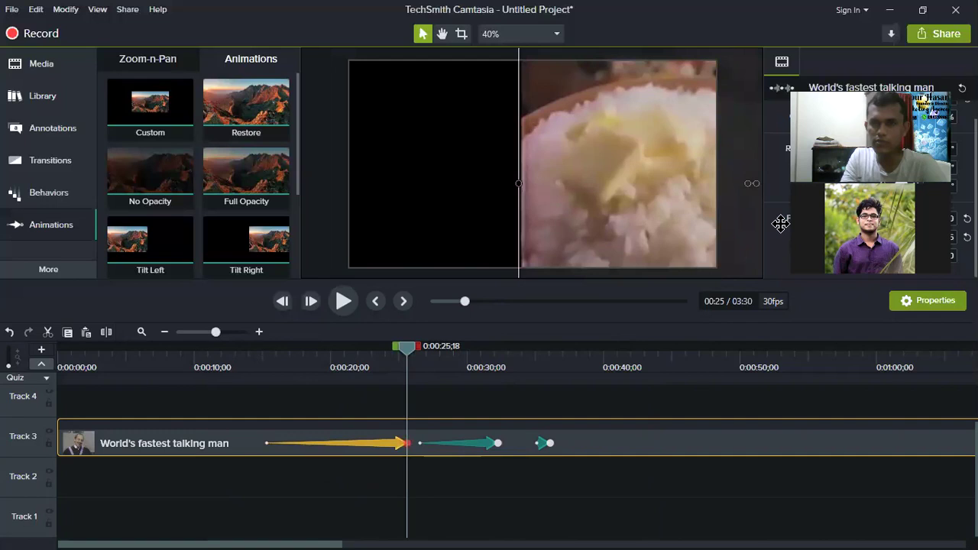
pyautogui.moveTo(520, 182); pyautogui.dragTo(353, 166)
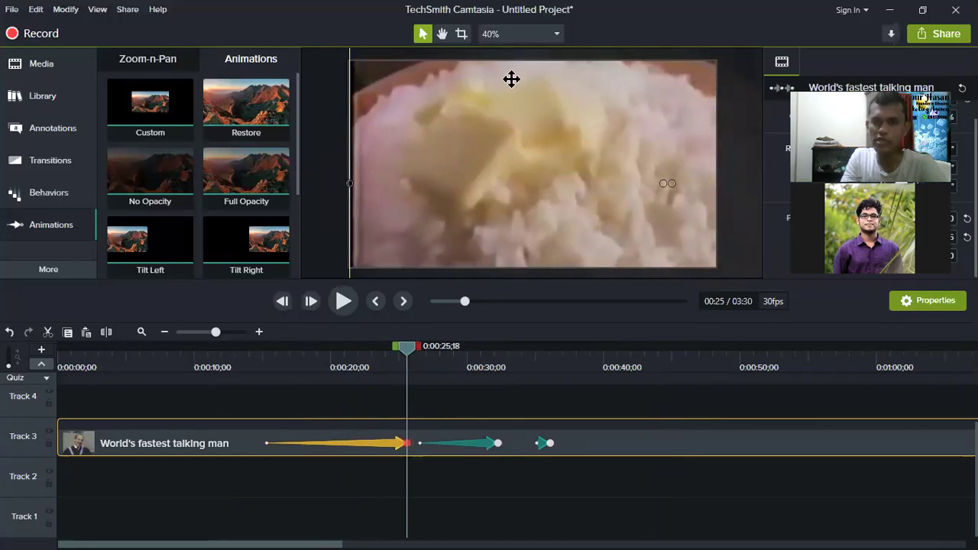
# Select the middle Custom animation and place a quiz marker on the Track 3 clip at 0:00:30;05.
pyautogui.click(487, 444)
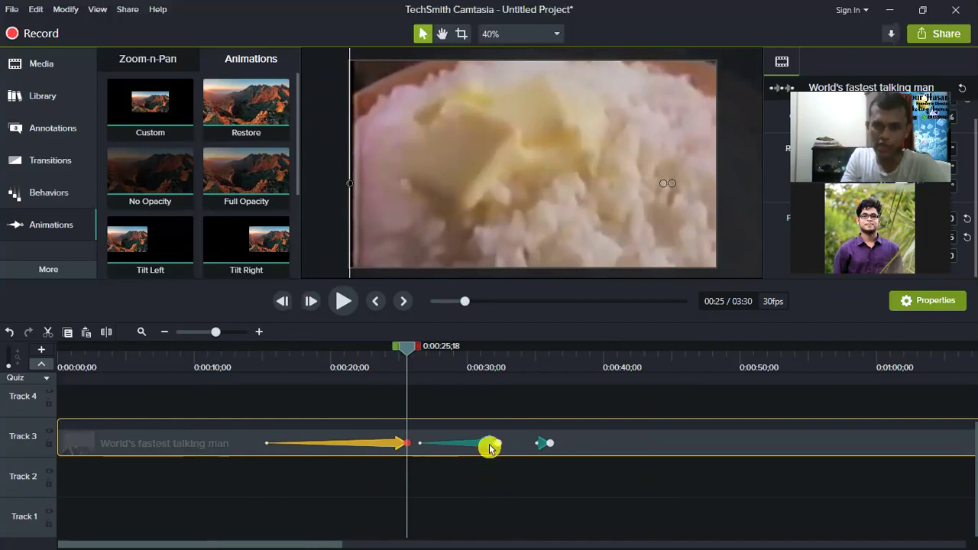
pyautogui.click(484, 448)
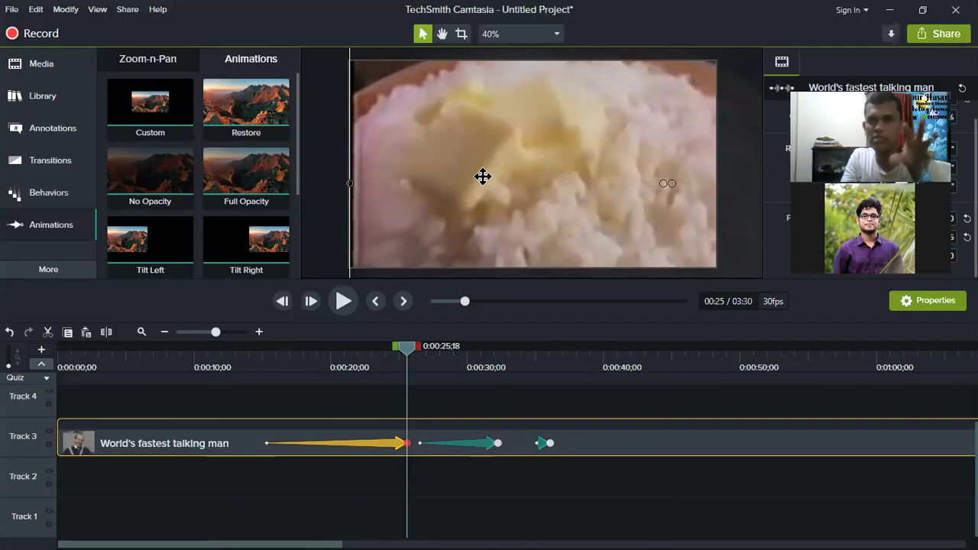
pyautogui.click(485, 443)
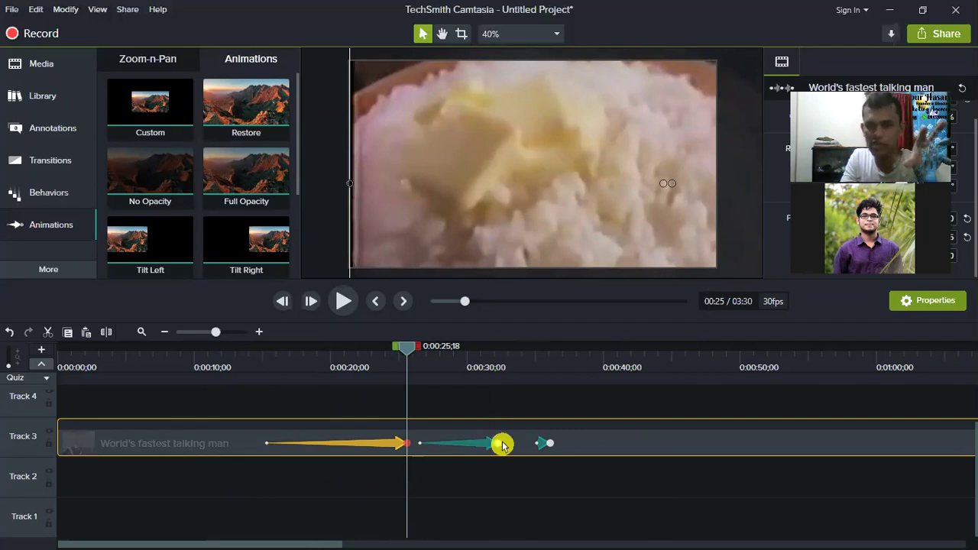
pyautogui.click(488, 445)
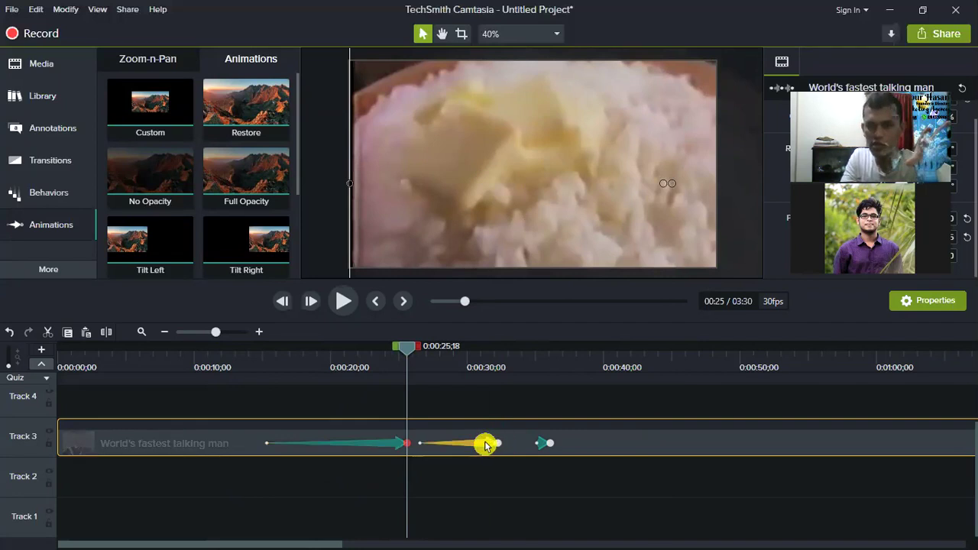
pyautogui.rightClick(487, 446)
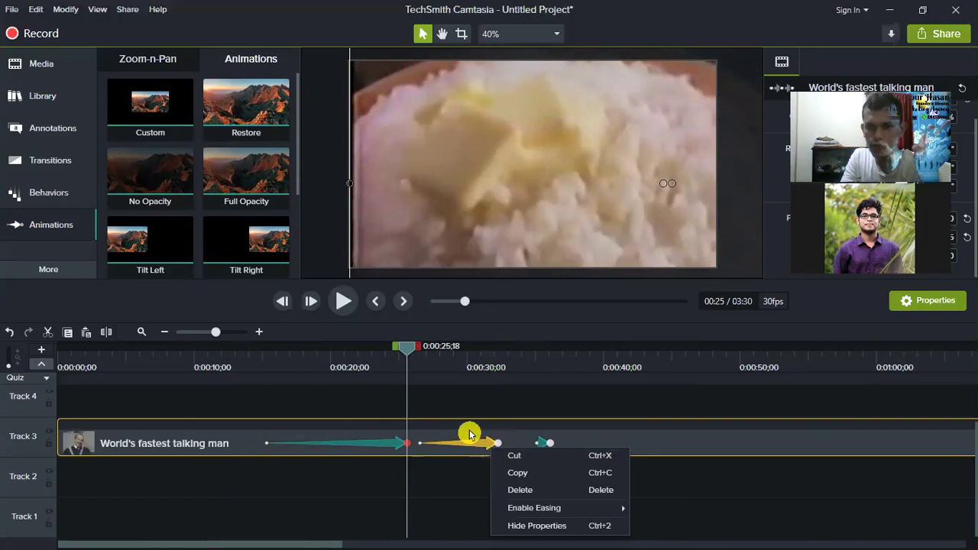
pyautogui.click(469, 434)
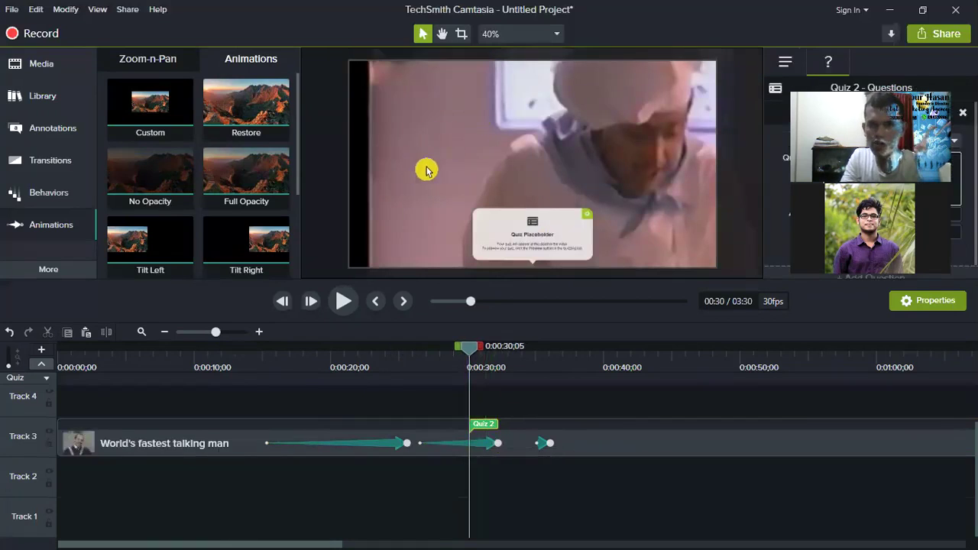
# Move Scale Up and the middle Custom animation earlier, and stretch the video to the frame's edge at 0:00:25;16.
pyautogui.moveTo(392, 448); pyautogui.dragTo(275, 449)
pyautogui.moveTo(491, 446); pyautogui.dragTo(414, 449)
pyautogui.moveTo(469, 346); pyautogui.dragTo(408, 362)
pyautogui.moveTo(370, 149); pyautogui.dragTo(354, 152)
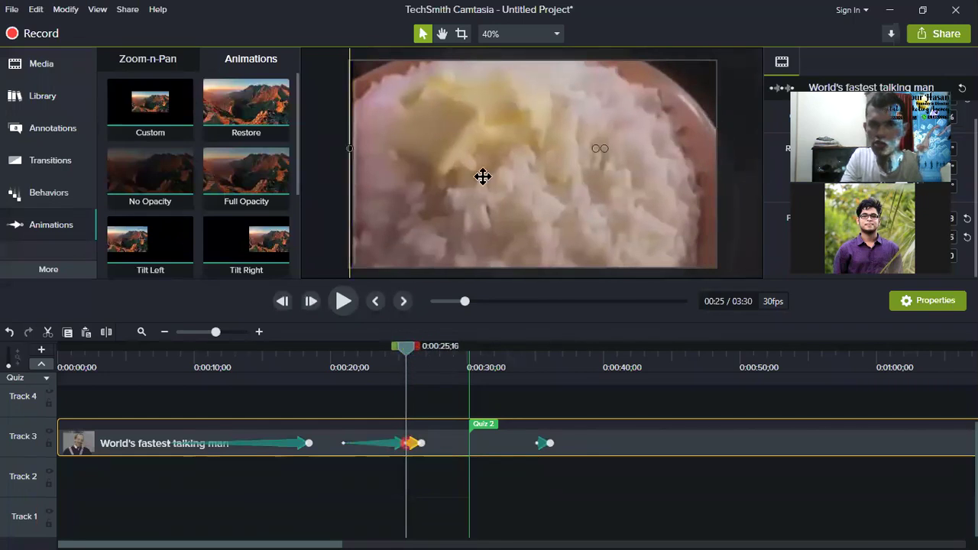
# Remove the Quiz 2 marker from the Track 3 clip.
pyautogui.moveTo(552, 476); pyautogui.dragTo(479, 430)
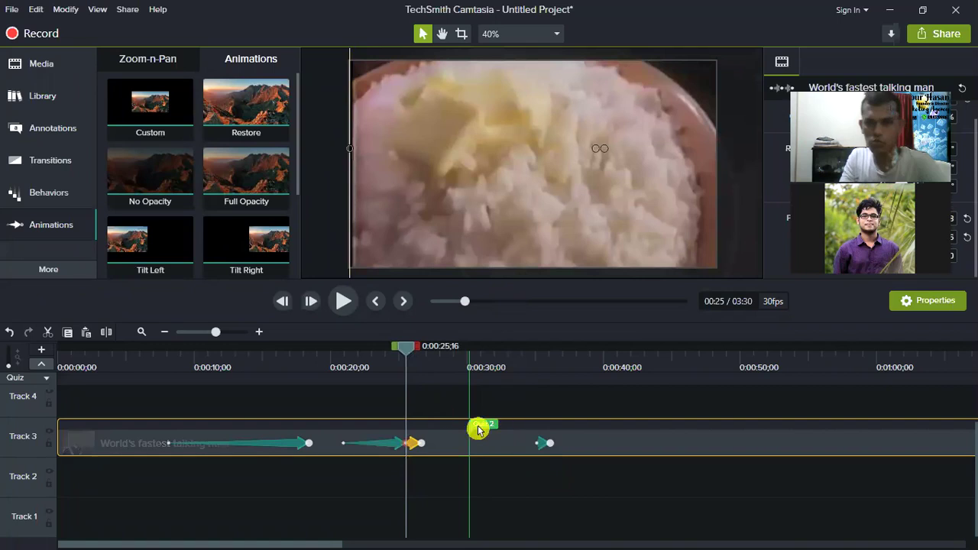
pyautogui.click(585, 397)
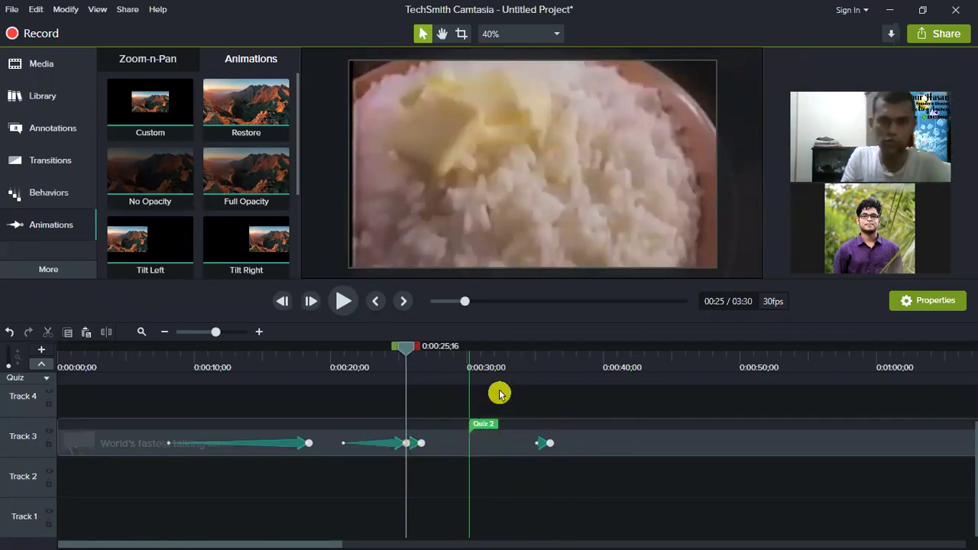
pyautogui.click(541, 493)
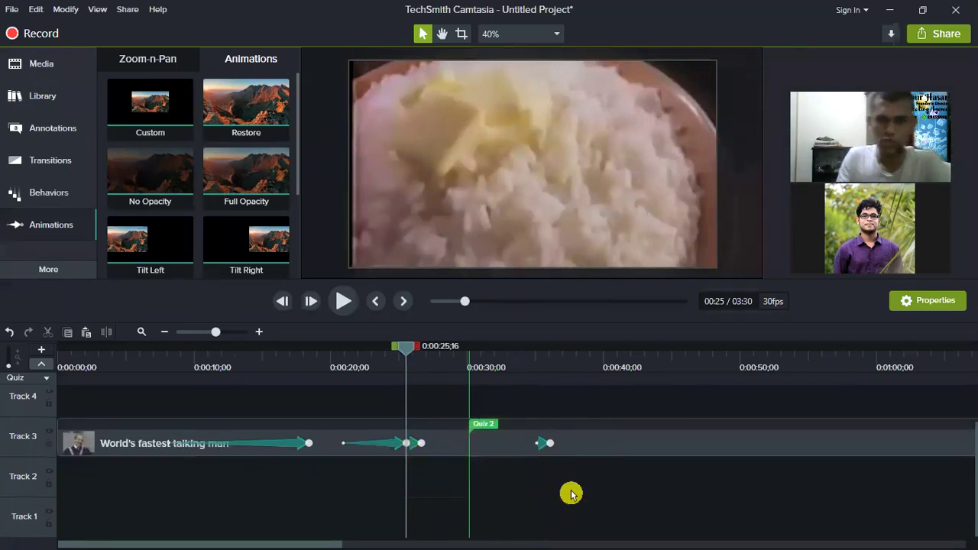
pyautogui.click(493, 430)
pyautogui.click(477, 518)
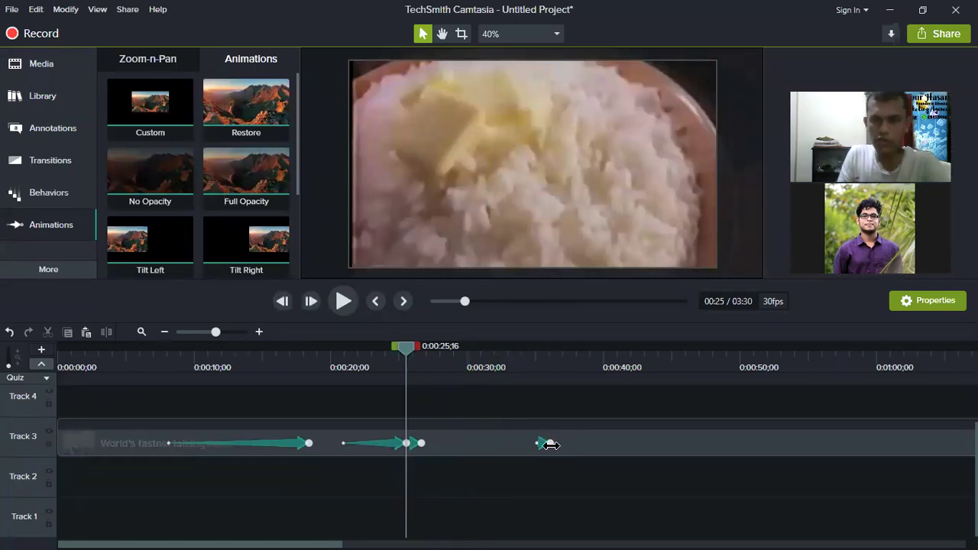
# Stretch the last Custom animation to start at 0:00:30;08 with a duration of 0:00:06;18.
pyautogui.moveTo(543, 448)
pyautogui.mouseDown()
pyautogui.moveTo(478, 451)
pyautogui.moveTo(572, 448)
pyautogui.moveTo(562, 455)
pyautogui.mouseUp()
pyautogui.click(481, 443)
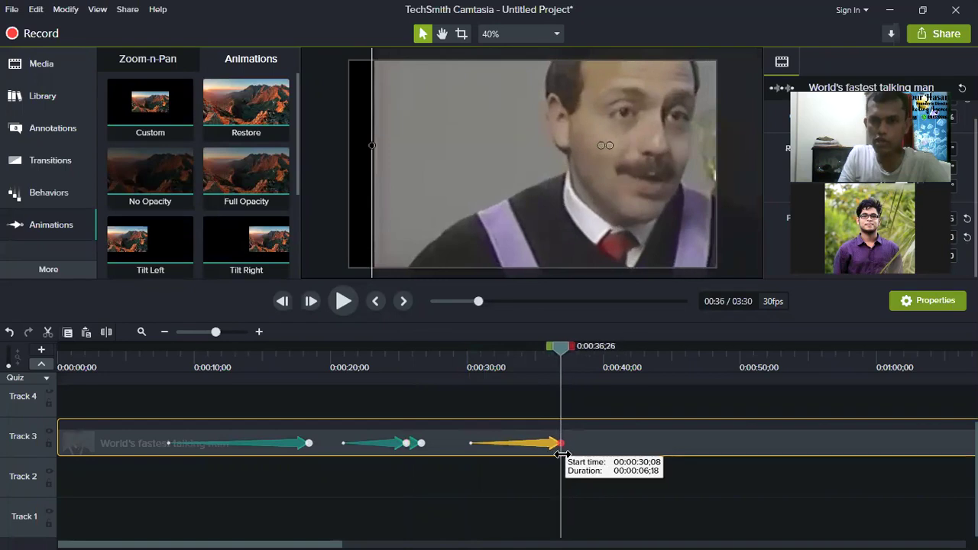
# Delete the short leftover animation at about 26 seconds and select the Custom animation before it.
pyautogui.click(411, 446)
pyautogui.click(416, 504)
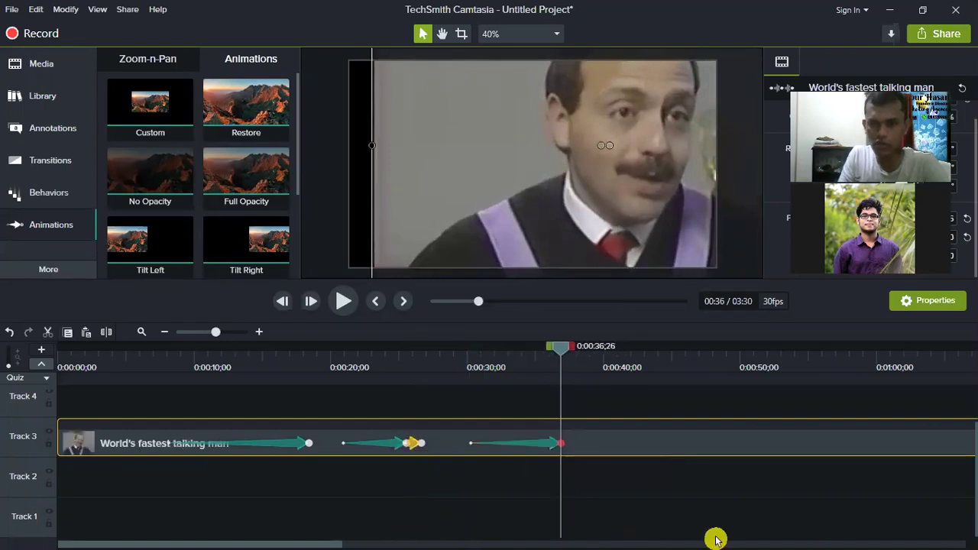
pyautogui.click(395, 449)
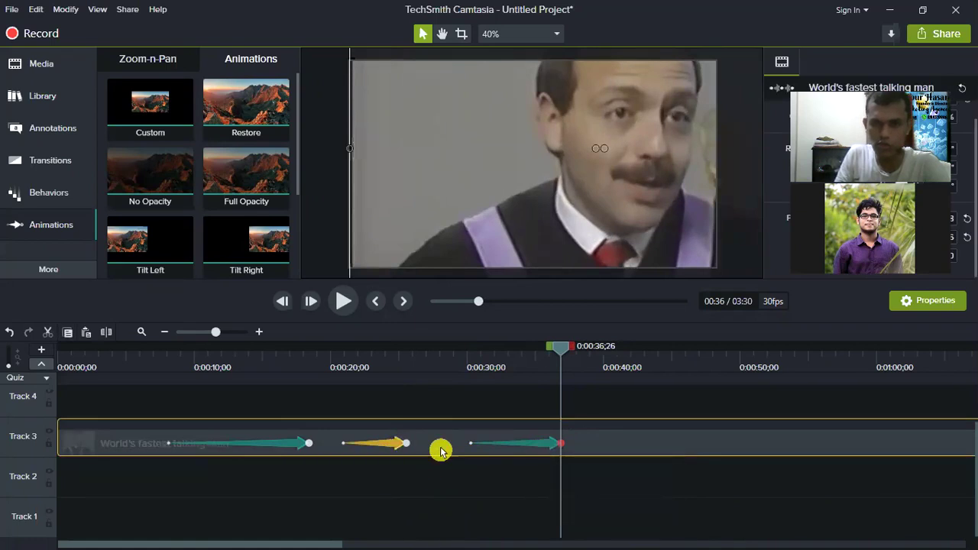
# Shorten and move the last Custom animation to run from about 27 to 32 seconds, and scrub through the animations to preview them.
pyautogui.moveTo(406, 443); pyautogui.dragTo(408, 445)
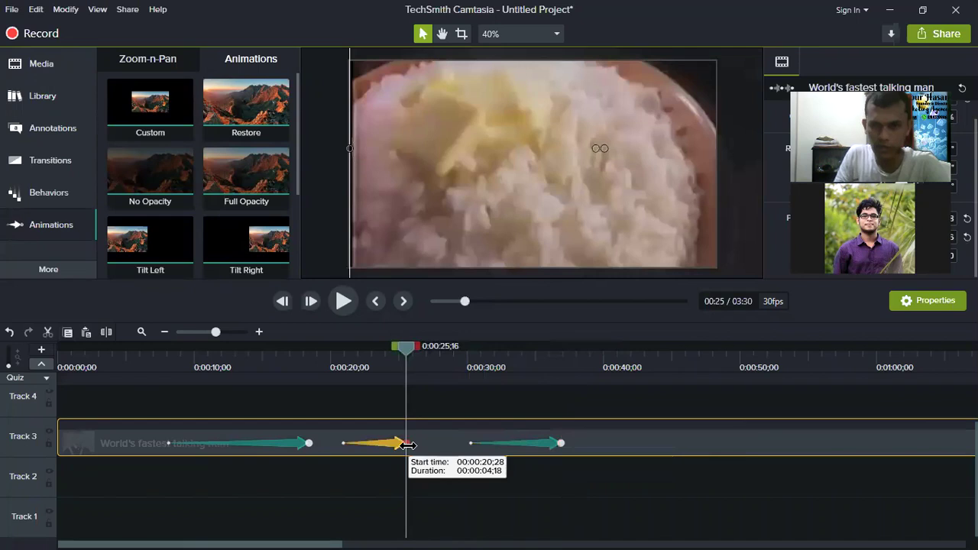
pyautogui.moveTo(562, 442); pyautogui.dragTo(481, 446)
pyautogui.click(557, 463)
pyautogui.click(497, 446)
pyautogui.click(580, 446)
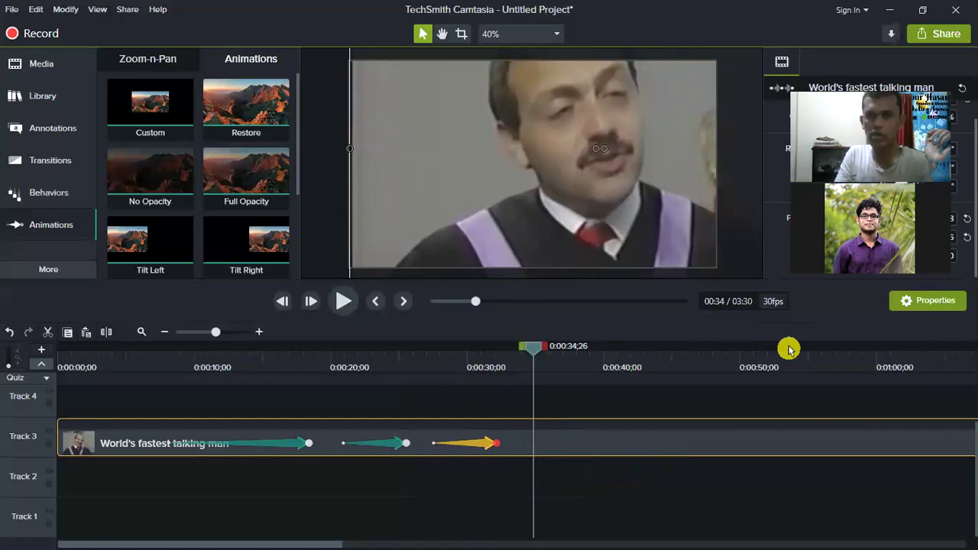
pyautogui.click(601, 451)
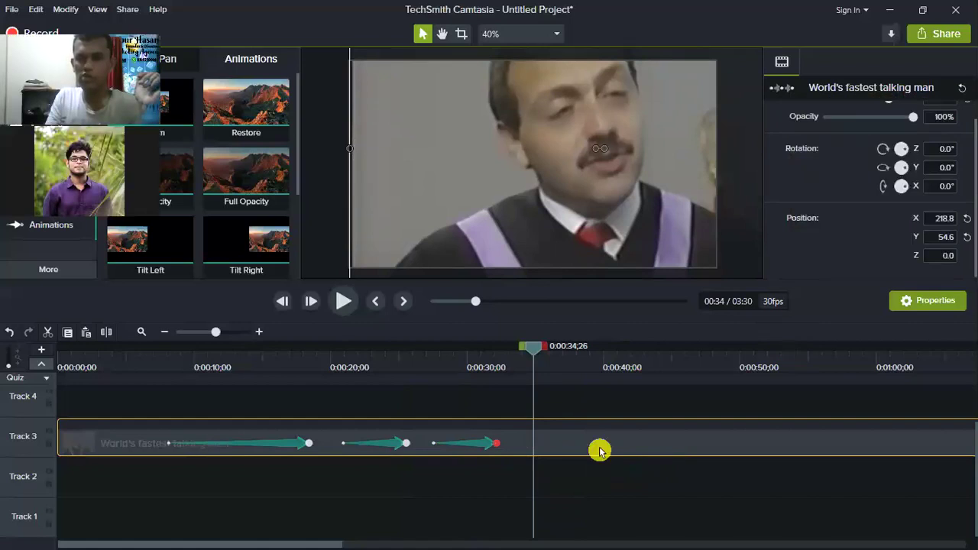
pyautogui.moveTo(534, 356); pyautogui.dragTo(303, 354)
pyautogui.moveTo(428, 371); pyautogui.dragTo(517, 380)
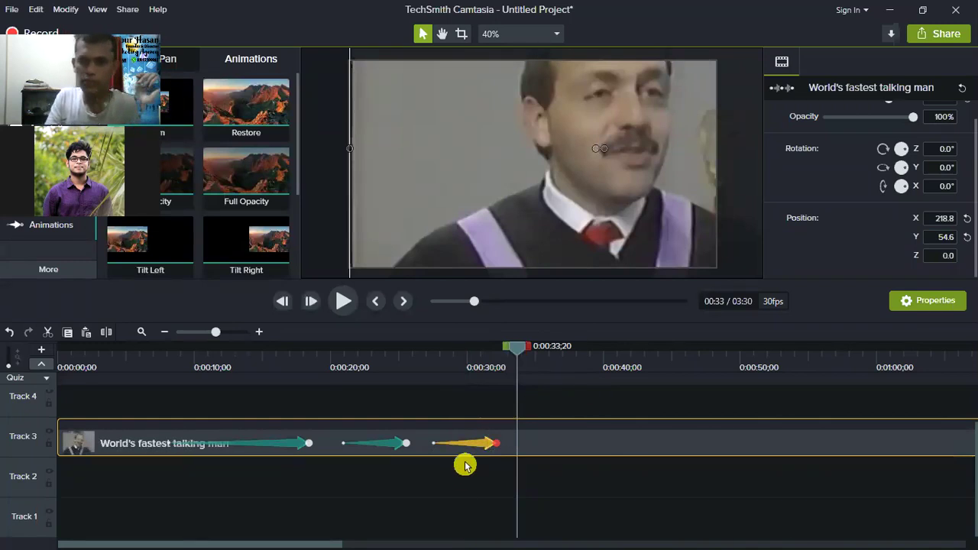
pyautogui.click(390, 446)
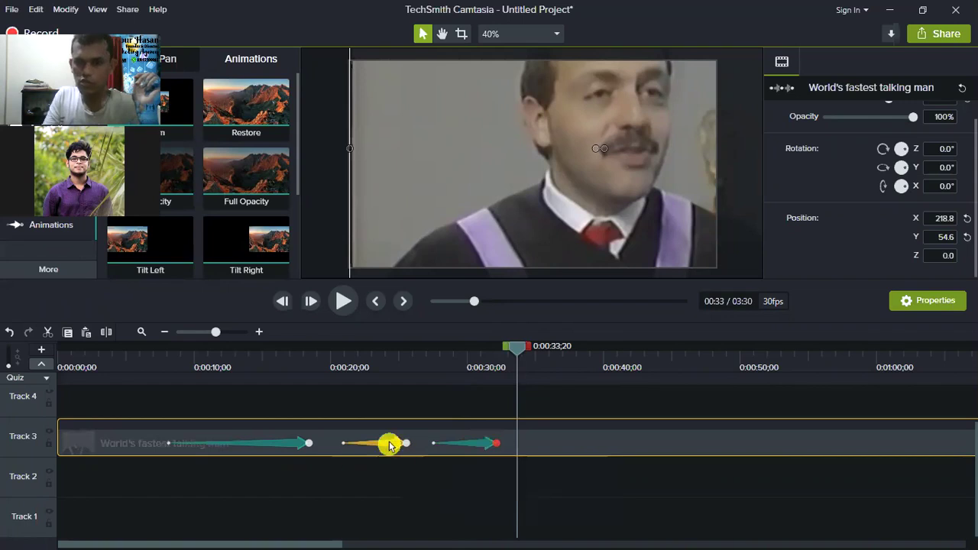
pyautogui.click(290, 454)
pyautogui.click(290, 449)
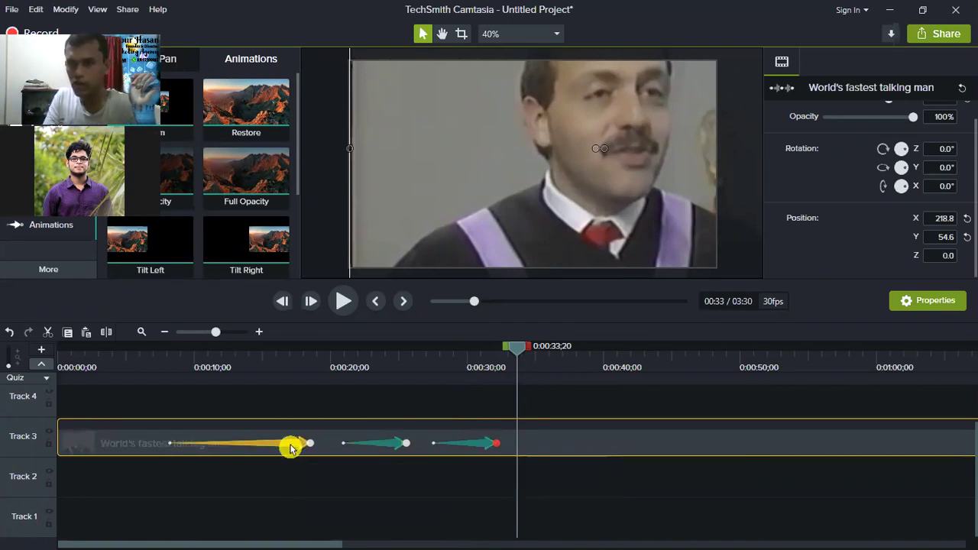
# With the last Custom animation selected, reset the video's Y and X positions to 0.0 and its scale to 266.7%.
pyautogui.click(480, 448)
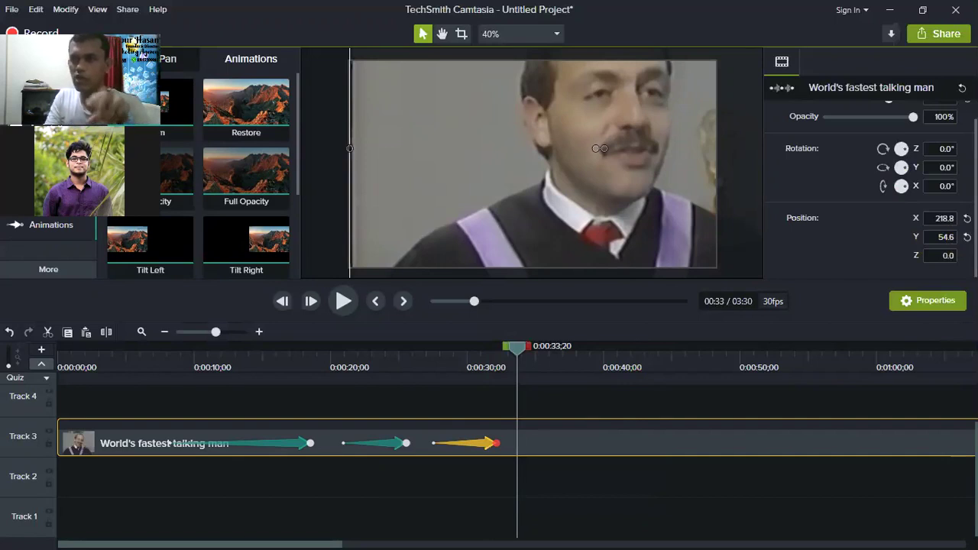
pyautogui.click(966, 237)
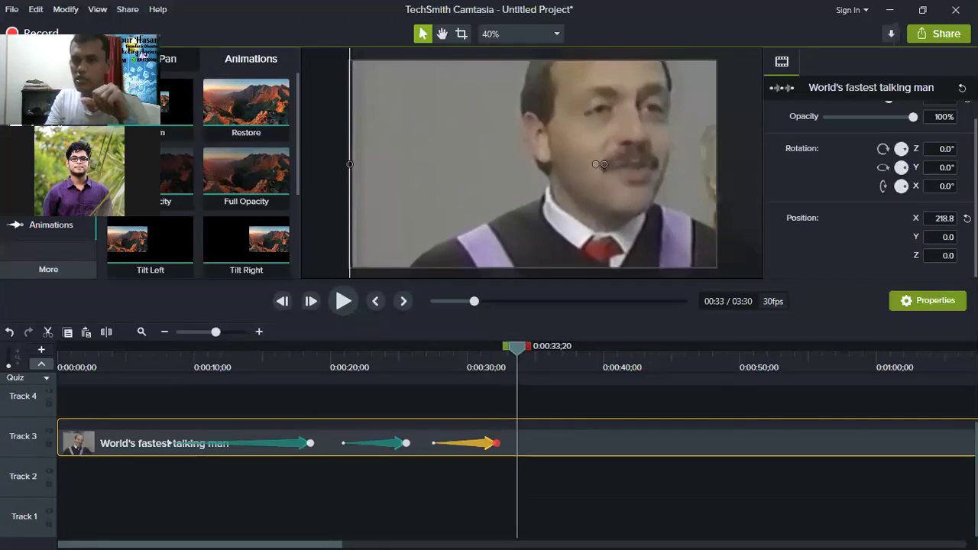
pyautogui.click(966, 218)
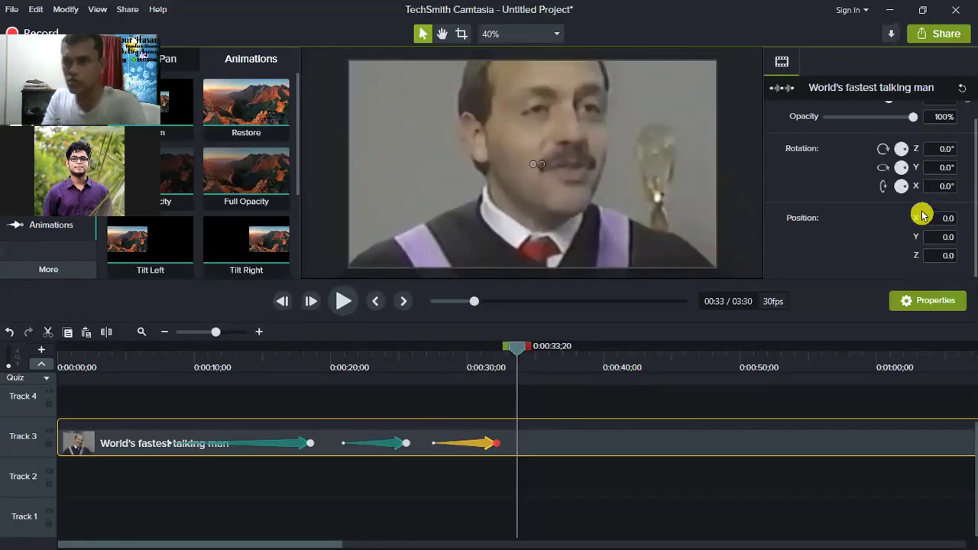
pyautogui.scroll(1, 921, 214)
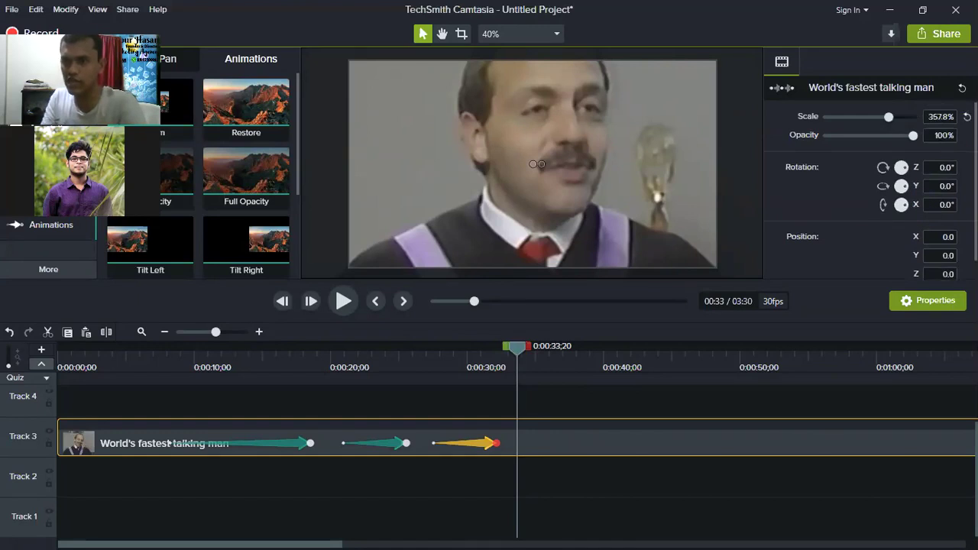
pyautogui.click(967, 116)
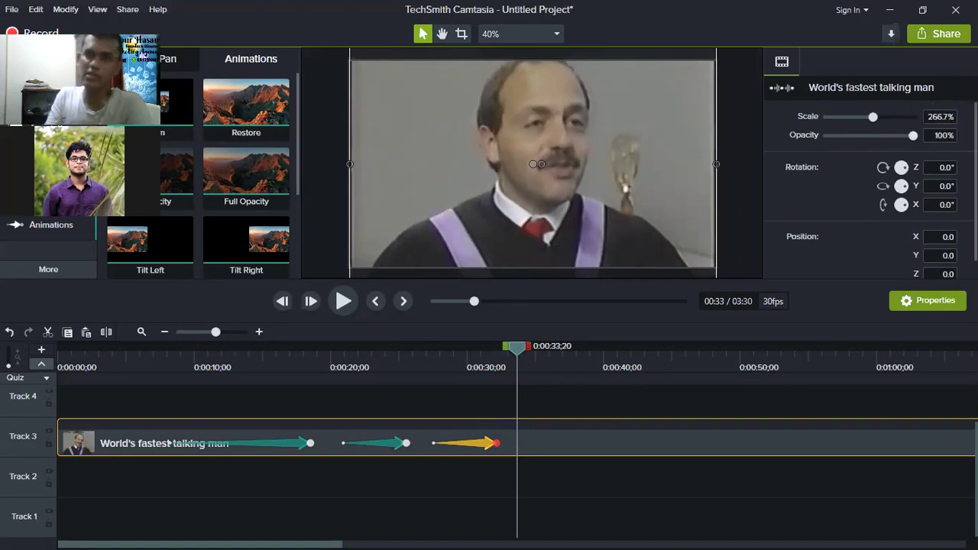
# Undo the scale reset, then reapply it to bring the video back to 266.7%.
pyautogui.hotkey('ctrl', 'z')
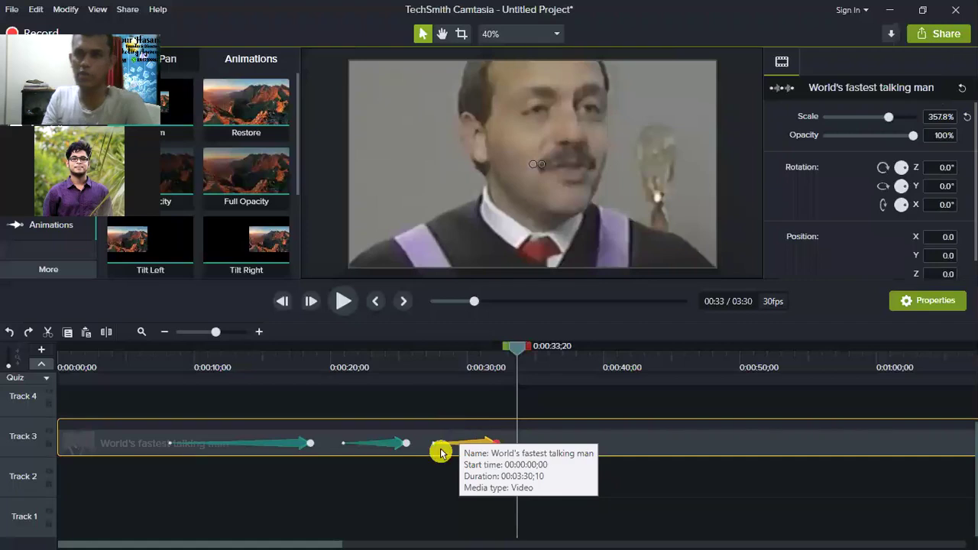
pyautogui.click(942, 165)
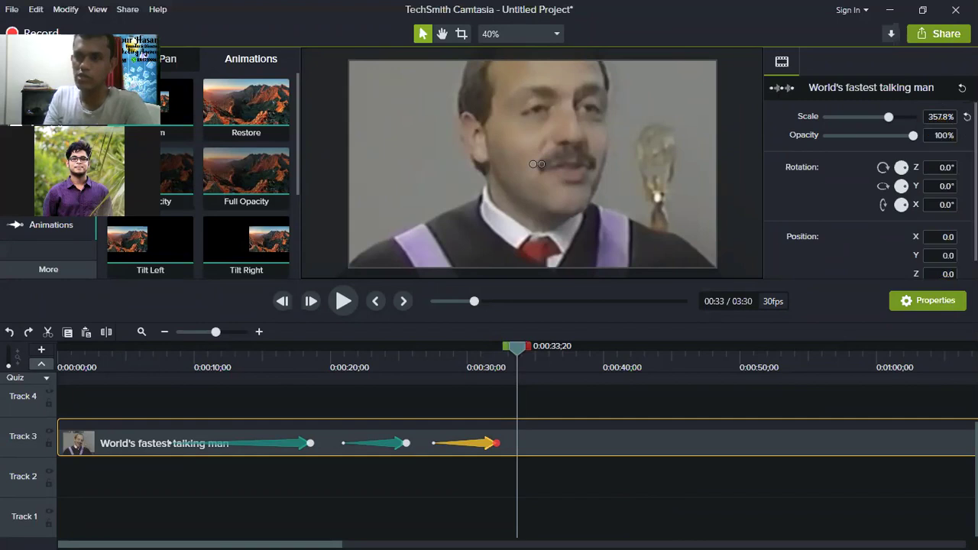
pyautogui.hotkey('ctrl', 'z')
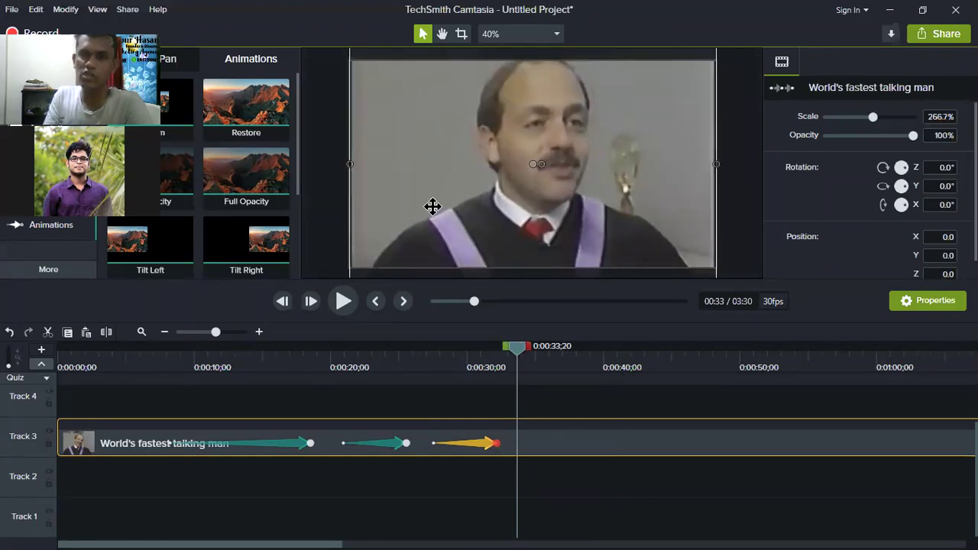
# Play the video from about 7 seconds to preview the animations, and return the playhead to 0:00:33;14.
pyautogui.moveTo(520, 349); pyautogui.dragTo(167, 374)
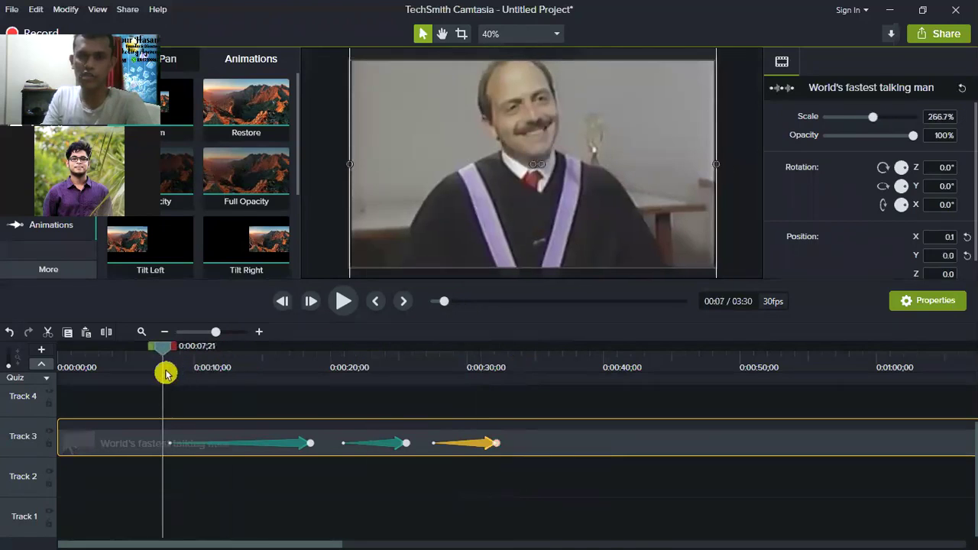
pyautogui.click(344, 301)
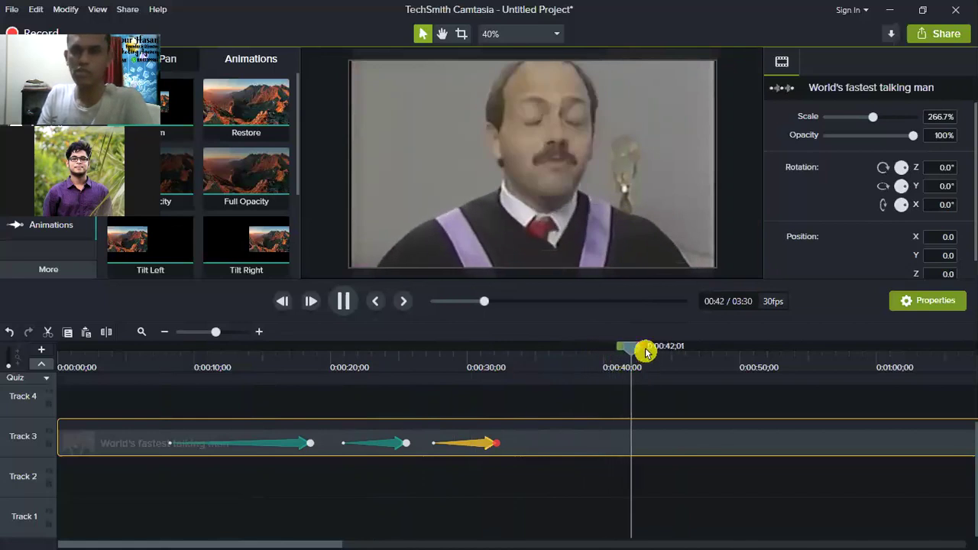
pyautogui.moveTo(627, 354); pyautogui.dragTo(513, 351)
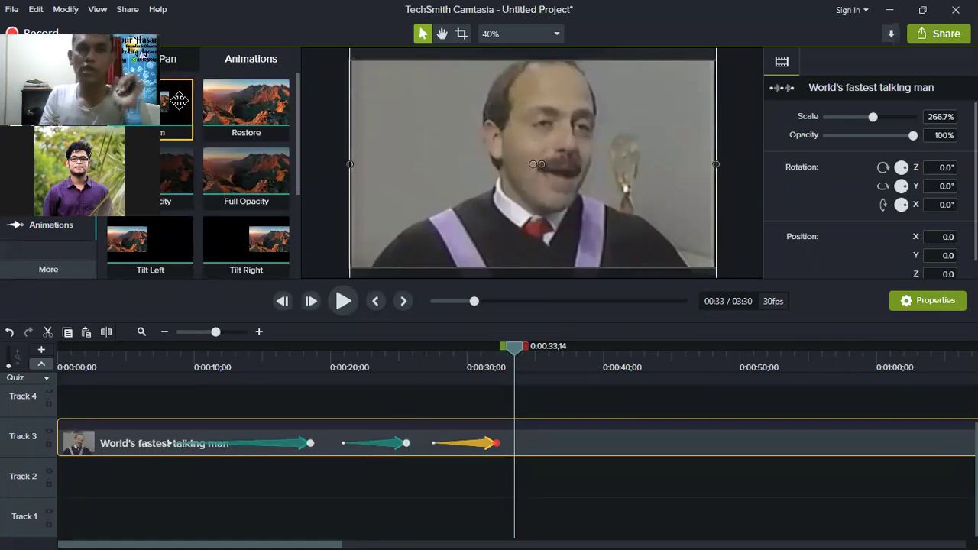
pyautogui.moveTo(179, 100)
pyautogui.mouseDown()
pyautogui.moveTo(328, 491)
pyautogui.moveTo(384, 431)
pyautogui.moveTo(395, 457)
pyautogui.moveTo(364, 445)
pyautogui.moveTo(391, 436)
pyautogui.moveTo(379, 451)
pyautogui.moveTo(375, 421)
pyautogui.mouseUp()
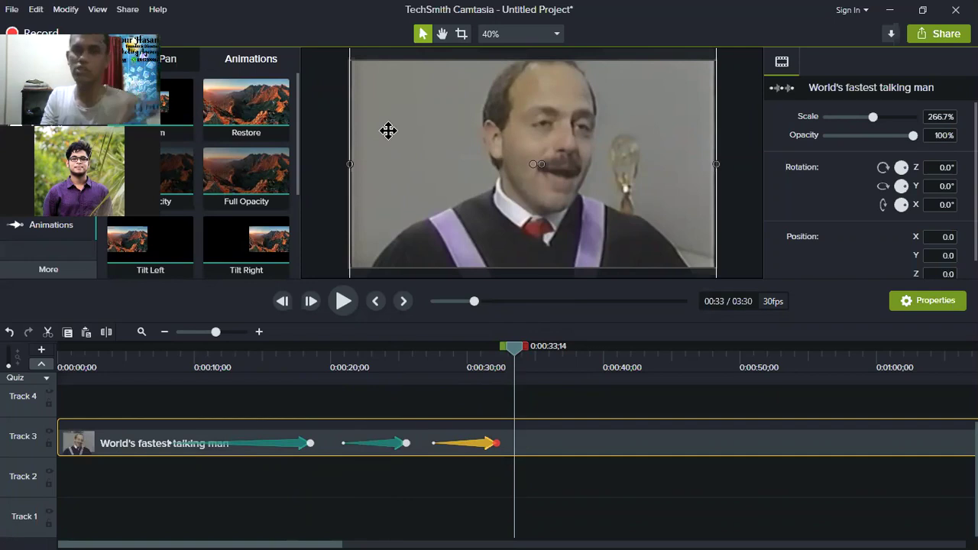
pyautogui.moveTo(384, 439); pyautogui.dragTo(385, 440)
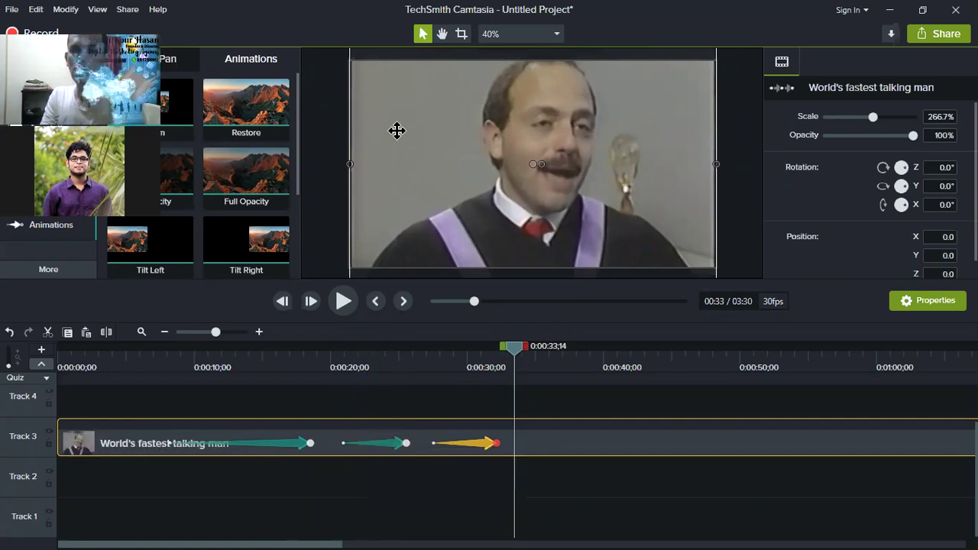
pyautogui.moveTo(483, 445)
pyautogui.mouseDown()
pyautogui.moveTo(507, 471)
pyautogui.moveTo(492, 443)
pyautogui.moveTo(484, 448)
pyautogui.mouseUp()
pyautogui.click(474, 446)
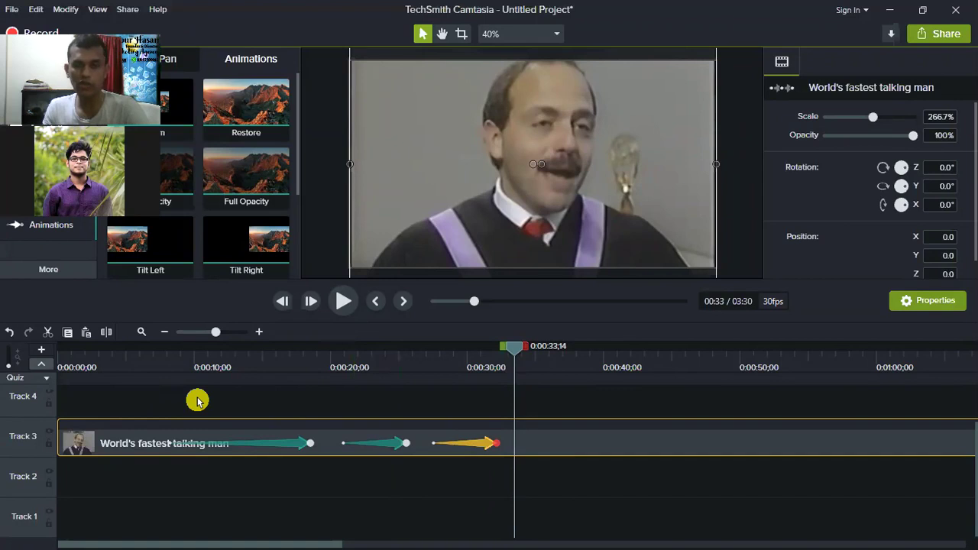
pyautogui.moveTo(156, 245); pyautogui.dragTo(578, 443)
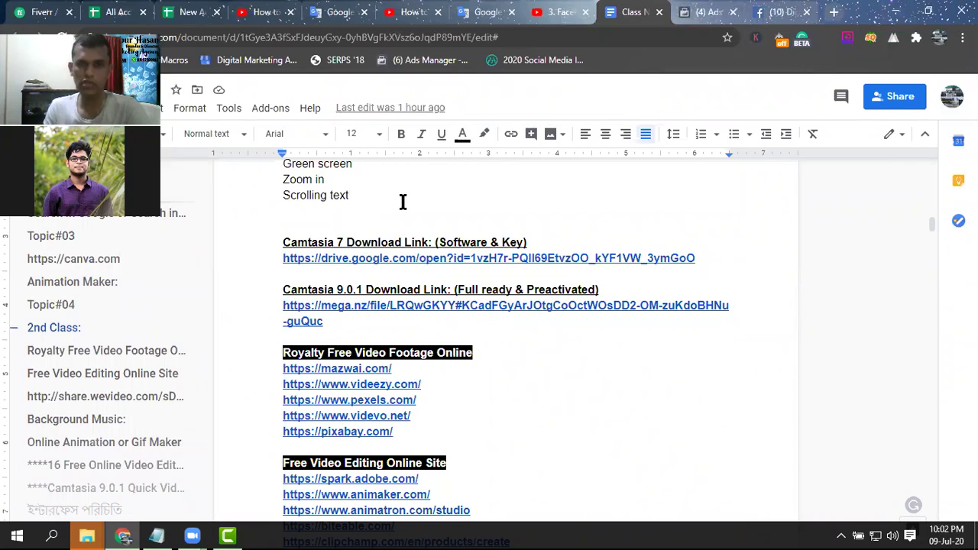
# Switch back to Camtasia and delete all three animations from the Track 3 video clip.
pyautogui.click(231, 537)
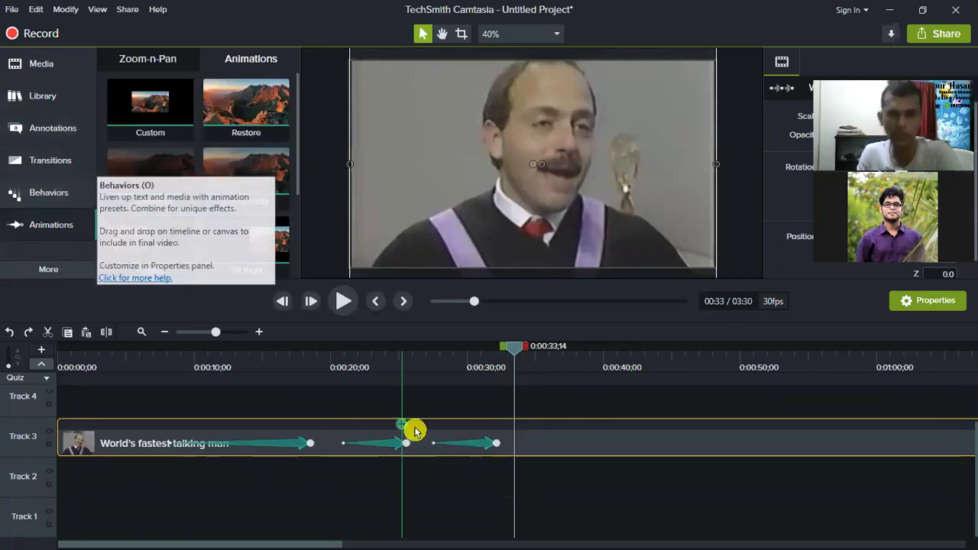
pyautogui.click(490, 451)
pyautogui.press('Delete')
pyautogui.click(363, 449)
pyautogui.press('Delete')
pyautogui.click(294, 442)
pyautogui.press('Delete')
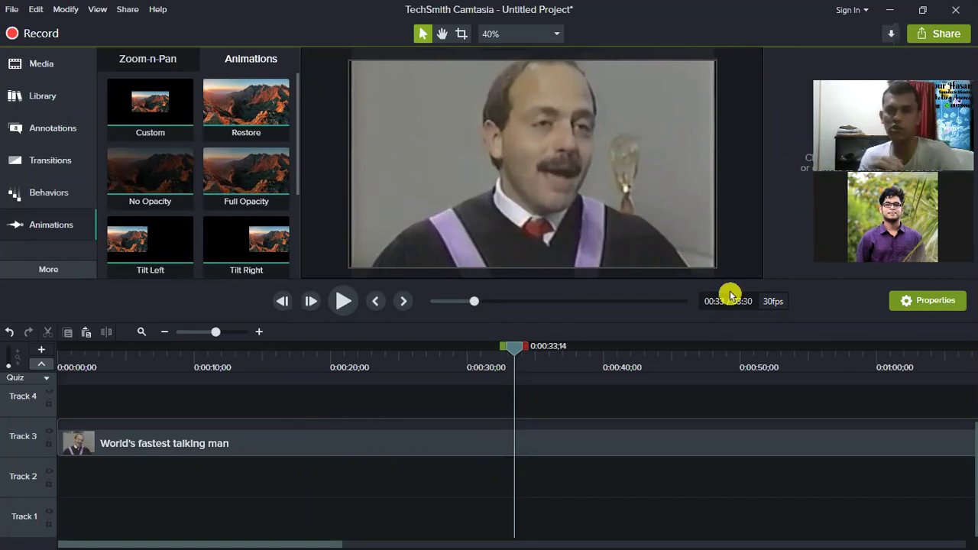
# Add a black filled rectangle shape annotation to Track 4 at about 6 seconds, above the video clip.
pyautogui.click(38, 134)
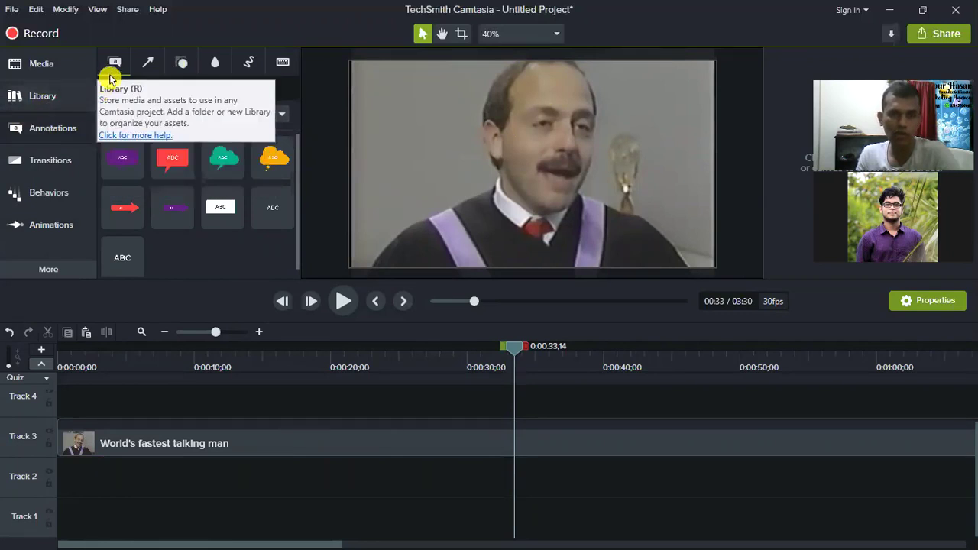
pyautogui.click(182, 65)
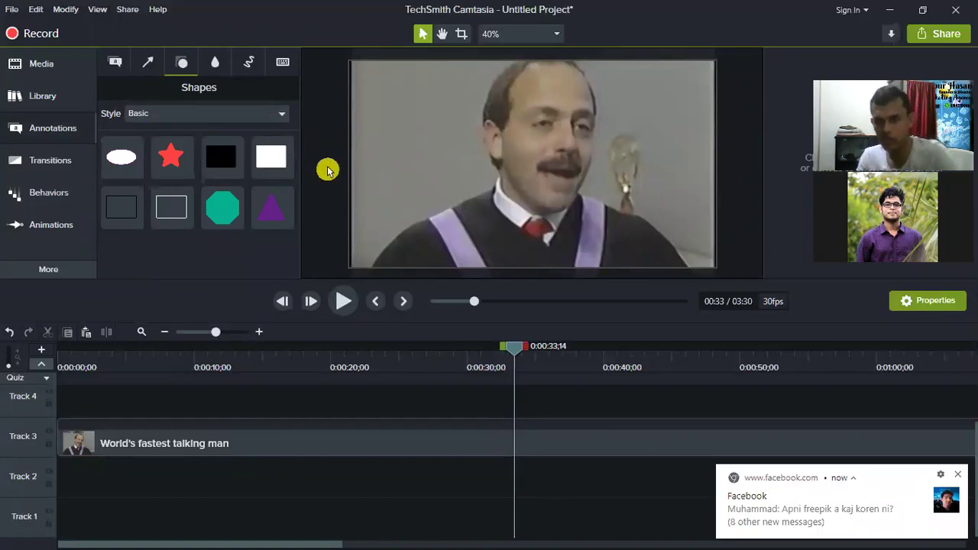
pyautogui.click(957, 475)
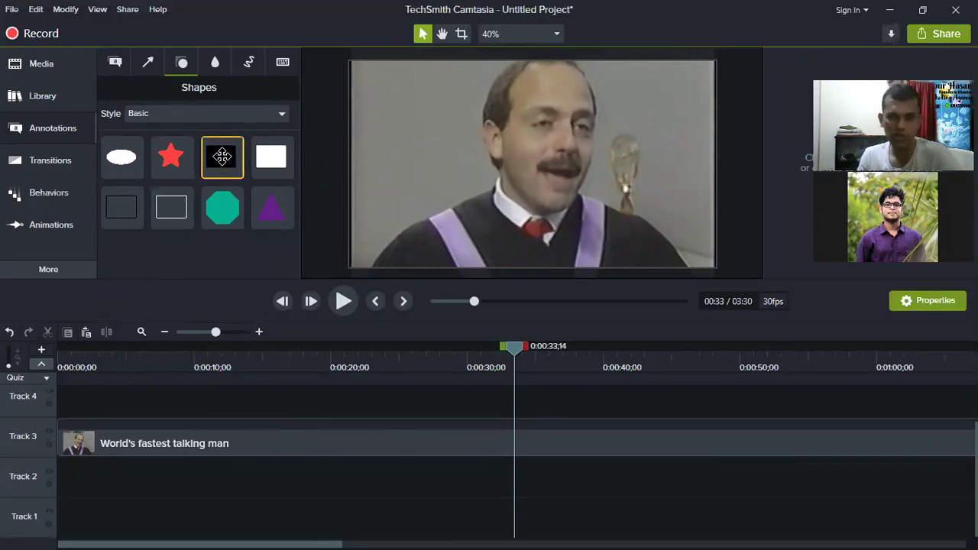
pyautogui.moveTo(221, 156); pyautogui.dragTo(179, 423)
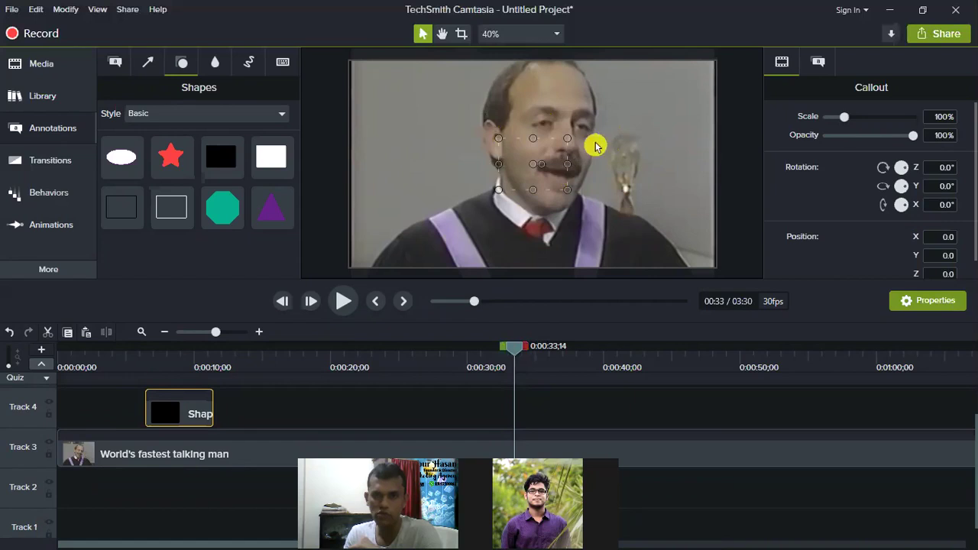
# Move the playhead to 0:00:08;24 over the shape and stretch the black rectangle across the full width of the video.
pyautogui.click(520, 349)
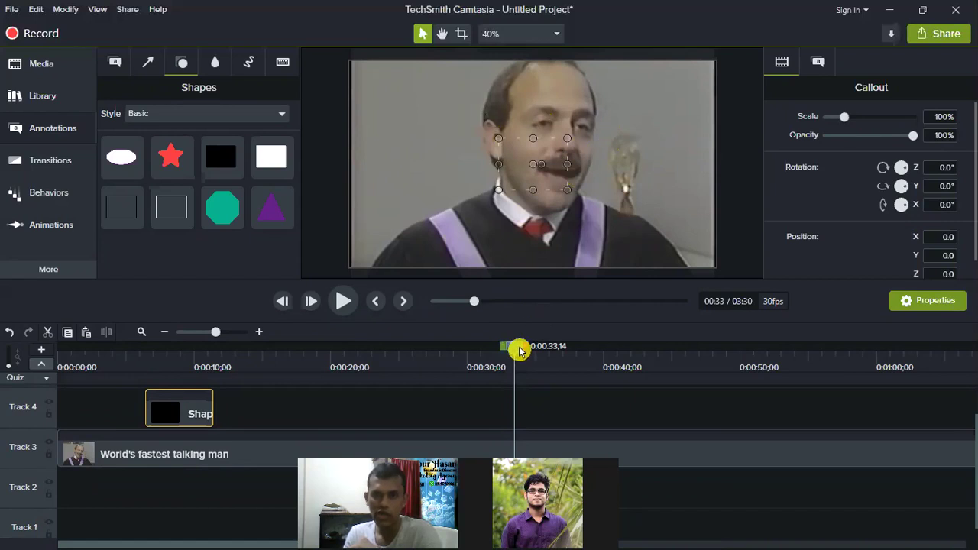
pyautogui.moveTo(512, 350); pyautogui.dragTo(176, 357)
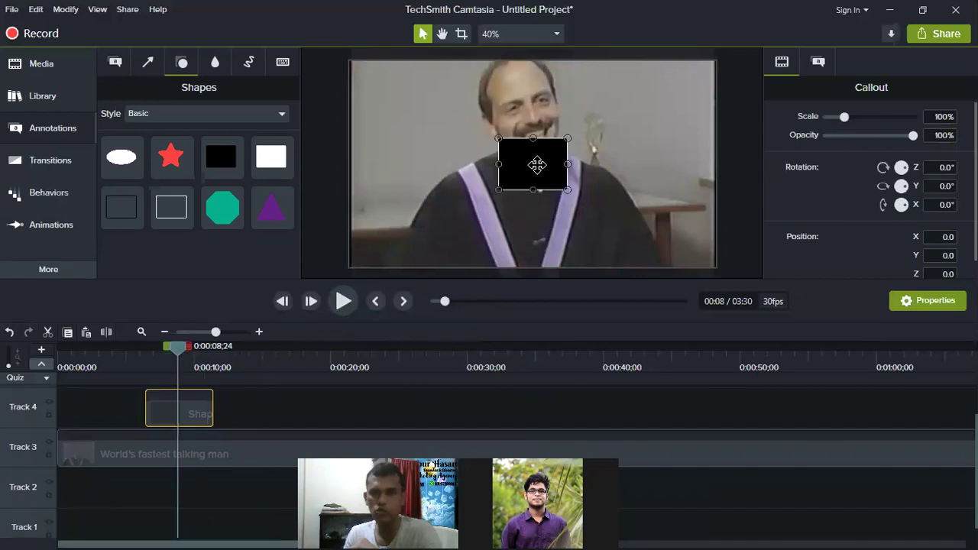
pyautogui.click(493, 167)
pyautogui.moveTo(493, 167); pyautogui.dragTo(343, 173)
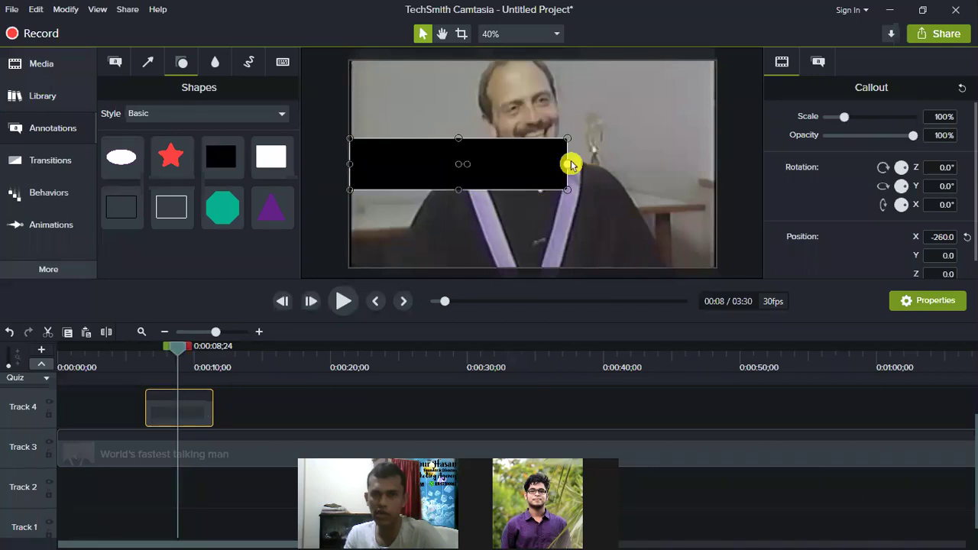
pyautogui.moveTo(568, 162); pyautogui.dragTo(712, 165)
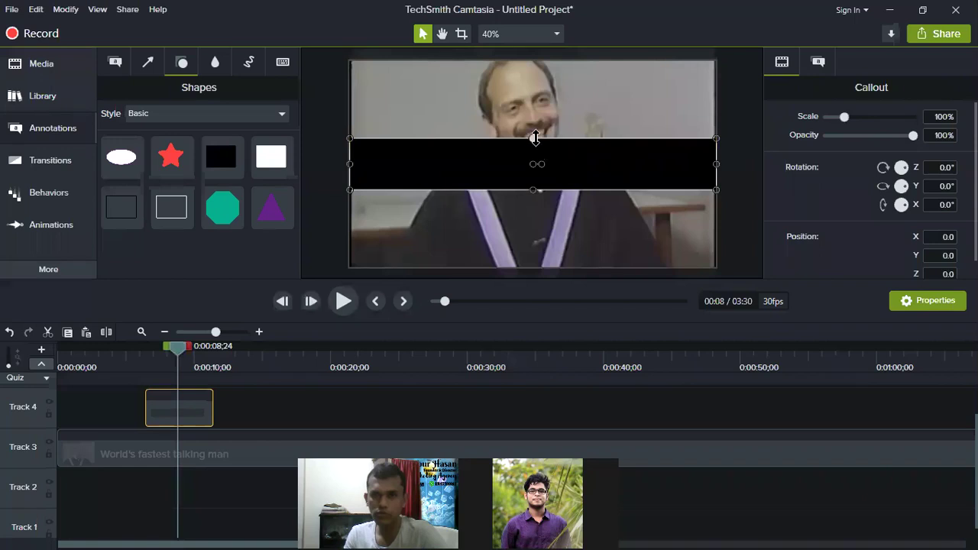
# Fit the black rectangle as a thinner bar along the video's bottom edge at Y -315.0 and set its opacity to 29%.
pyautogui.moveTo(533, 140); pyautogui.dragTo(532, 163)
pyautogui.moveTo(586, 184); pyautogui.dragTo(587, 265)
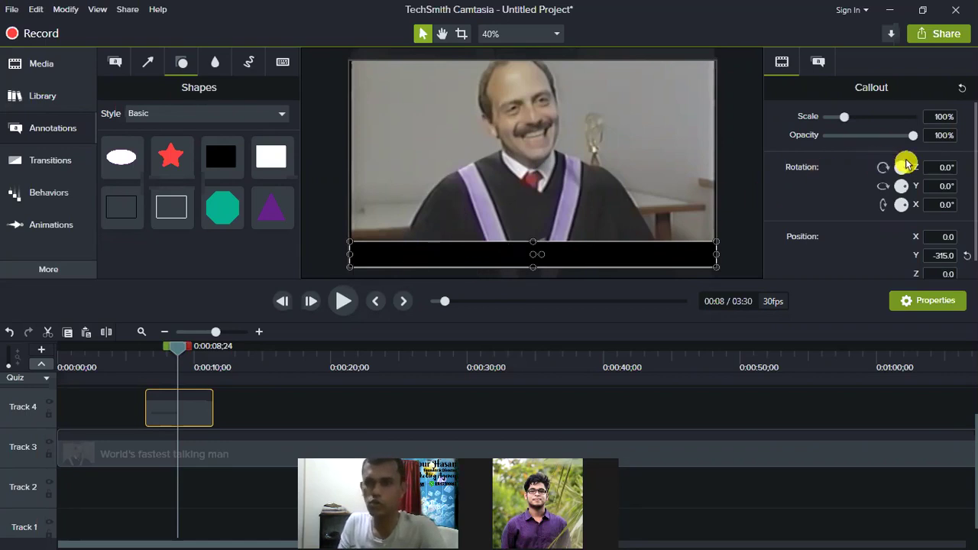
pyautogui.moveTo(915, 137); pyautogui.dragTo(873, 151)
pyautogui.moveTo(861, 156); pyautogui.dragTo(854, 158)
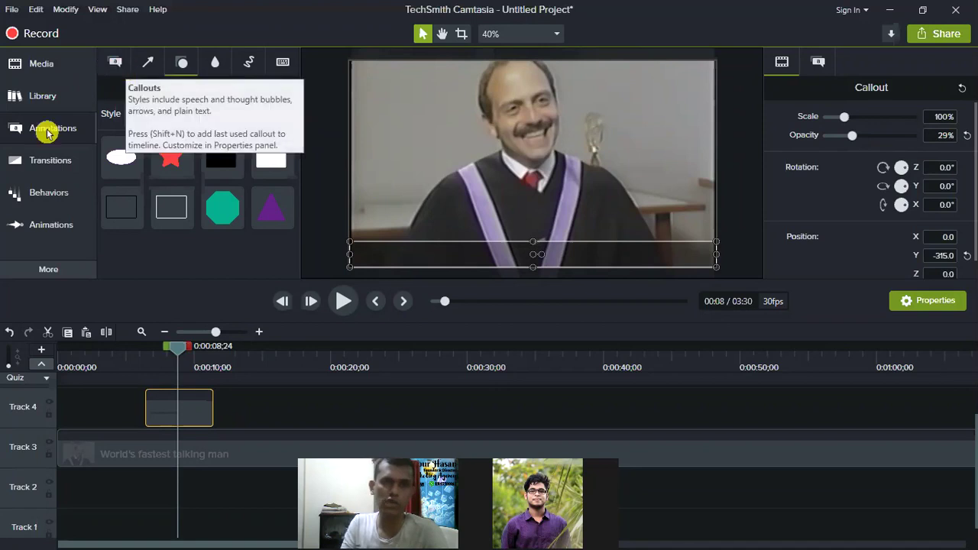
# Add a plain ABC text callout and place it on Track 5 directly above the black bar's clip.
pyautogui.click(118, 64)
pyautogui.click(274, 207)
pyautogui.moveTo(124, 256); pyautogui.dragTo(474, 210)
pyautogui.moveTo(456, 288); pyautogui.dragTo(250, 415)
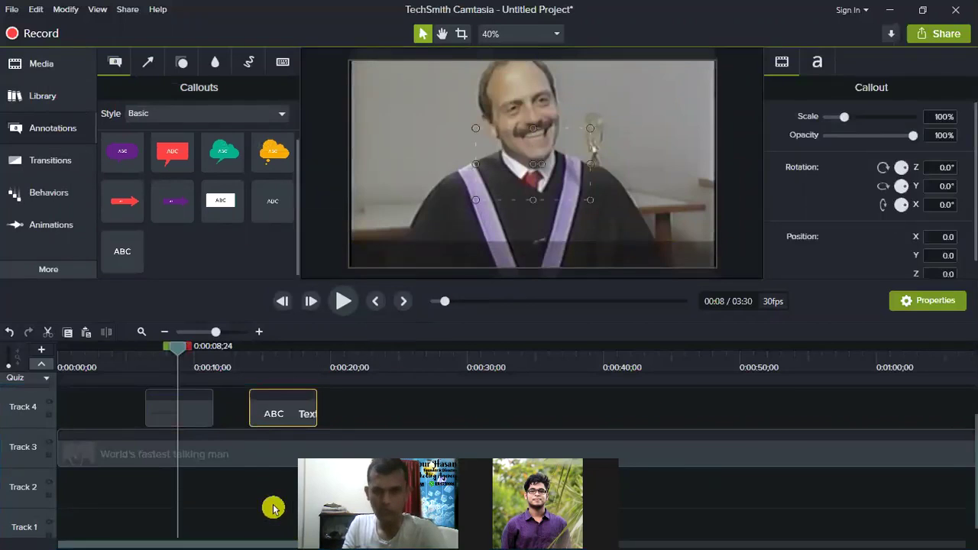
pyautogui.scroll(1, 285, 489)
pyautogui.moveTo(280, 448); pyautogui.dragTo(179, 404)
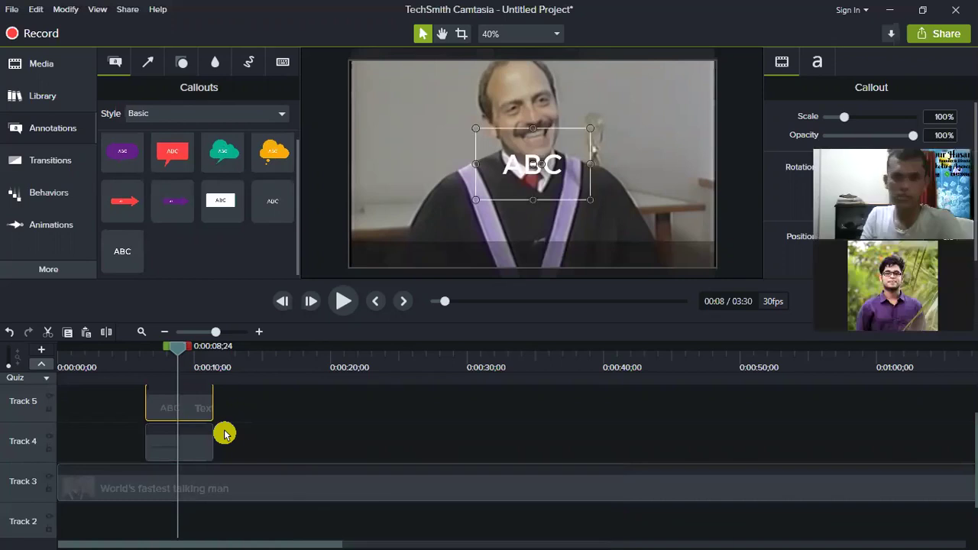
pyautogui.scroll(2, 321, 439)
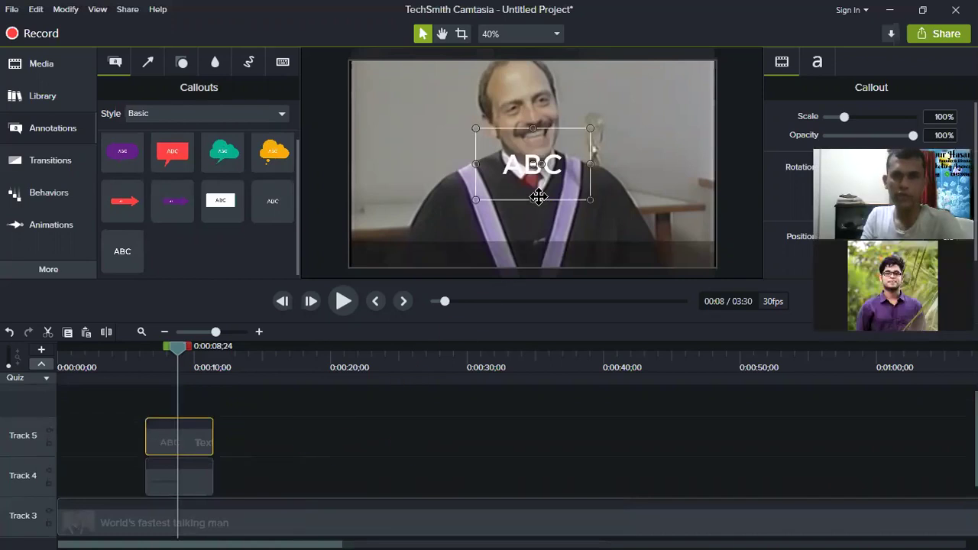
# Stretch the ABC text callout's box on the canvas to the full width of the video.
pyautogui.moveTo(473, 163); pyautogui.dragTo(349, 164)
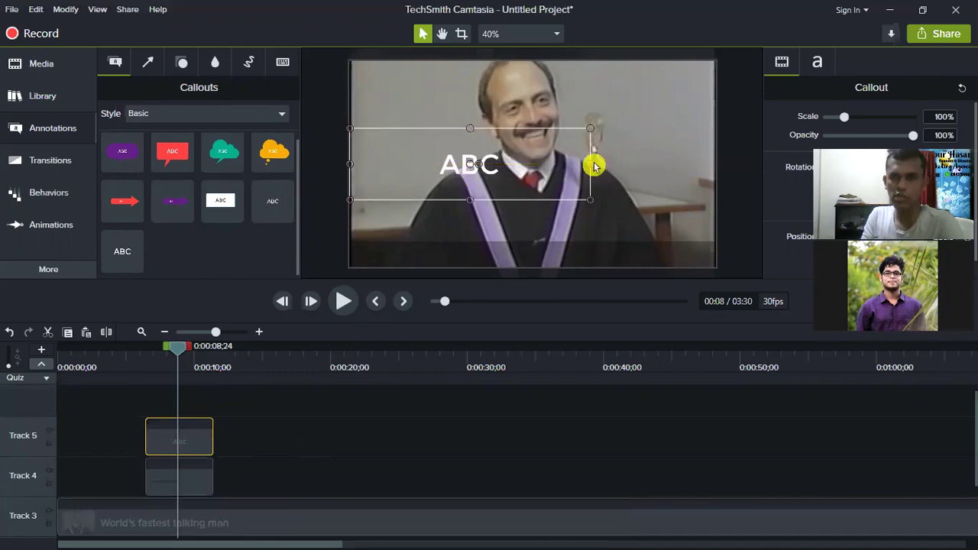
pyautogui.moveTo(629, 159); pyautogui.dragTo(709, 165)
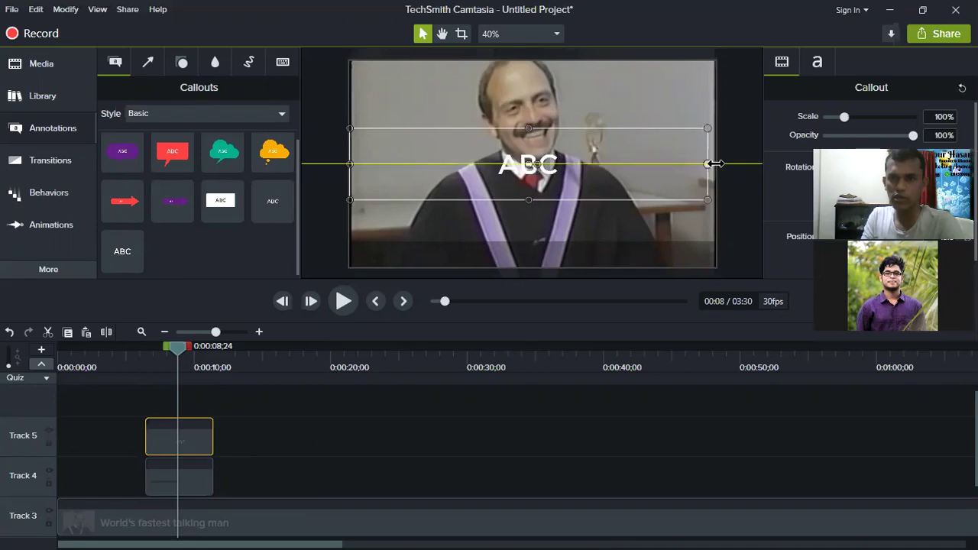
pyautogui.moveTo(722, 161); pyautogui.dragTo(716, 165)
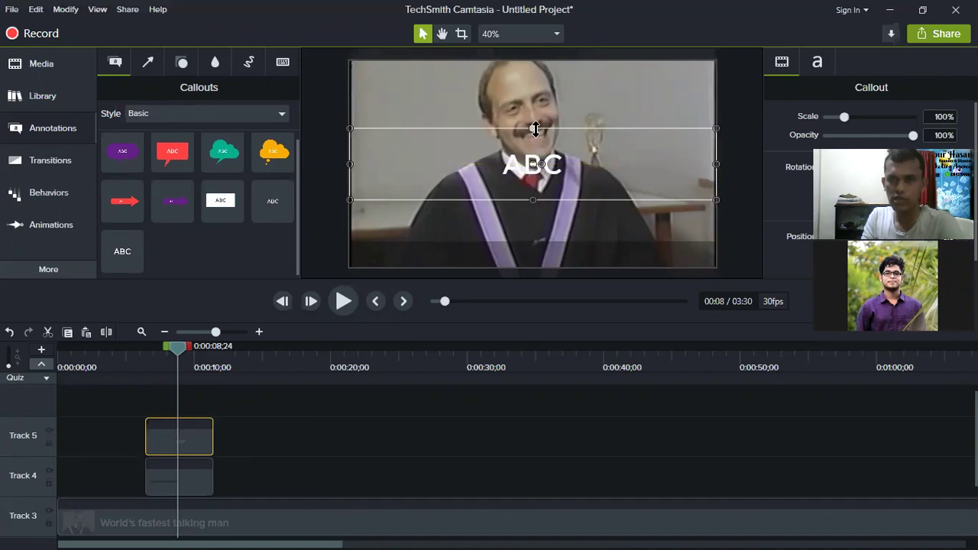
# Fit the text callout's box within the black bar along the video's lower edge and change its text to "Digital Marketing Agency".
pyautogui.moveTo(535, 129); pyautogui.dragTo(536, 173)
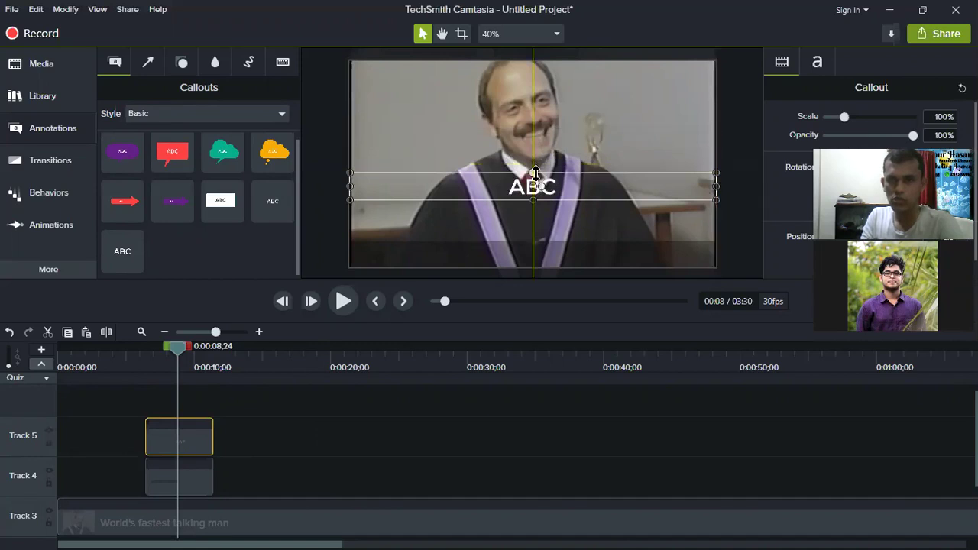
pyautogui.moveTo(584, 198); pyautogui.dragTo(582, 253)
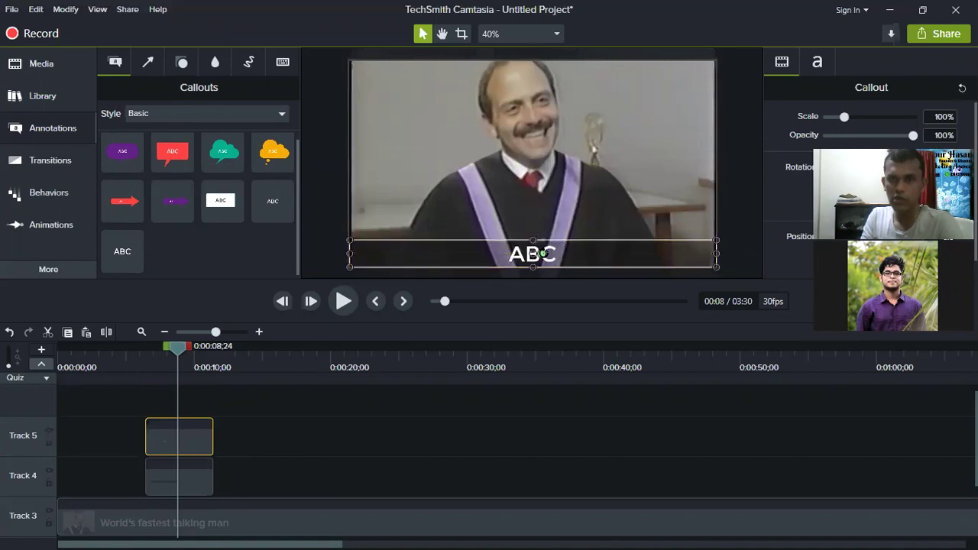
pyautogui.doubleClick(543, 253)
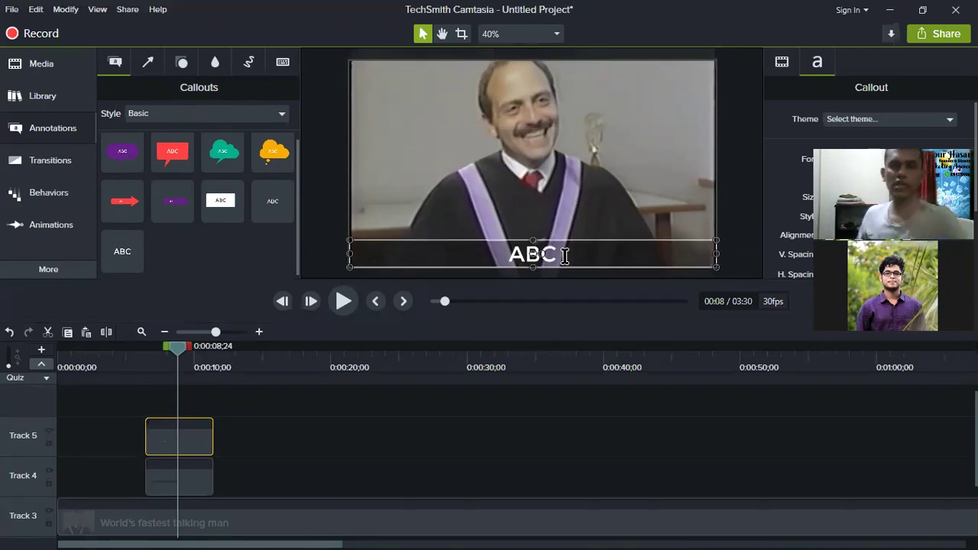
pyautogui.write('D')
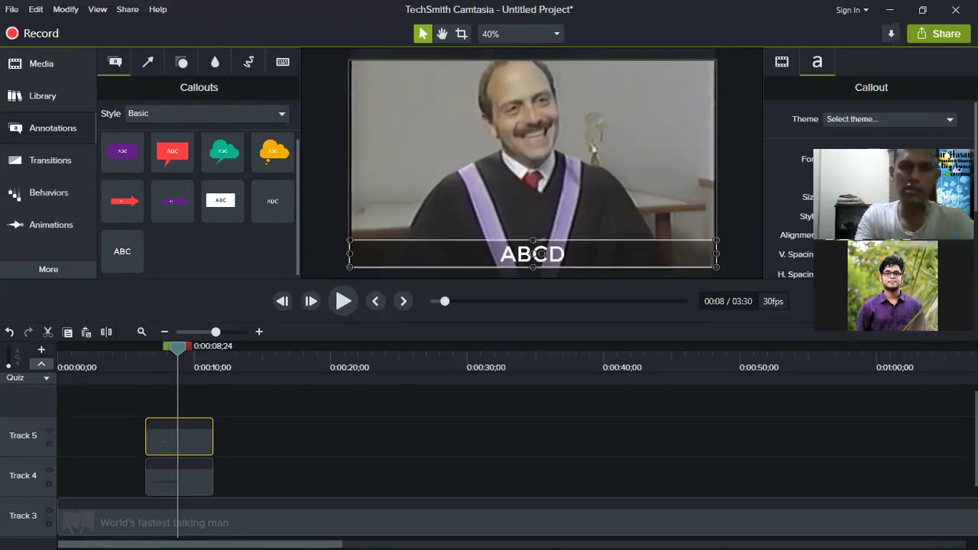
pyautogui.press('BackSpace')
pyautogui.press('BackSpace')
pyautogui.press('BackSpace')
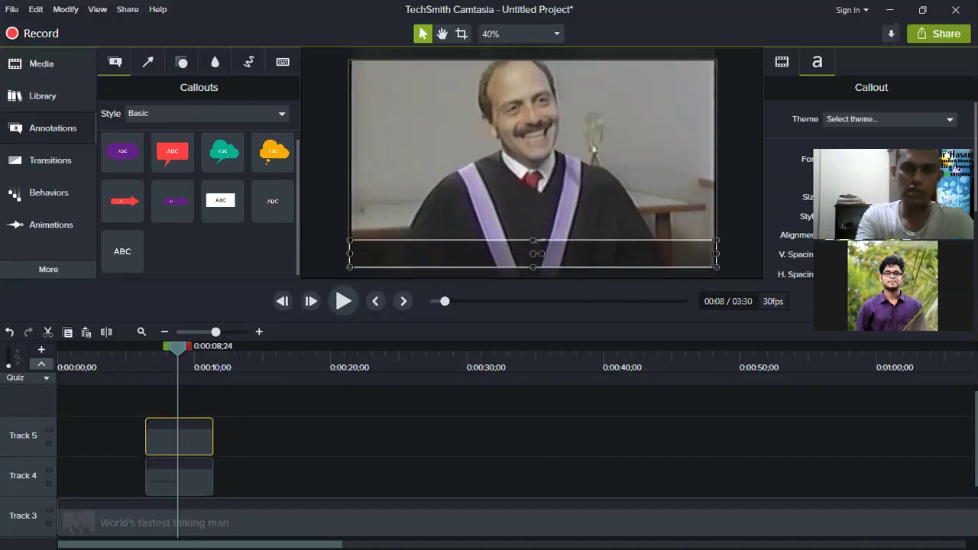
pyautogui.write('Digital Maer')
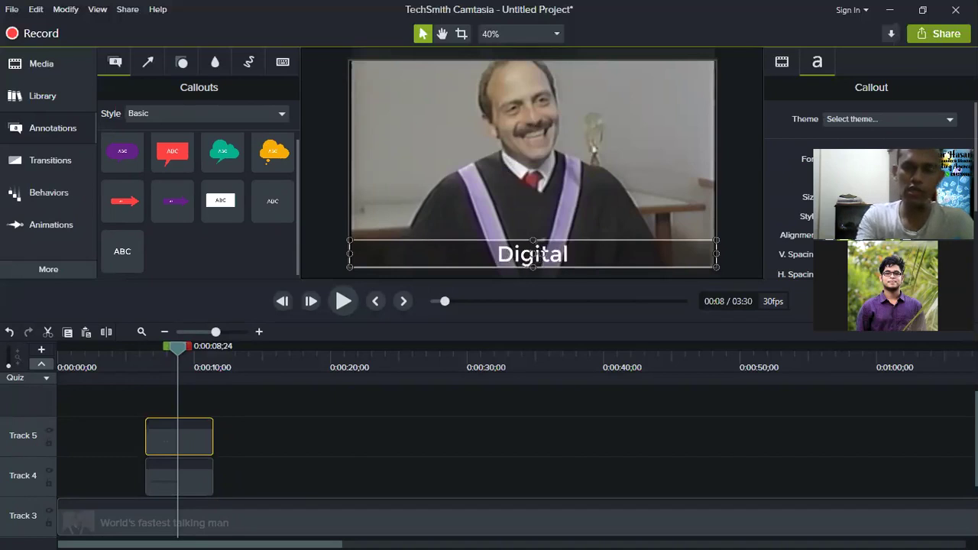
pyautogui.press('BackSpace')
pyautogui.press('BackSpace')
pyautogui.write('rketing Agency')
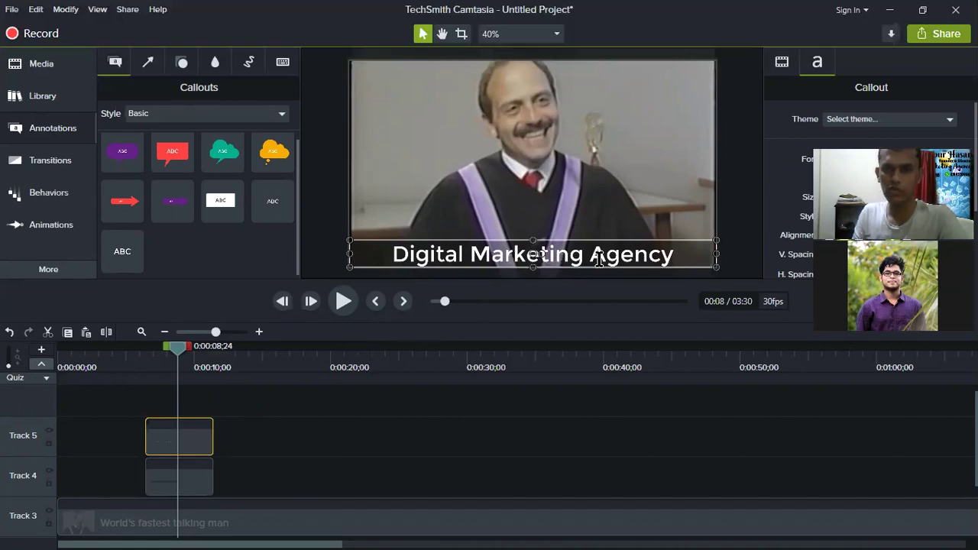
pyautogui.click(641, 196)
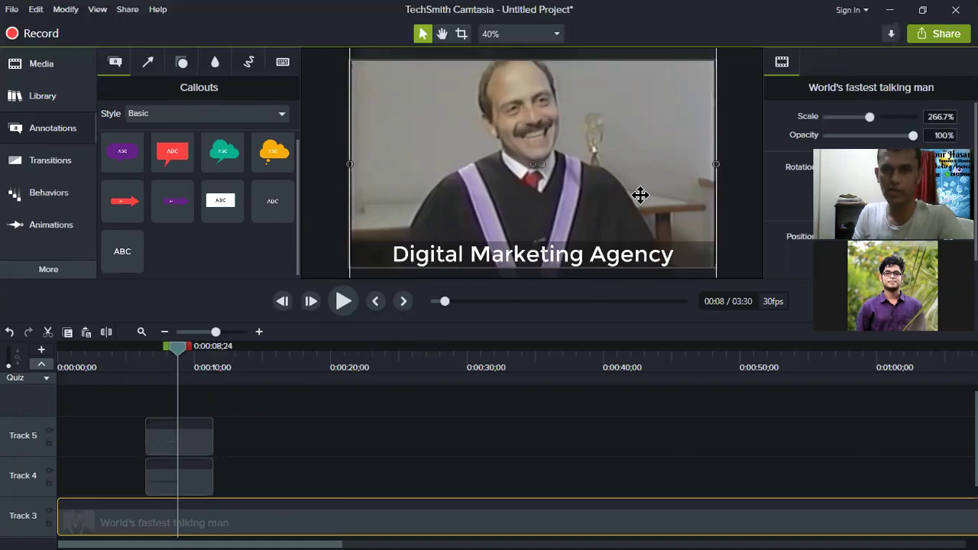
# Move the Digital Marketing Agency callout along the black bar until its text sits just past the video's right edge.
pyautogui.click(197, 441)
pyautogui.moveTo(532, 254); pyautogui.dragTo(802, 261)
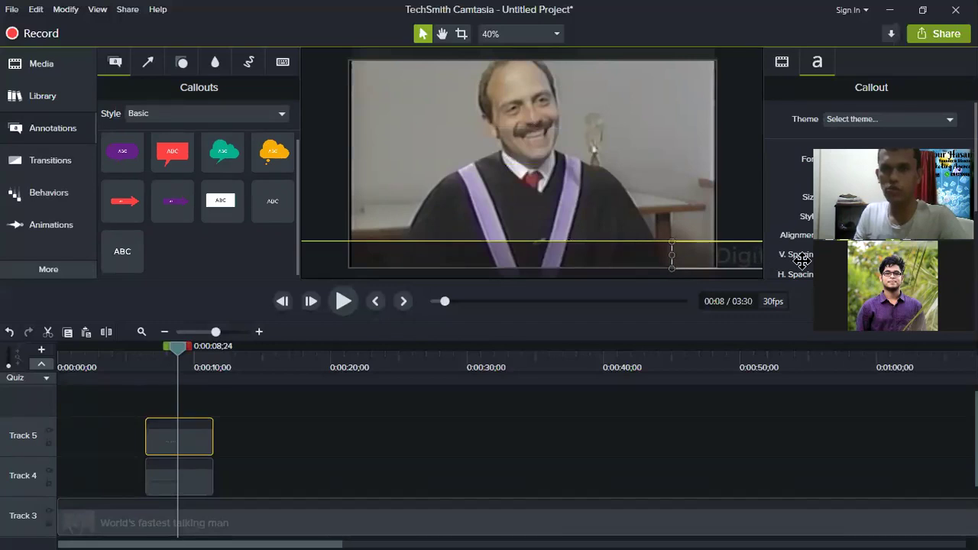
pyautogui.moveTo(501, 242); pyautogui.dragTo(501, 242)
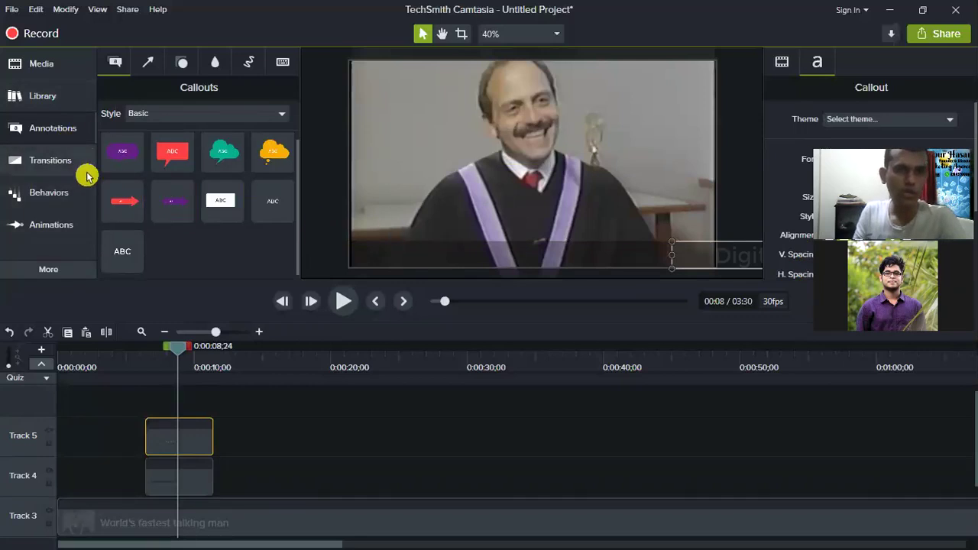
# Add a Custom animation to the text clip on Track 5 and stretch its arrow to end at 0:00:10;23.
pyautogui.click(55, 228)
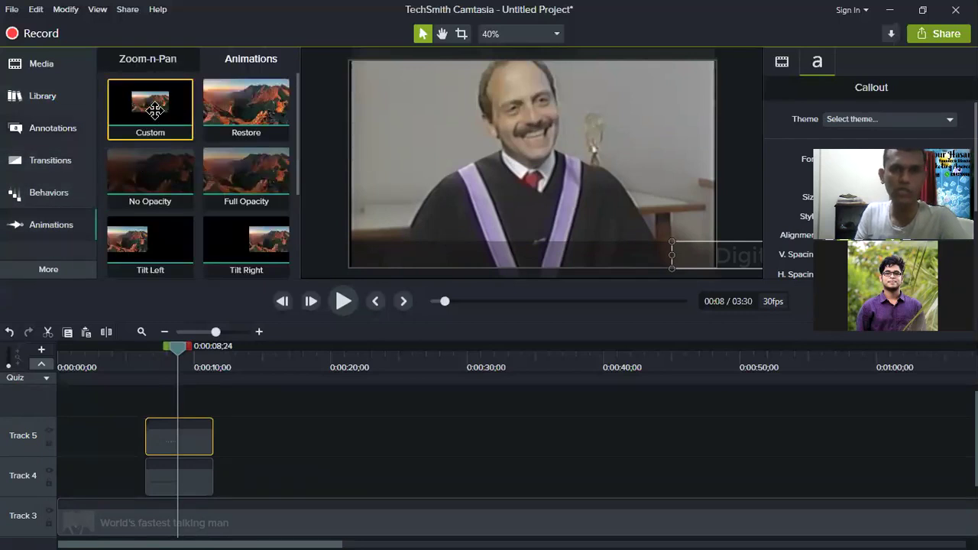
pyautogui.moveTo(156, 139); pyautogui.dragTo(173, 439)
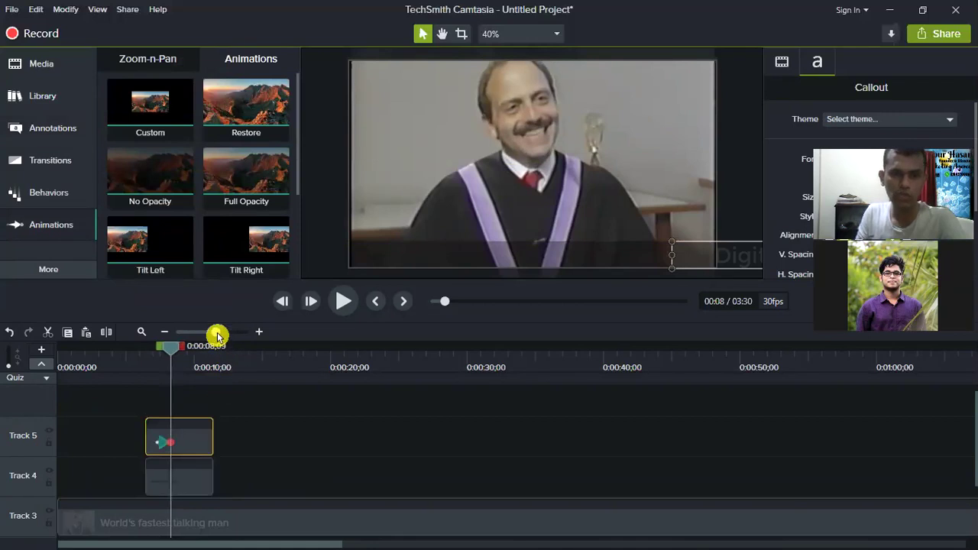
pyautogui.click(257, 335)
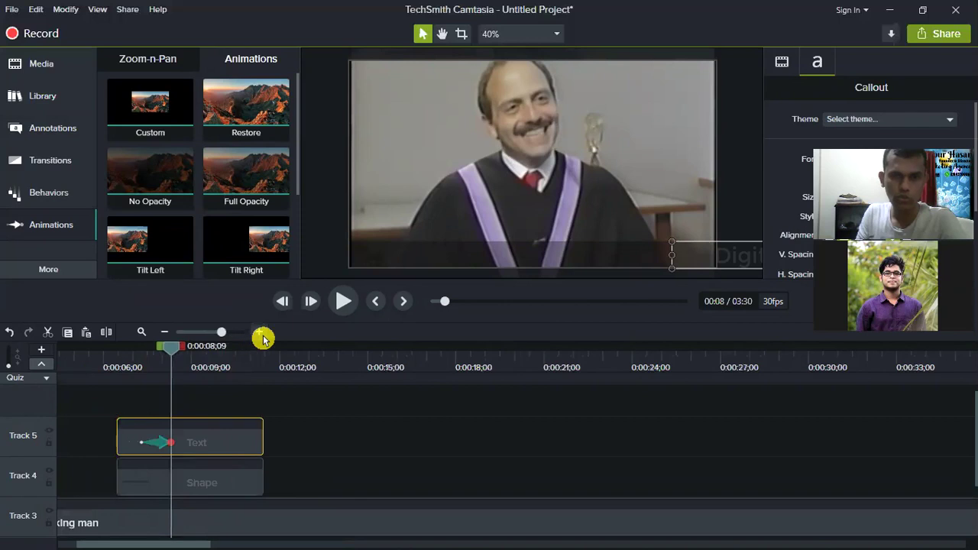
pyautogui.click(261, 334)
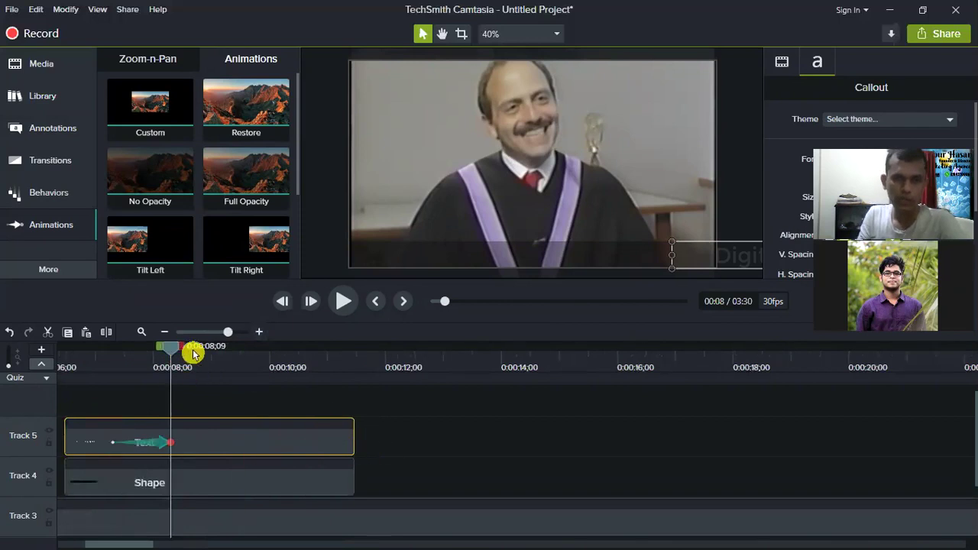
pyautogui.moveTo(194, 354); pyautogui.dragTo(290, 356)
pyautogui.moveTo(174, 442); pyautogui.dragTo(318, 442)
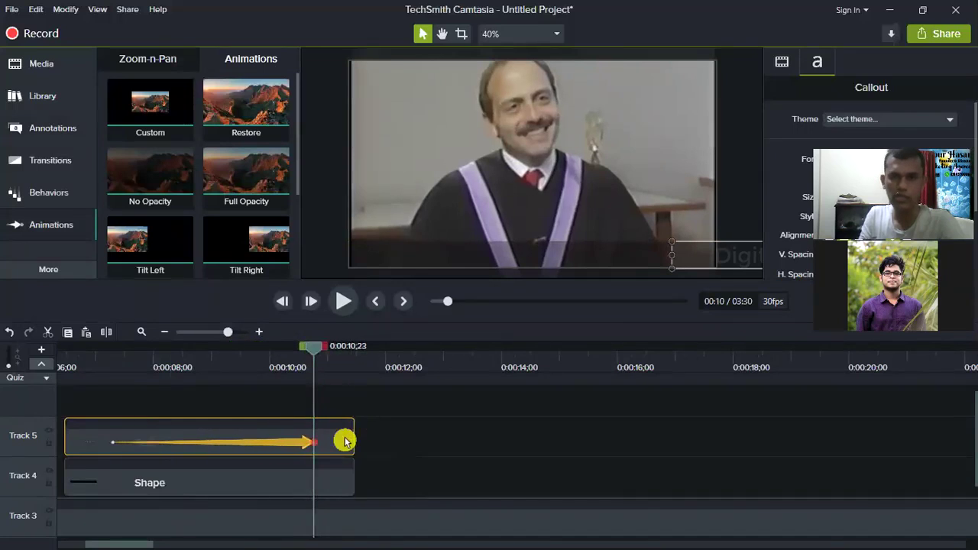
pyautogui.click(342, 440)
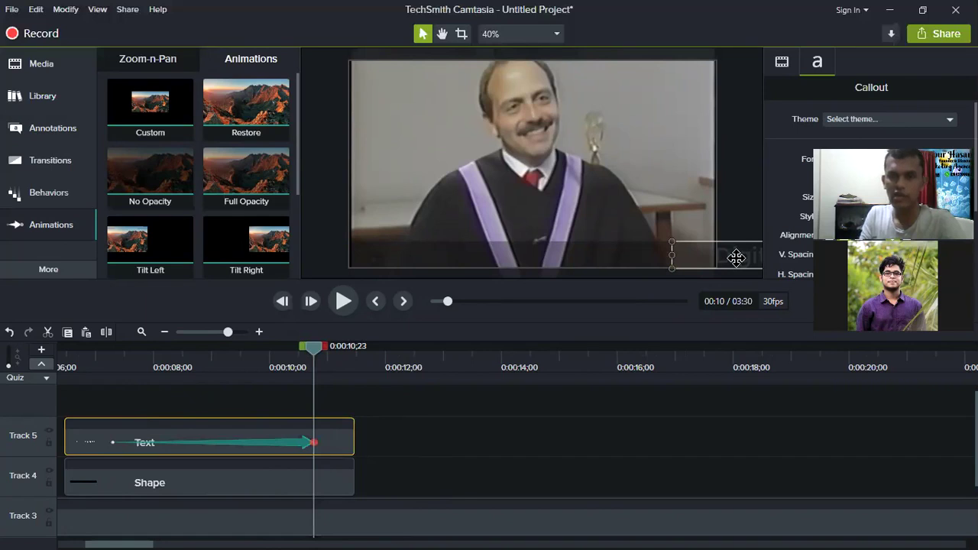
# Move the callout past the video's left edge for the animation's end state and preview the scrolling title from before the clip.
pyautogui.moveTo(736, 257); pyautogui.dragTo(83, 257)
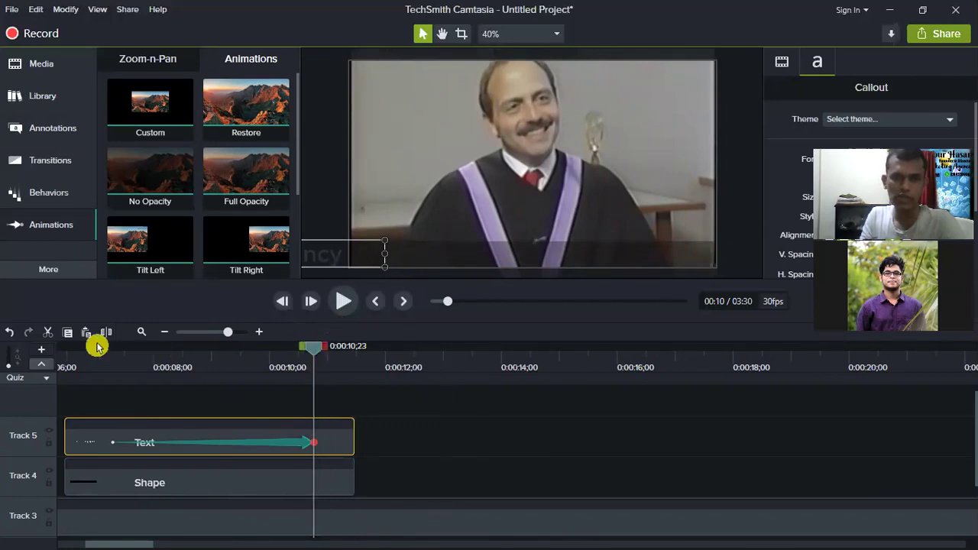
pyautogui.click(90, 365)
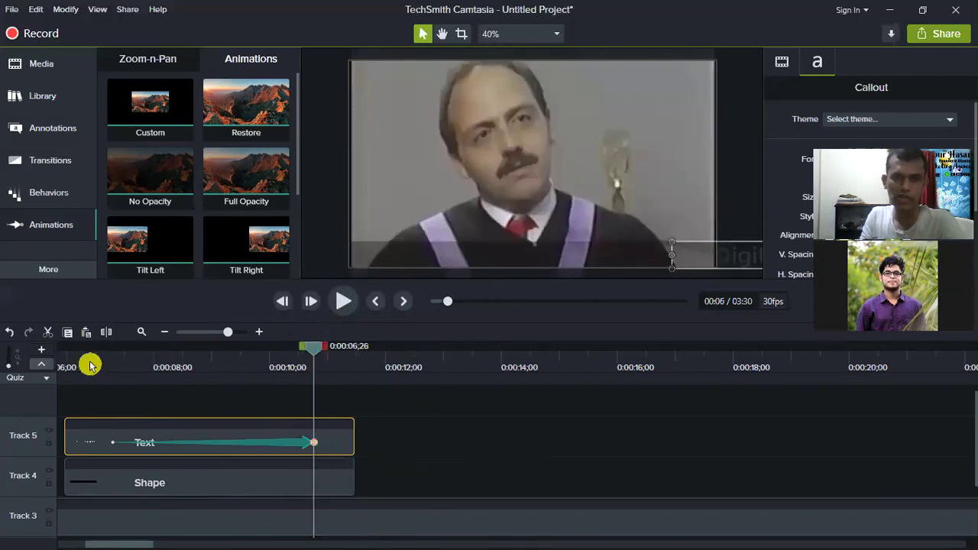
pyautogui.moveTo(90, 355); pyautogui.dragTo(22, 343)
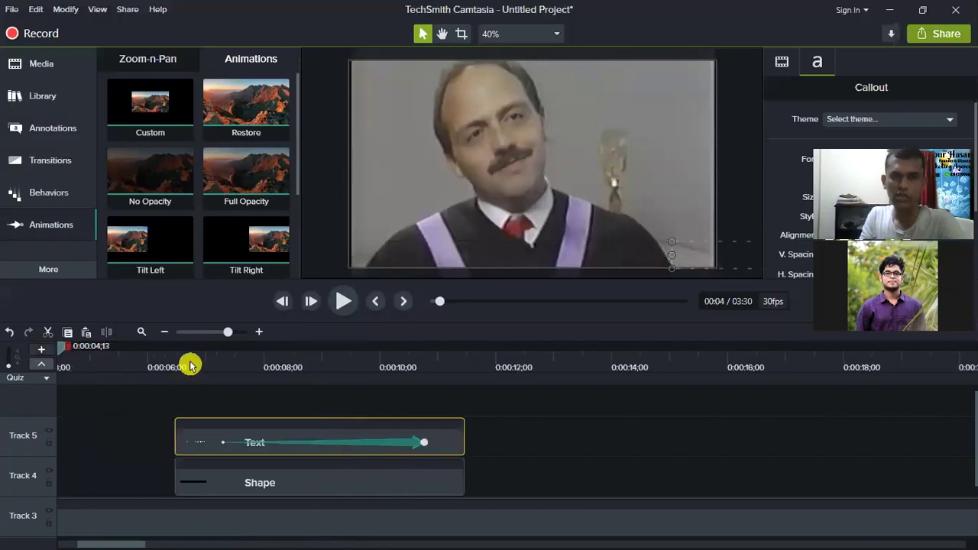
pyautogui.moveTo(68, 349); pyautogui.dragTo(137, 347)
pyautogui.click(343, 302)
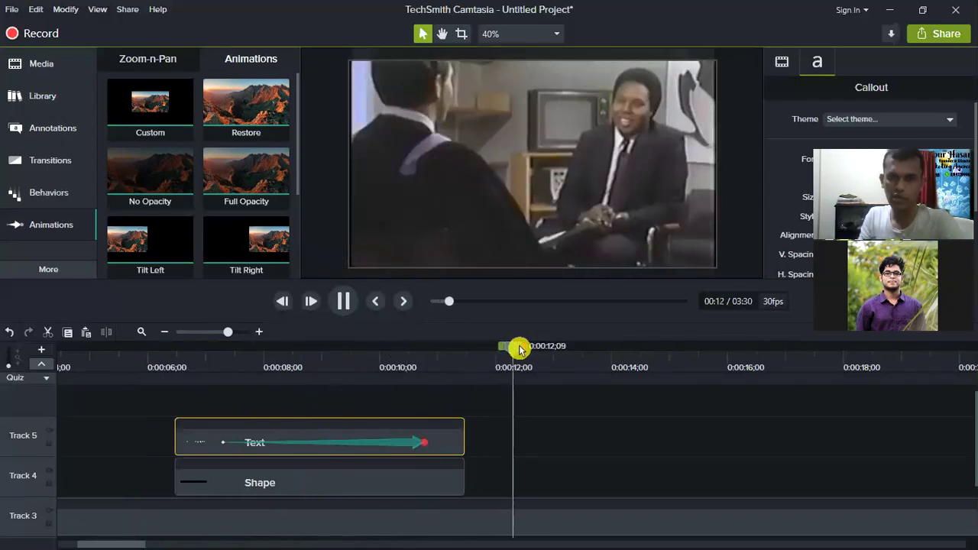
pyautogui.click(343, 301)
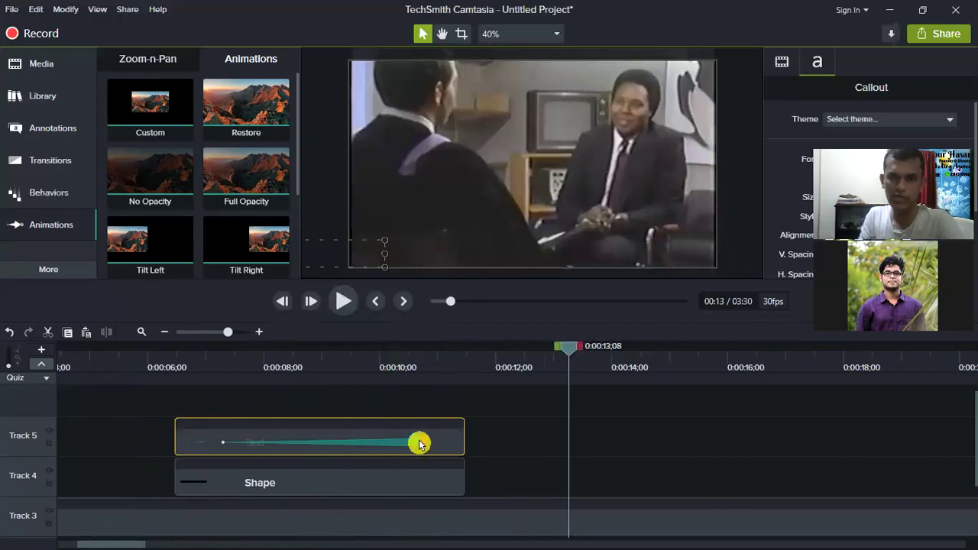
# Shorten the text animation on Track 5 to end between 9 and 10 seconds and preview the faster scroll.
pyautogui.moveTo(424, 441); pyautogui.dragTo(359, 447)
pyautogui.click(359, 357)
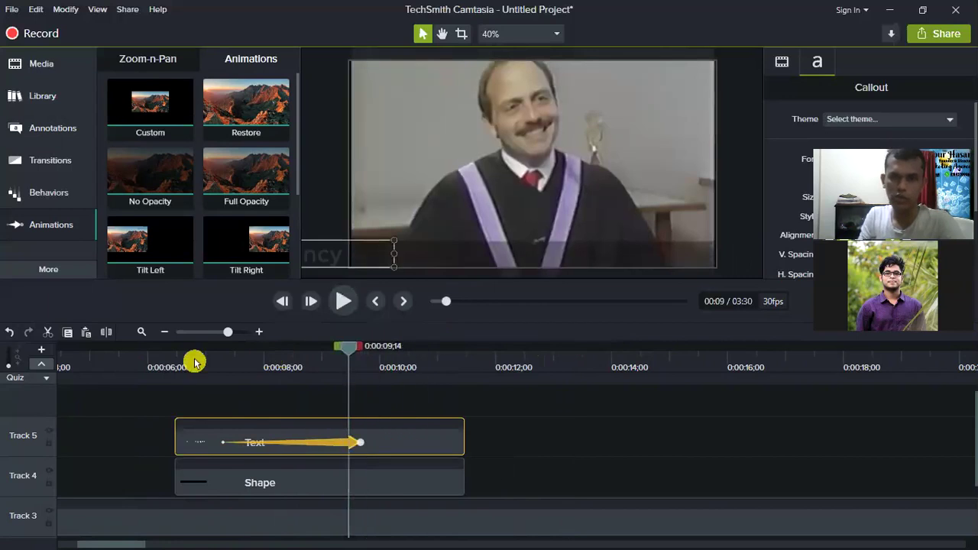
pyautogui.click(155, 365)
pyautogui.click(342, 302)
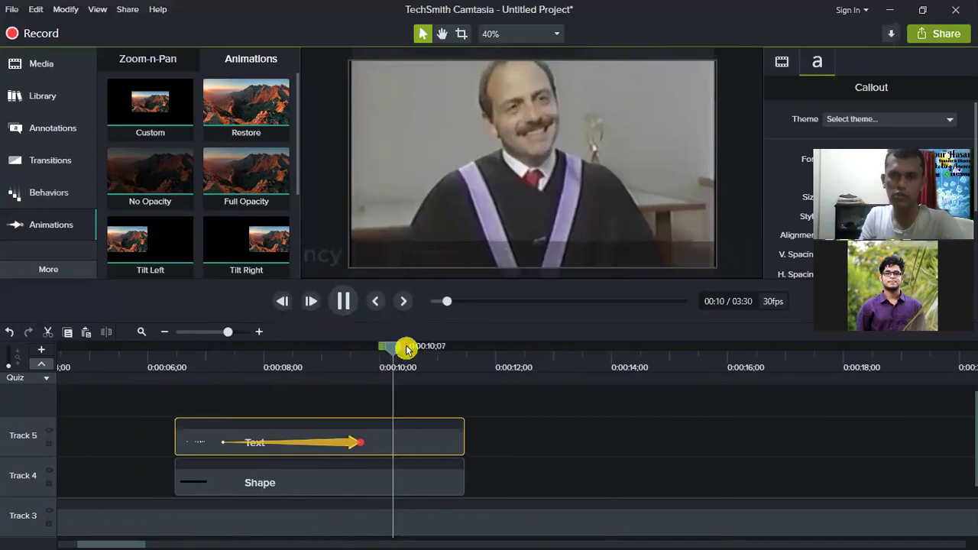
pyautogui.moveTo(426, 350); pyautogui.dragTo(150, 351)
# Extend the text animation's arrow to the end of its Track 5 clip and preview the slower scroll from 0:00:05;27.
pyautogui.moveTo(208, 334); pyautogui.dragTo(201, 335)
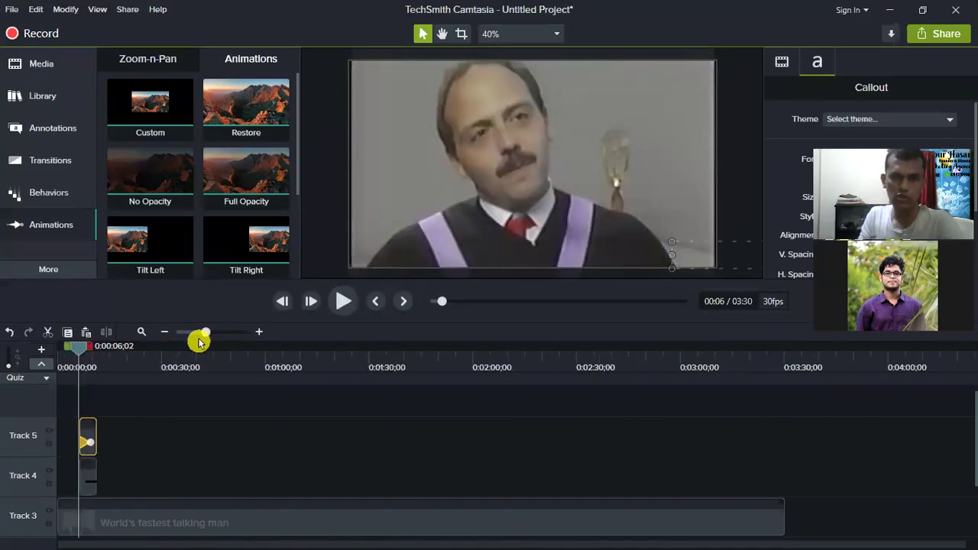
pyautogui.click(257, 332)
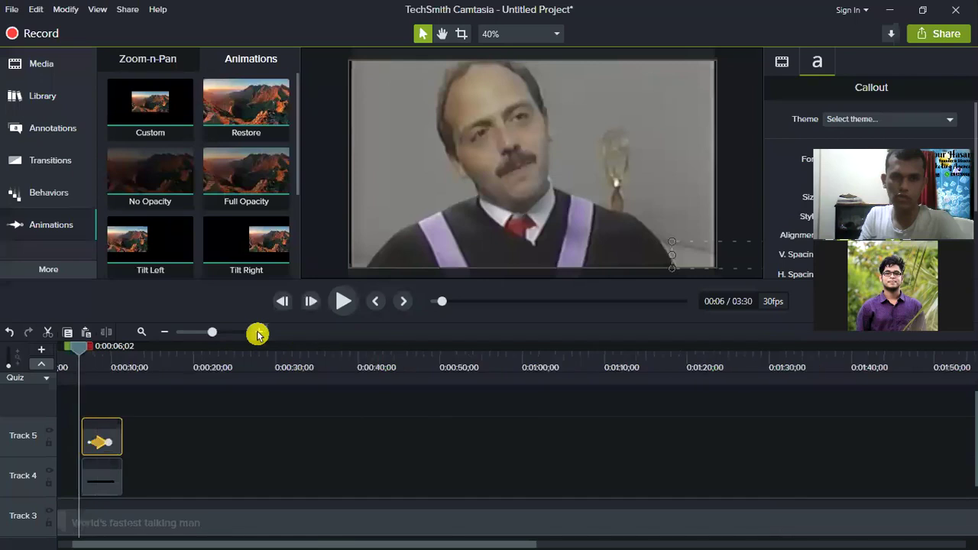
pyautogui.click(258, 333)
pyautogui.click(257, 333)
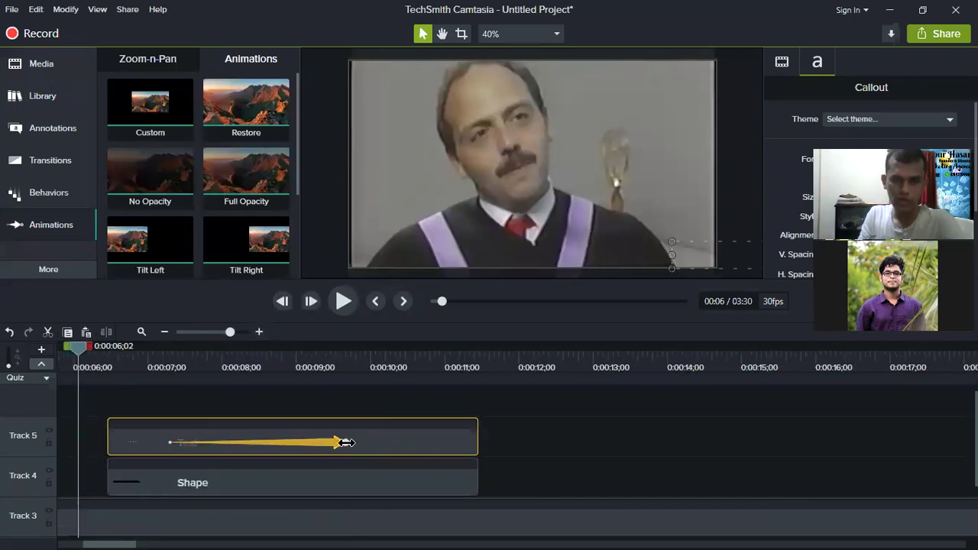
pyautogui.moveTo(350, 443); pyautogui.dragTo(475, 444)
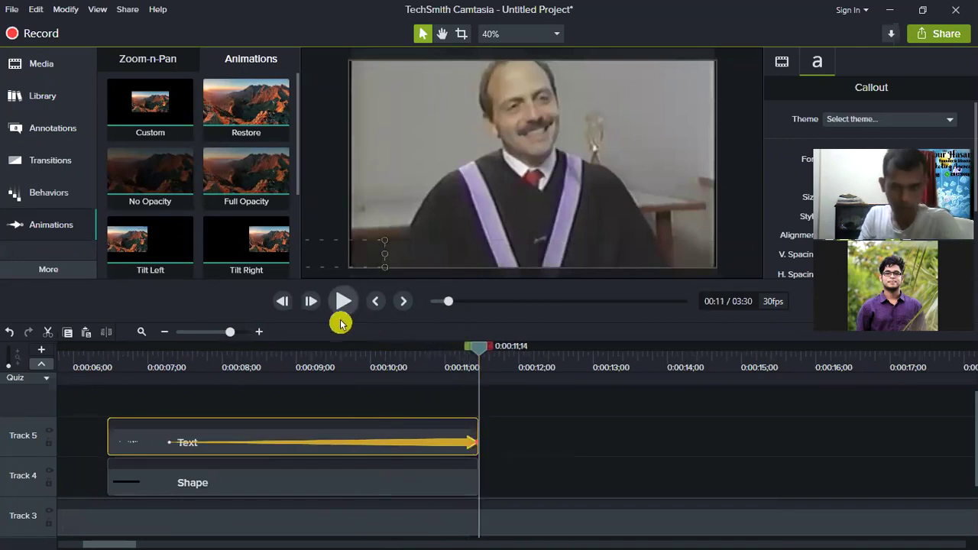
pyautogui.moveTo(481, 348); pyautogui.dragTo(470, 349)
pyautogui.moveTo(314, 351); pyautogui.dragTo(62, 365)
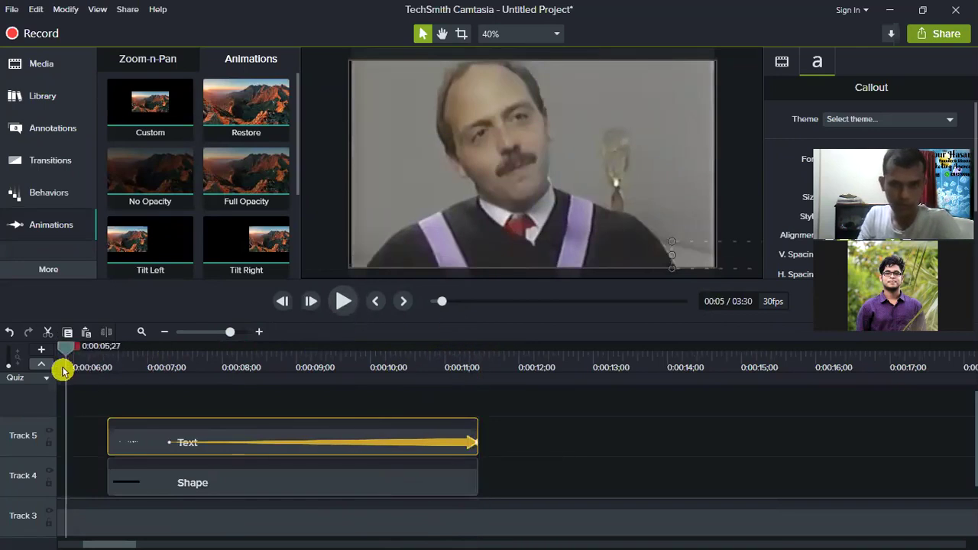
pyautogui.click(345, 304)
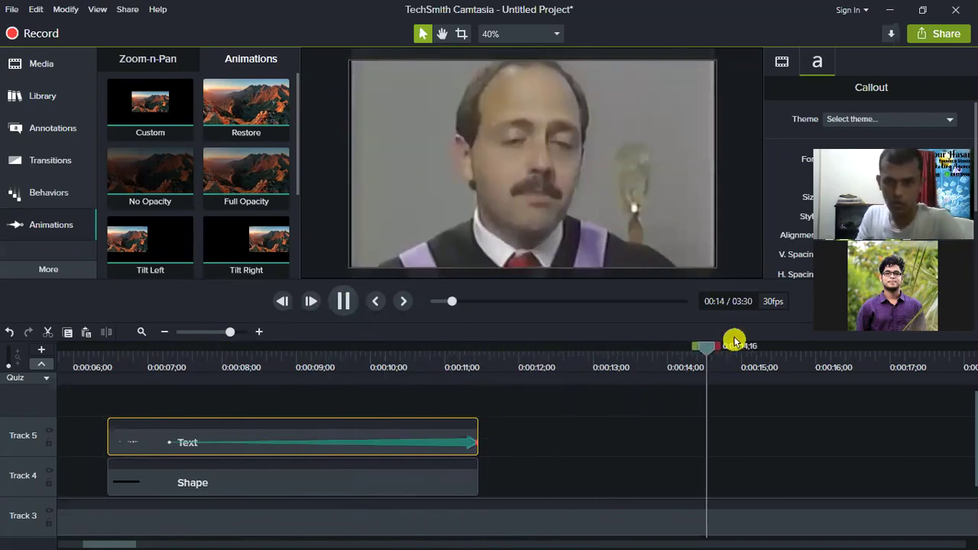
pyautogui.moveTo(594, 351); pyautogui.dragTo(178, 359)
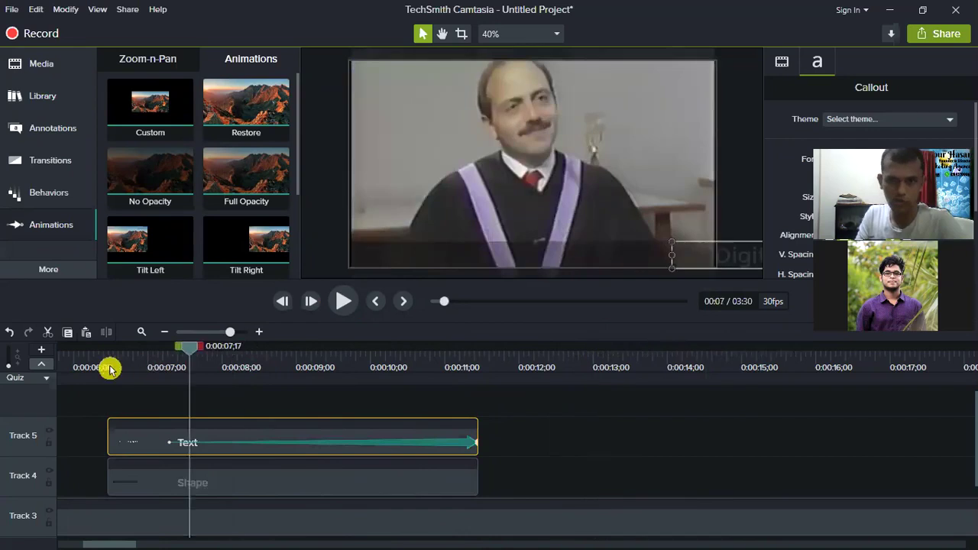
pyautogui.rightClick(341, 444)
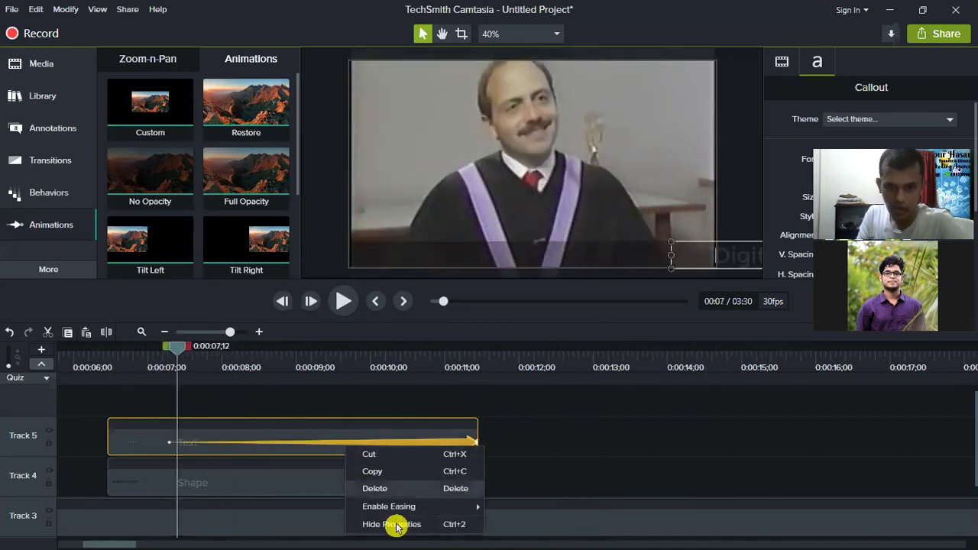
pyautogui.click(657, 452)
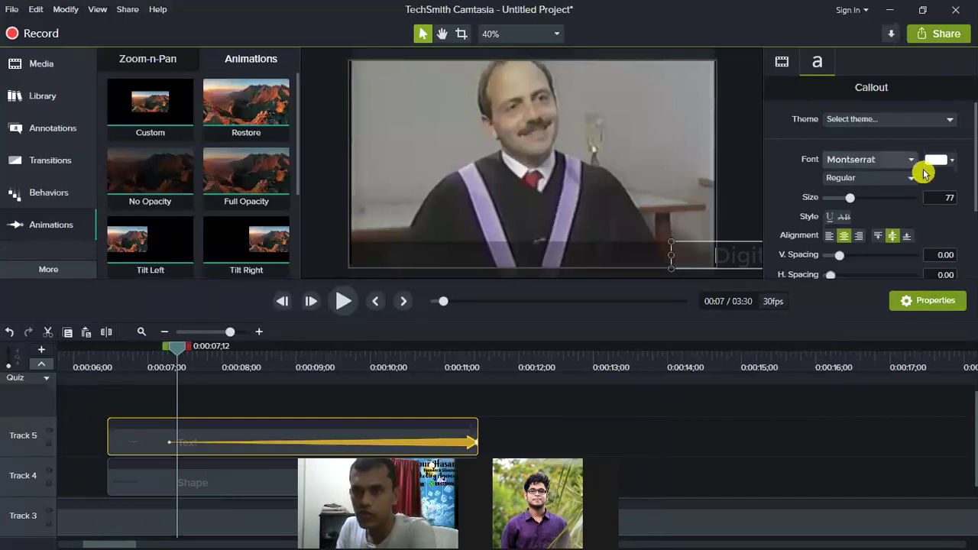
pyautogui.scroll(-1, 929, 218)
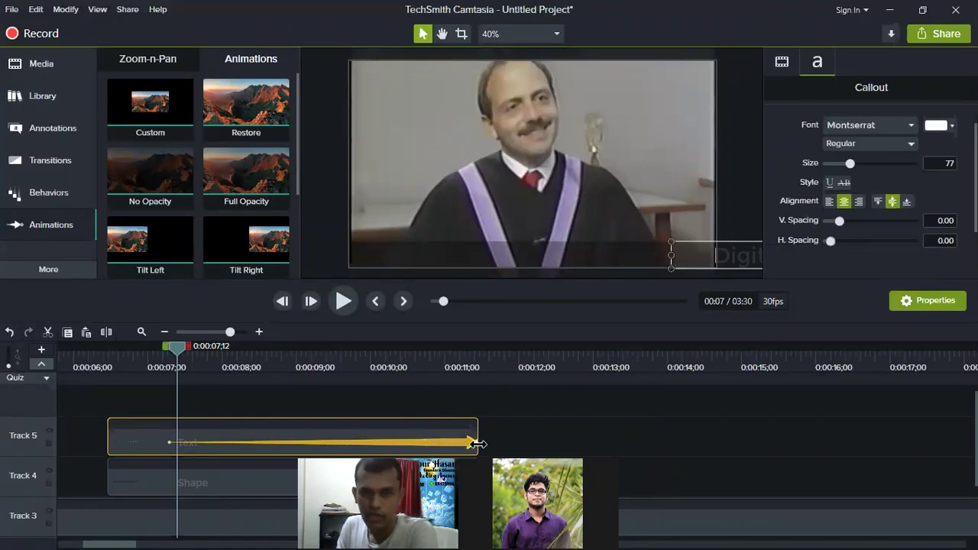
# Trim the text clip on Track 5 to end just after 0:00:08;00 and place the playhead at 0:00:06;10.
pyautogui.moveTo(465, 444); pyautogui.dragTo(231, 454)
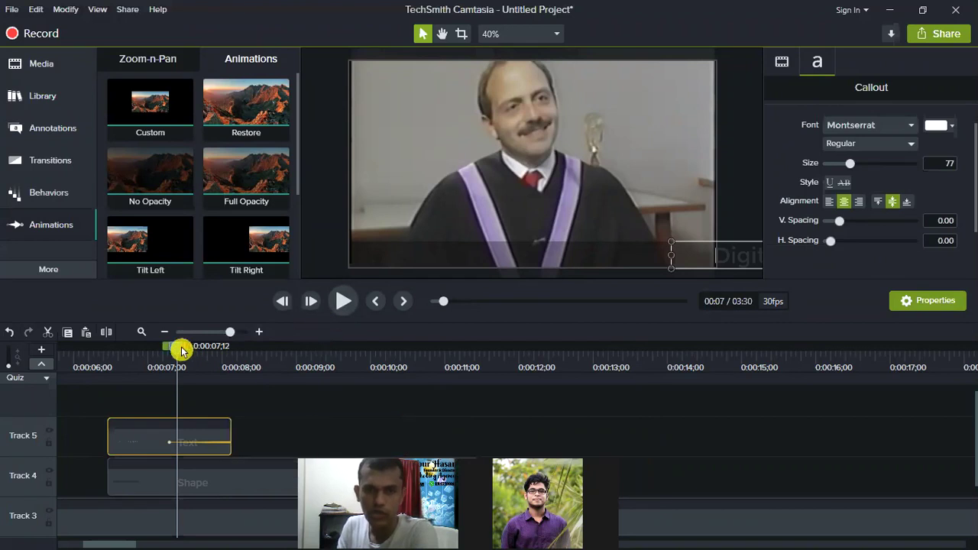
pyautogui.moveTo(67, 359); pyautogui.dragTo(97, 366)
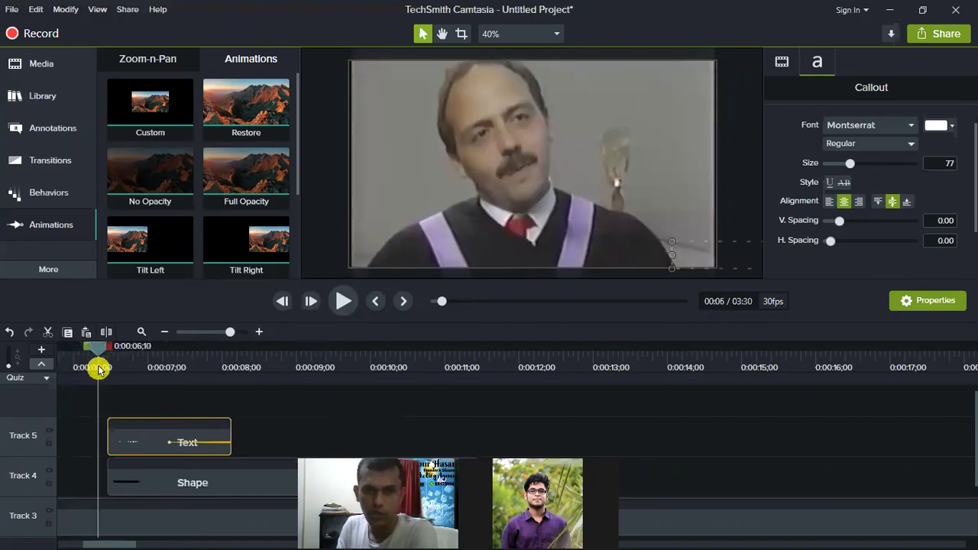
# Preview the trimmed title, extend the Text clip on Track 5 to about 0:00:11;00, and return the playhead to before the clip.
pyautogui.click(341, 309)
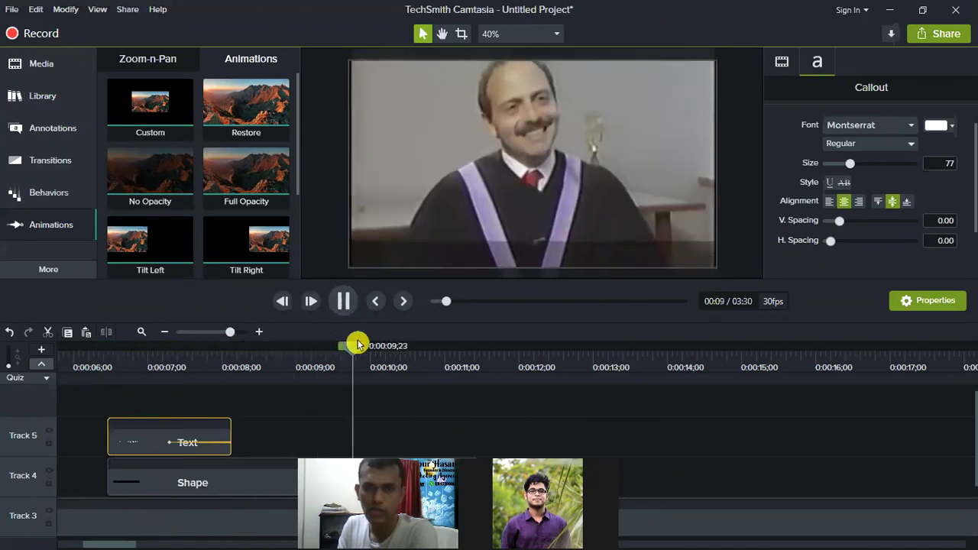
pyautogui.click(346, 310)
pyautogui.moveTo(321, 432); pyautogui.dragTo(452, 413)
pyautogui.click(96, 358)
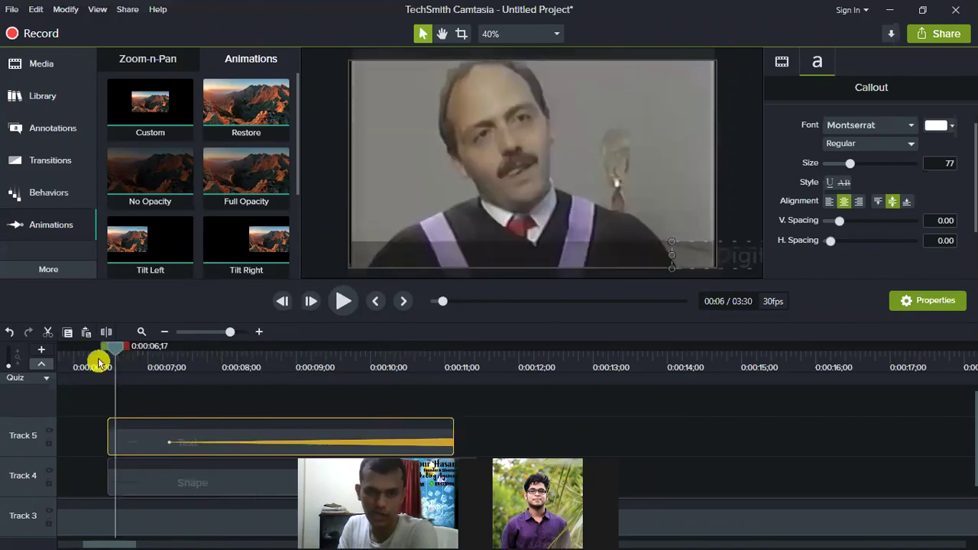
# Extend the Shape clip on Track 4 and the Text clip on Track 5 to end together just after 0:00:15;00.
pyautogui.scroll(-1, 578, 394)
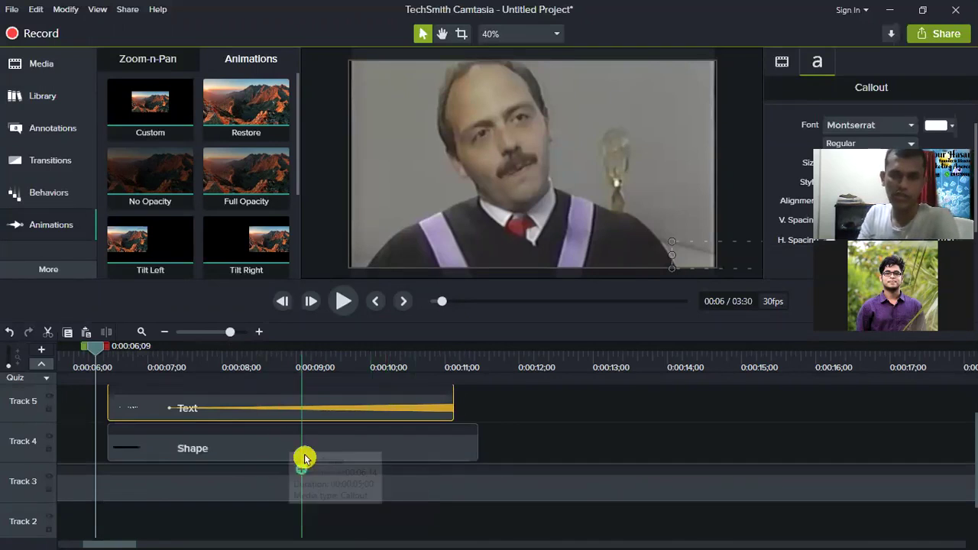
pyautogui.scroll(1, 547, 469)
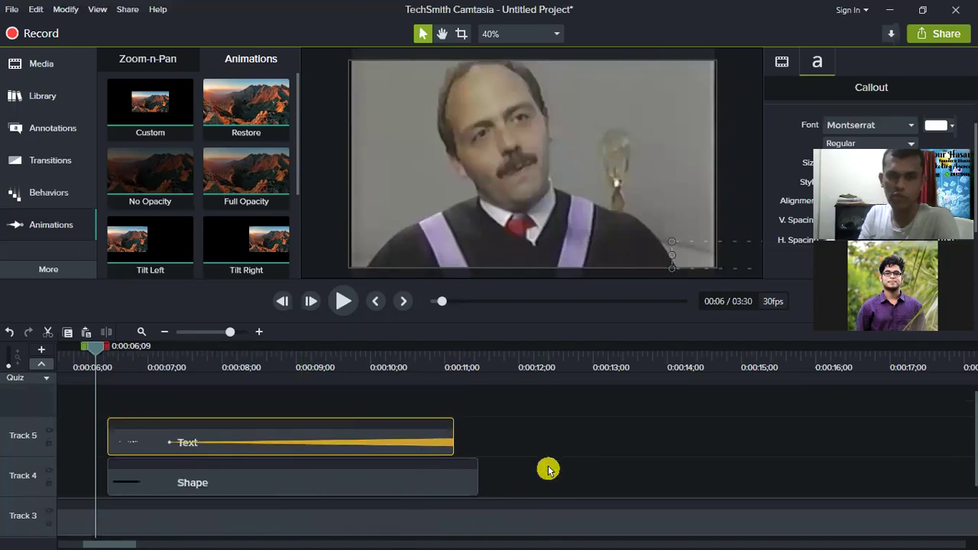
pyautogui.click(483, 483)
pyautogui.moveTo(478, 478); pyautogui.dragTo(763, 471)
pyautogui.click(453, 445)
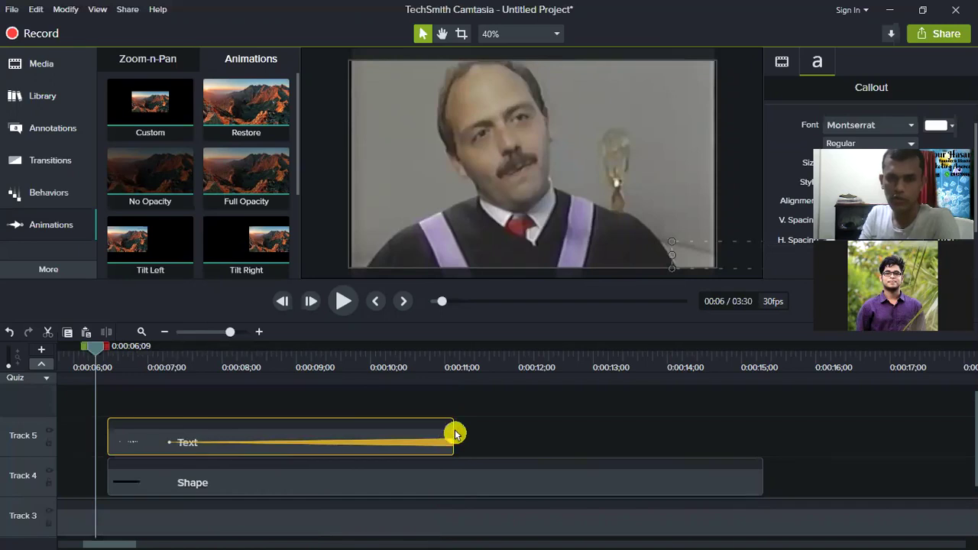
pyautogui.moveTo(493, 433); pyautogui.dragTo(762, 441)
# Shorten the text animation on Track 5 to end at about 0:00:07;21 and preview the fast scroll from before the clip.
pyautogui.moveTo(480, 442); pyautogui.dragTo(203, 454)
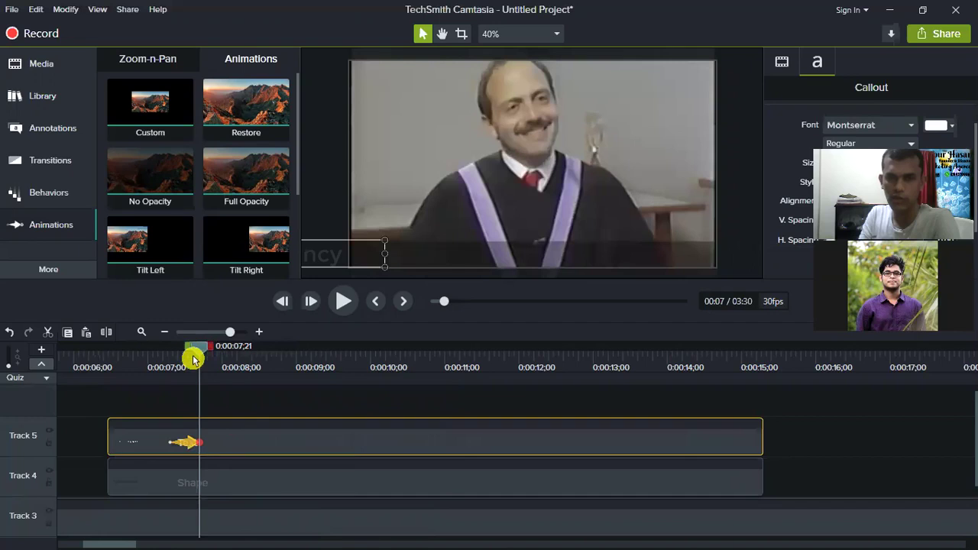
pyautogui.click(100, 359)
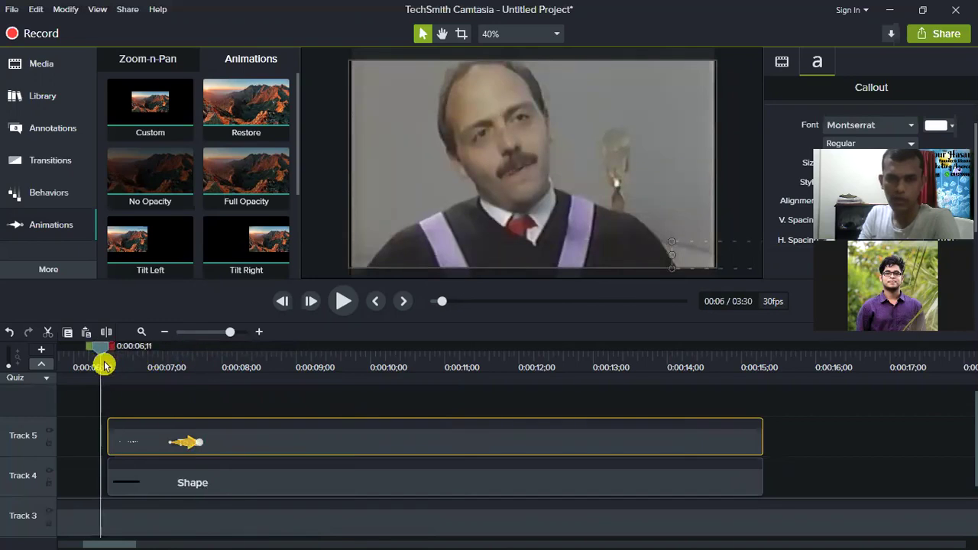
pyautogui.click(344, 303)
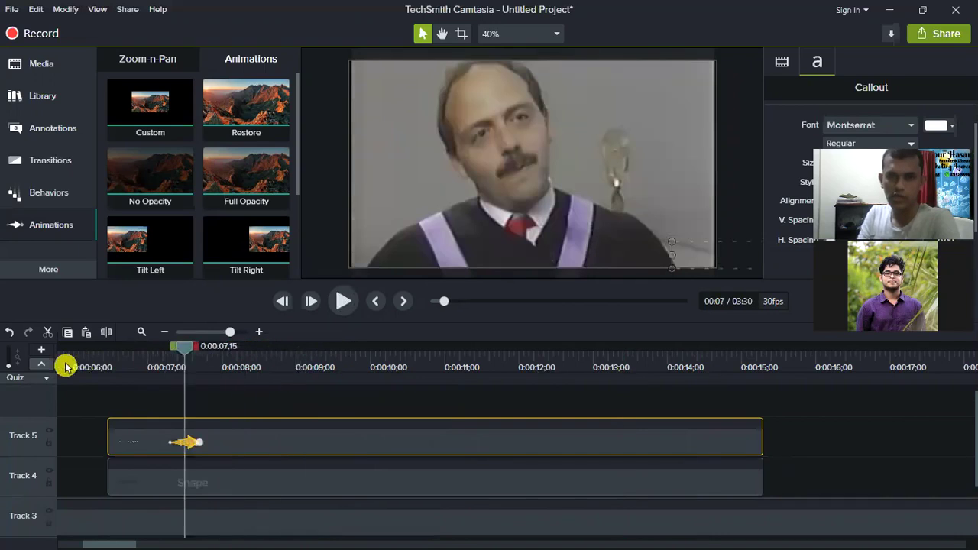
pyautogui.click(66, 367)
# Extend the text animation on Track 5 to end at about 0:00:14;23 and preview the slow scroll.
pyautogui.moveTo(200, 444); pyautogui.dragTo(723, 454)
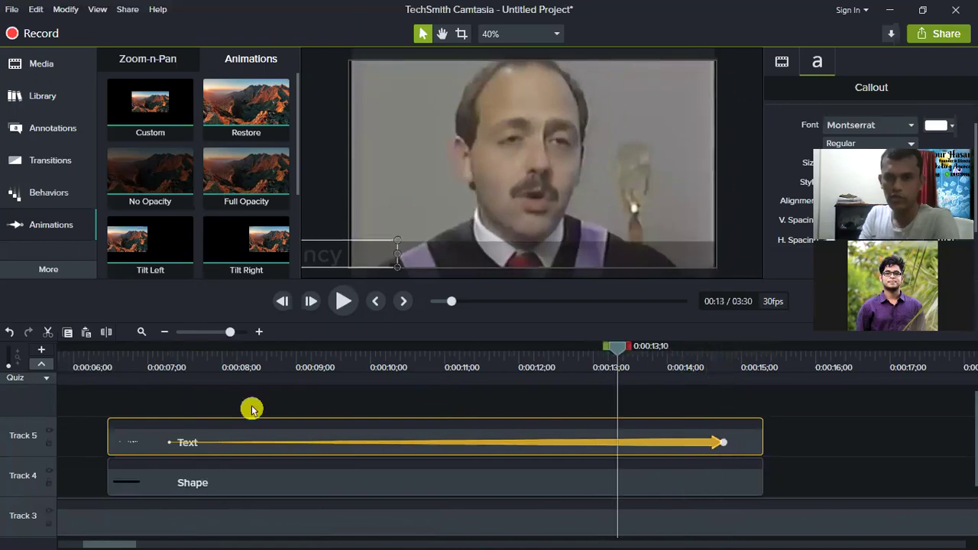
pyautogui.click(82, 405)
pyautogui.click(344, 304)
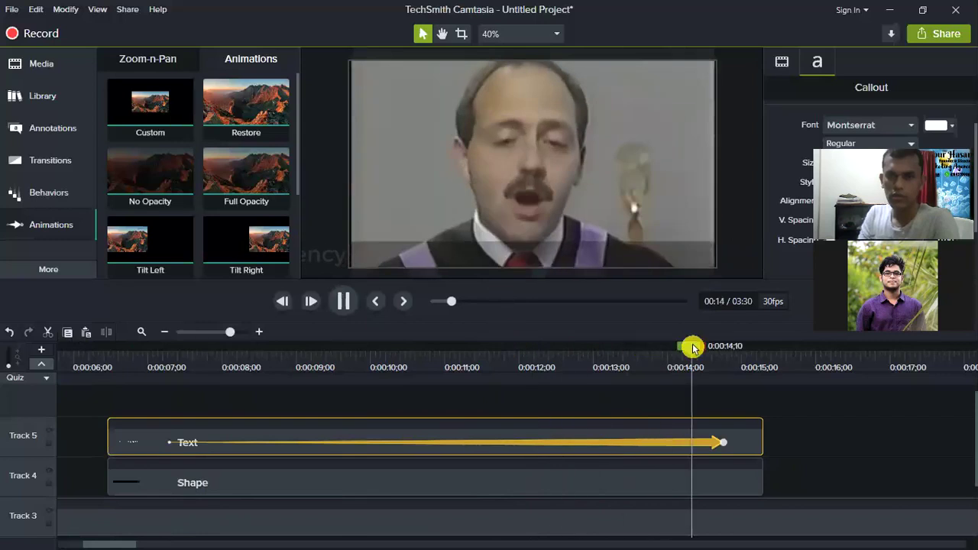
pyautogui.click(740, 349)
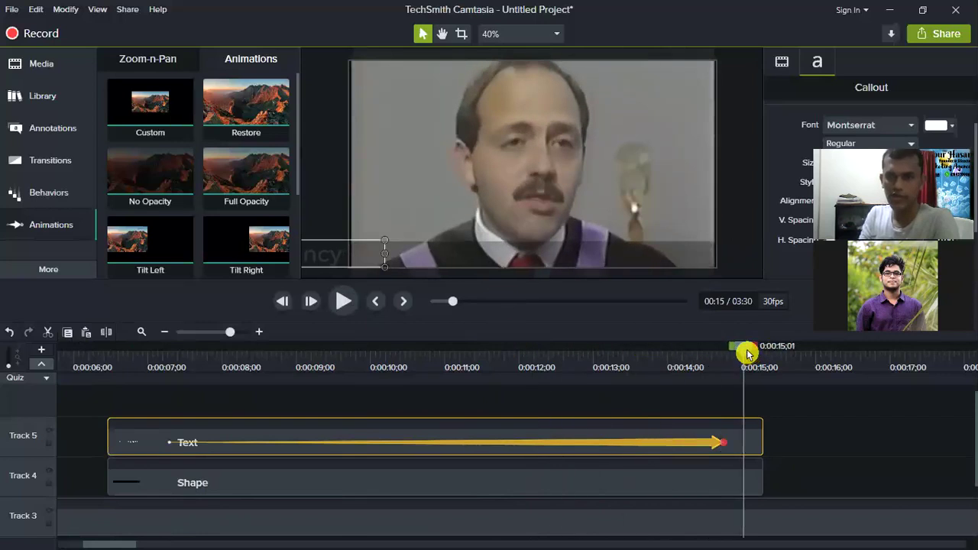
pyautogui.click(666, 358)
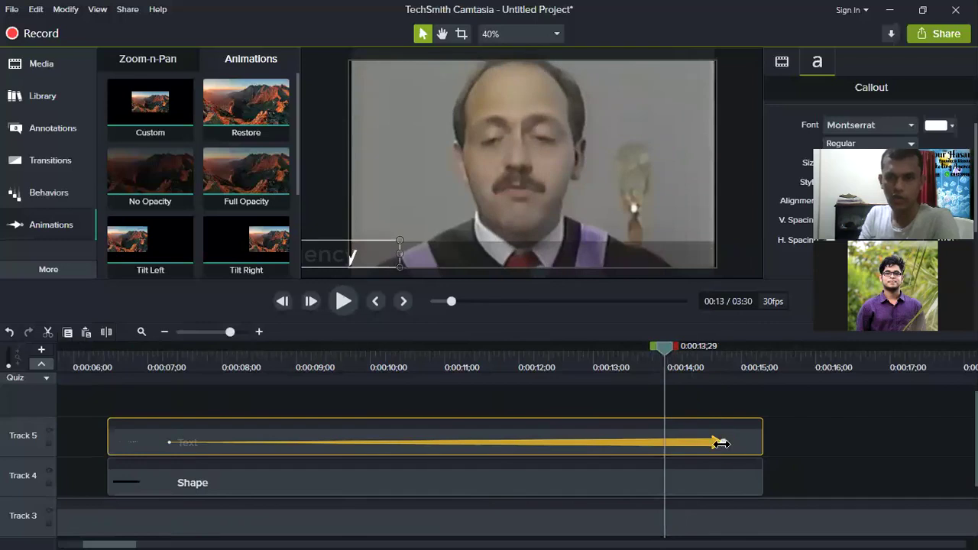
# Shorten the text animation to end at about 0:00:08;19 and chain four more Custom animations behind it, up to about 0:00:12;19.
pyautogui.moveTo(718, 443); pyautogui.dragTo(306, 452)
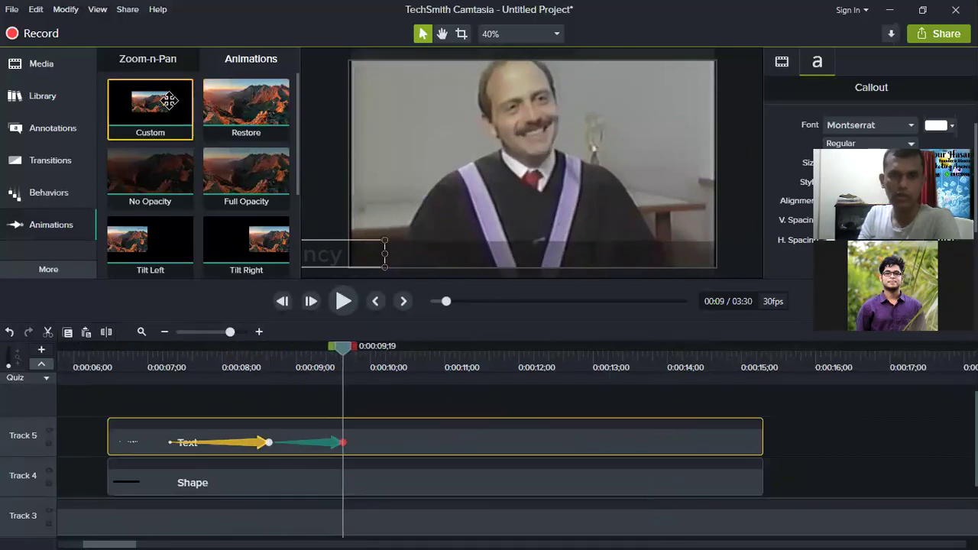
pyautogui.moveTo(345, 338); pyautogui.dragTo(378, 442)
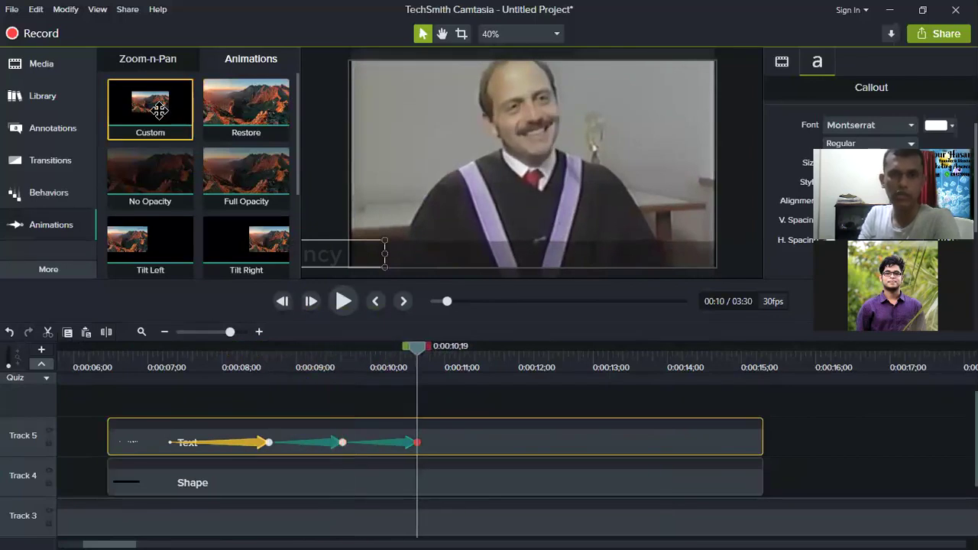
pyautogui.moveTo(457, 403); pyautogui.dragTo(465, 437)
pyautogui.moveTo(163, 106); pyautogui.dragTo(520, 439)
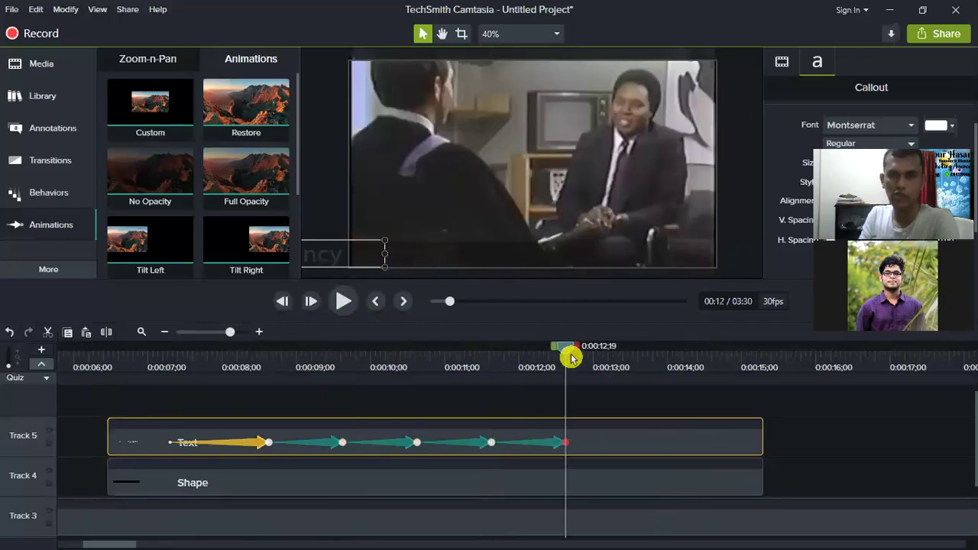
# Preview the title with its chained animations from before the clip and return the playhead to 0:00:06;05.
pyautogui.click(382, 367)
pyautogui.click(87, 372)
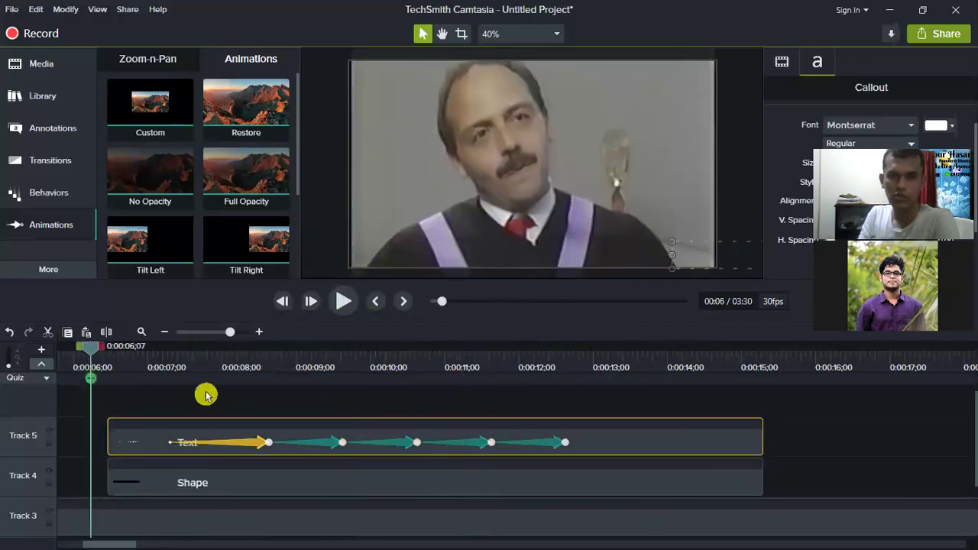
pyautogui.click(353, 311)
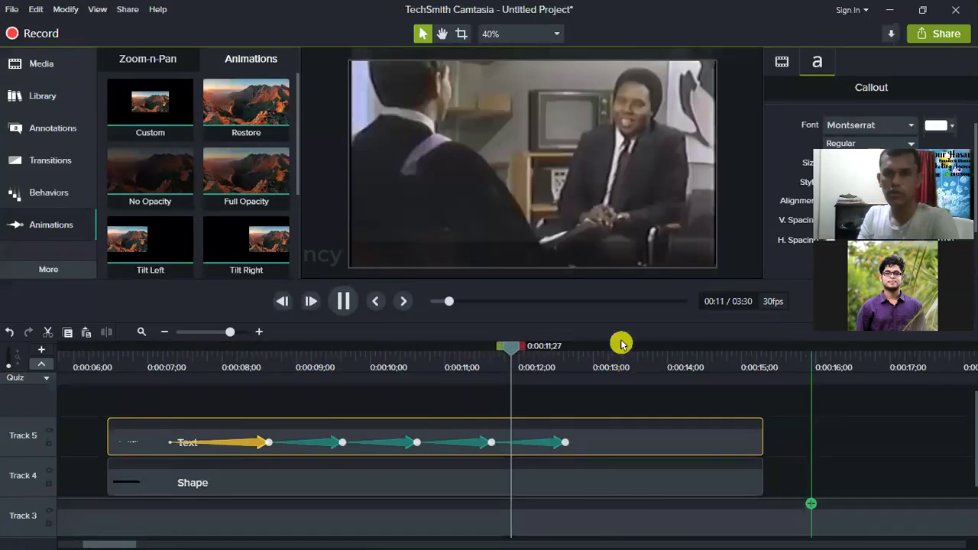
pyautogui.click(704, 354)
pyautogui.moveTo(447, 364); pyautogui.dragTo(86, 384)
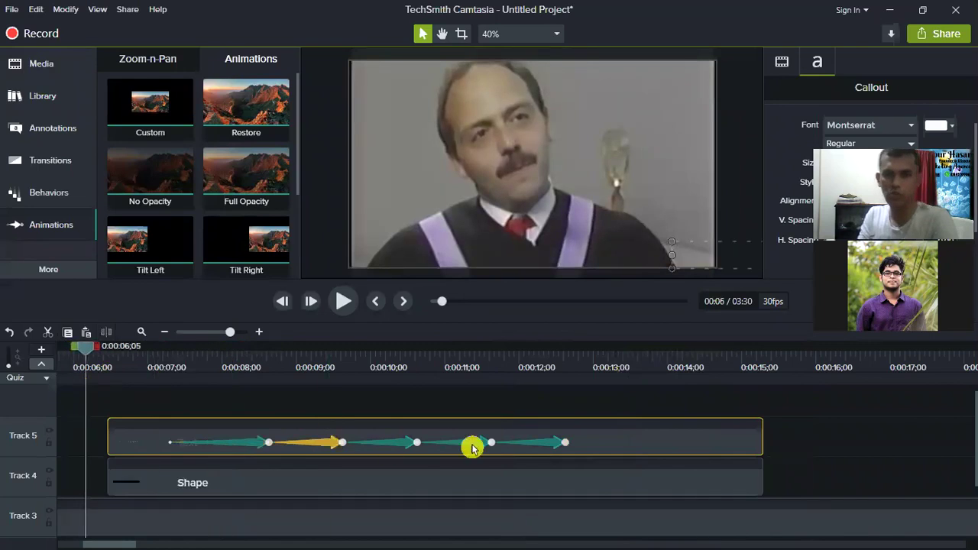
# Delete the four extra Custom animations from the Text clip on Track 5, keeping only the first one.
pyautogui.click(505, 444)
pyautogui.click(396, 446)
pyautogui.press('Delete')
pyautogui.click(448, 448)
pyautogui.press('Delete')
pyautogui.click(544, 447)
pyautogui.press('Delete')
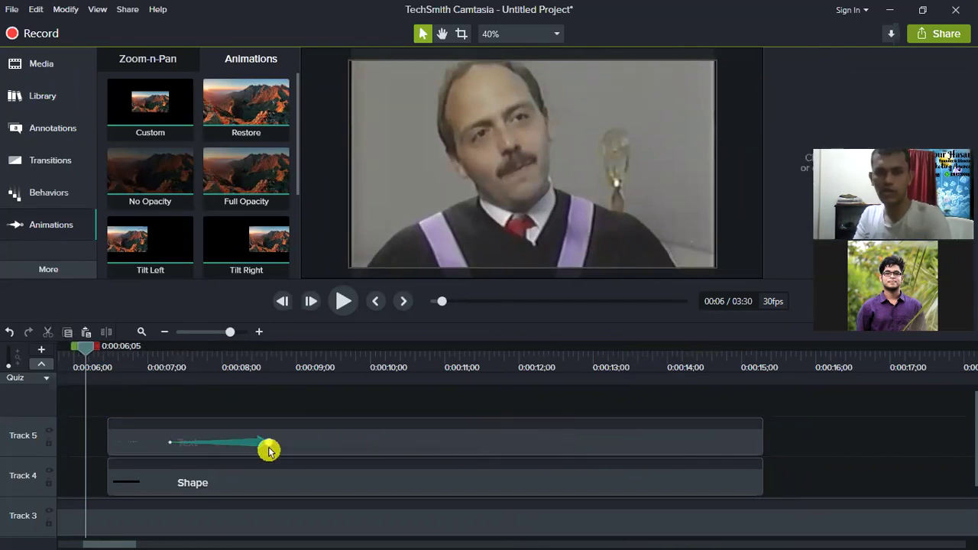
# Extend the remaining text animation to end at about 0:00:12;03 and preview the scroll from 0:00:06;12.
pyautogui.moveTo(269, 442); pyautogui.dragTo(526, 442)
pyautogui.moveTo(428, 356); pyautogui.dragTo(100, 400)
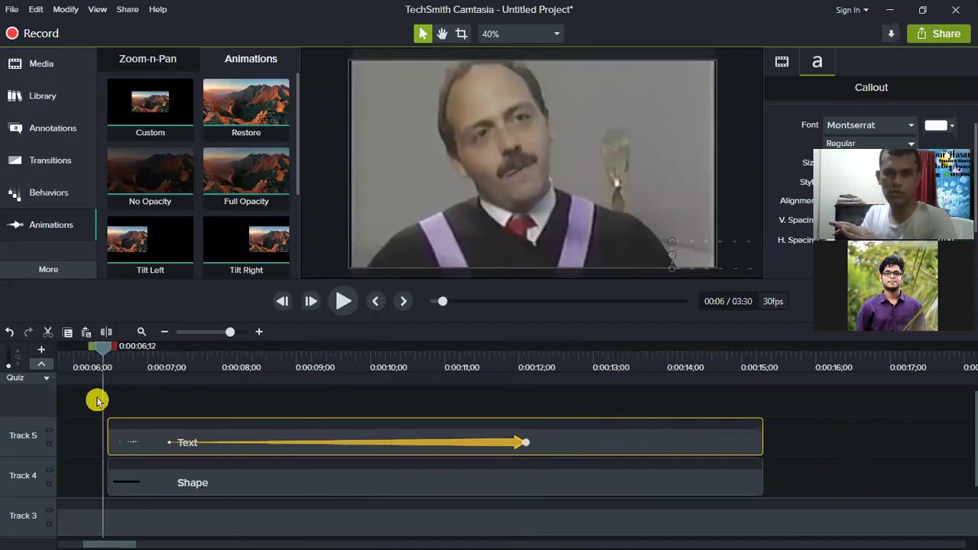
pyautogui.click(344, 302)
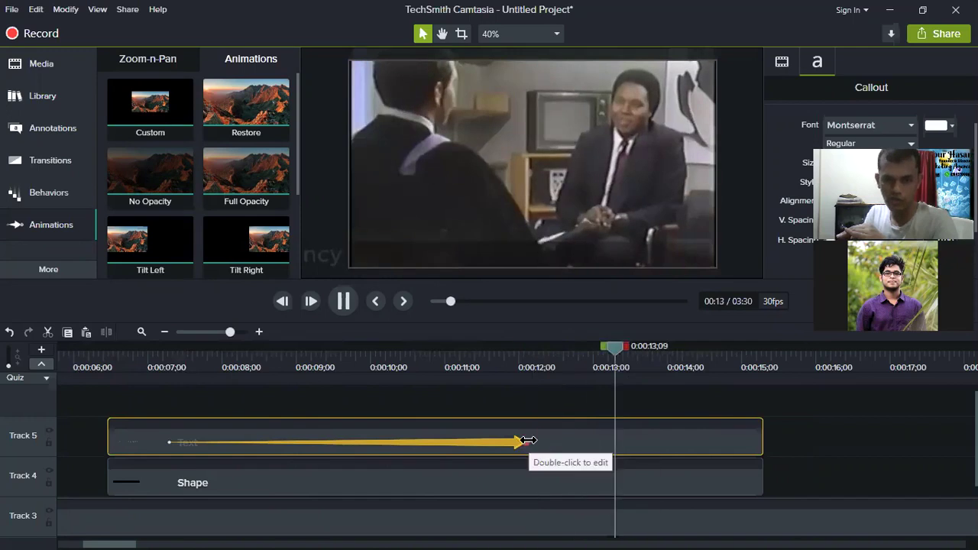
# Extend the text animation's arrow almost to the end of the Track 5 clip and preview the scroll from before the clip.
pyautogui.moveTo(526, 442); pyautogui.dragTo(562, 443)
pyautogui.moveTo(702, 439); pyautogui.dragTo(747, 440)
pyautogui.click(749, 353)
pyautogui.moveTo(327, 388); pyautogui.dragTo(97, 408)
pyautogui.click(349, 301)
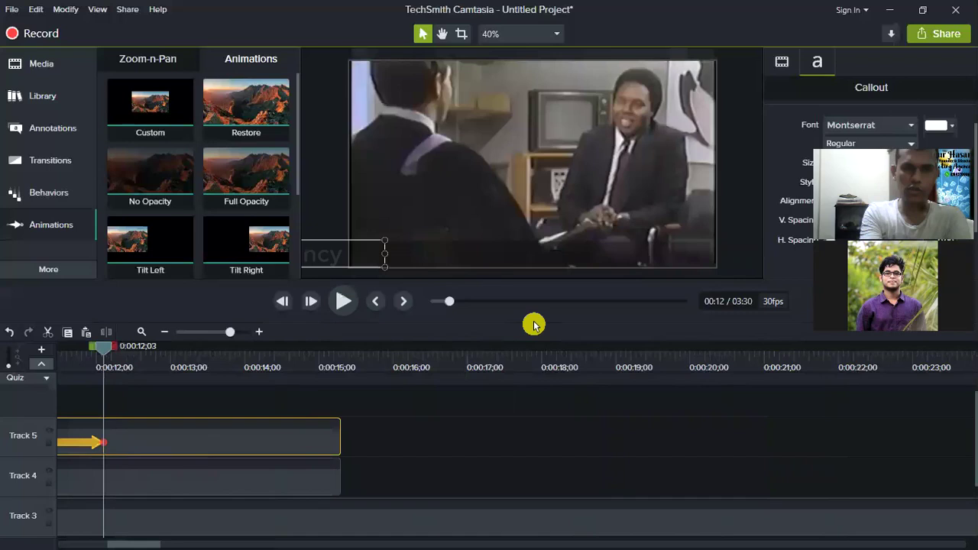
# Undo the clip, animation and position edits back to the unanimated title "Digital Marketing Agency" centered on the bar.
pyautogui.hotkey('ctrl', 'z')
pyautogui.hotkey('ctrl', 'z')
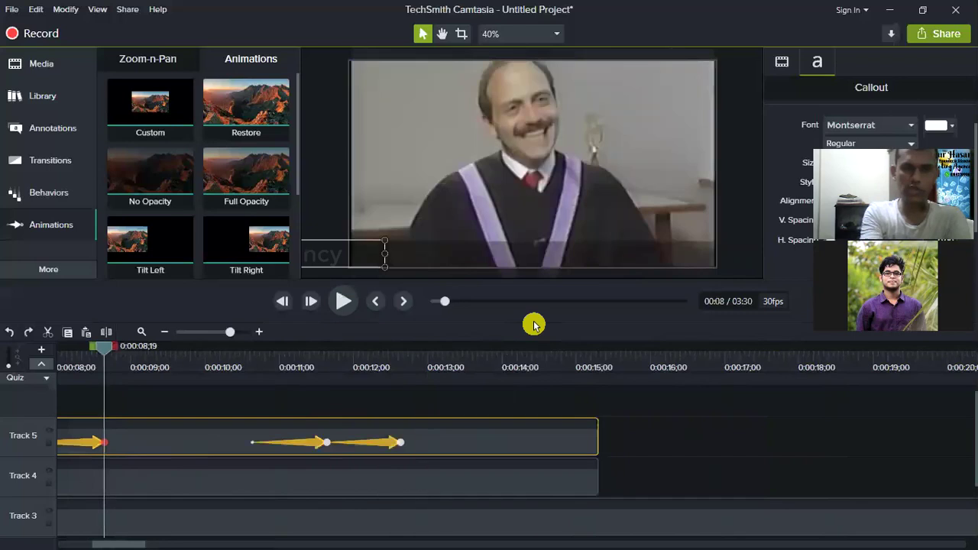
pyautogui.hotkey('ctrl', 'z')
pyautogui.hotkey('ctrl', 'z')
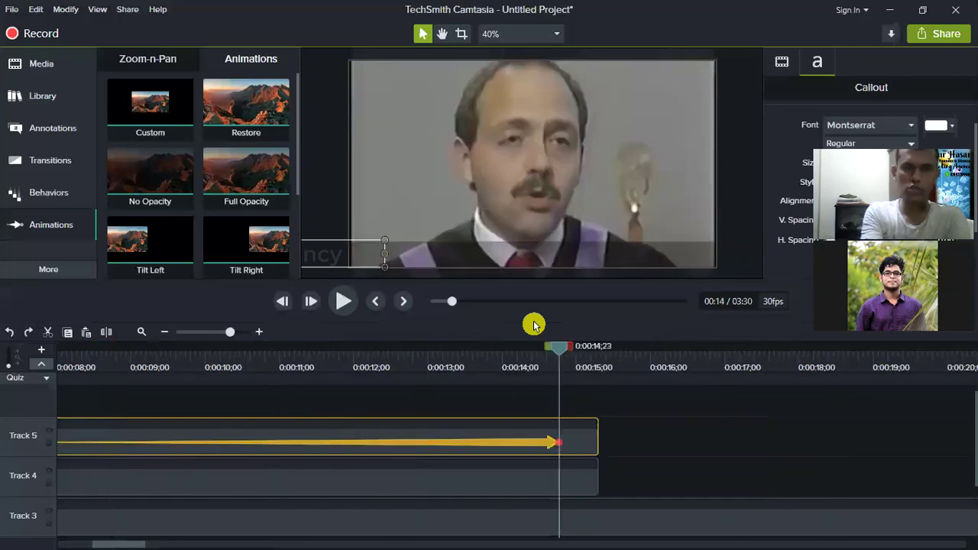
pyautogui.hotkey('ctrl', 'z')
pyautogui.hotkey('ctrl', 'z')
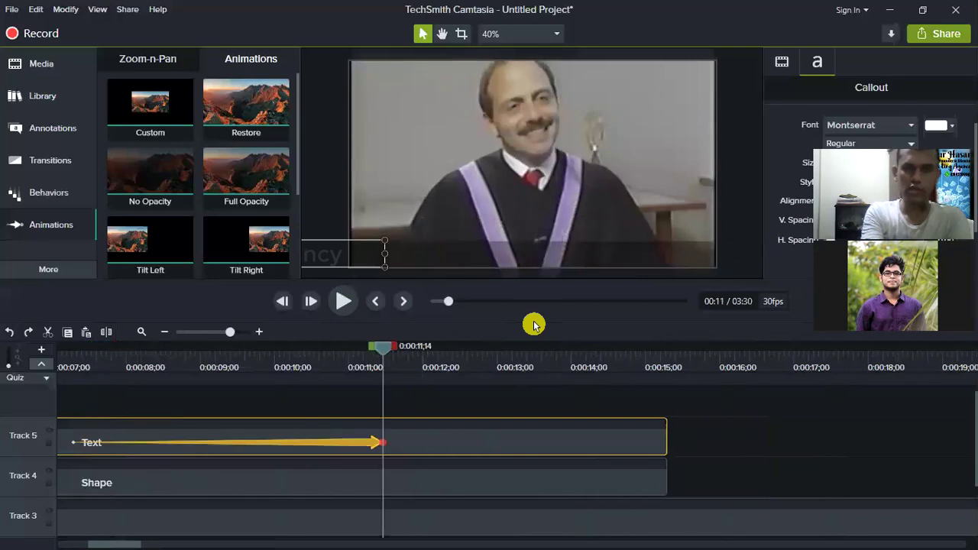
pyautogui.hotkey('ctrl', 'z')
pyautogui.hotkey('ctrl', 'z')
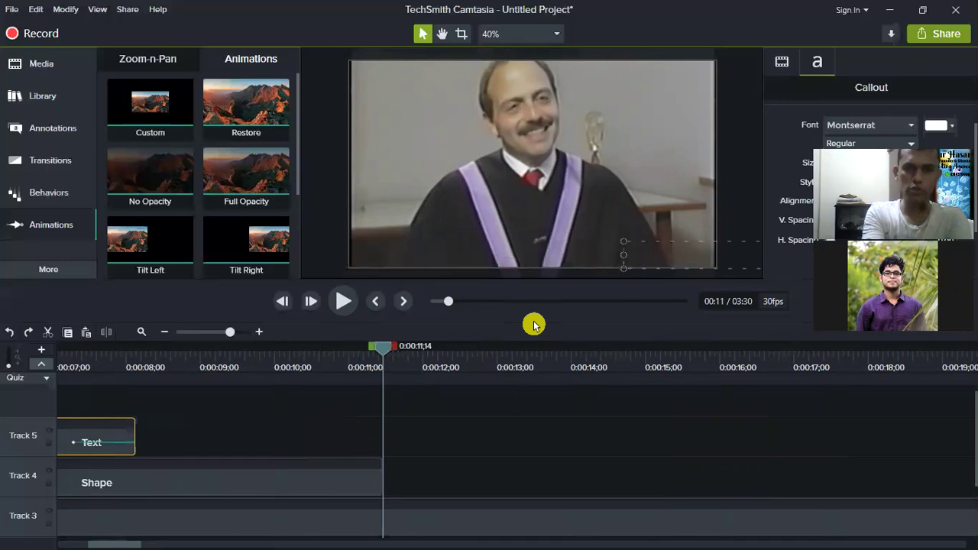
pyautogui.hotkey('ctrl', 'z')
pyautogui.hotkey('ctrl', 'z')
pyautogui.hotkey('ctrl', 'z')
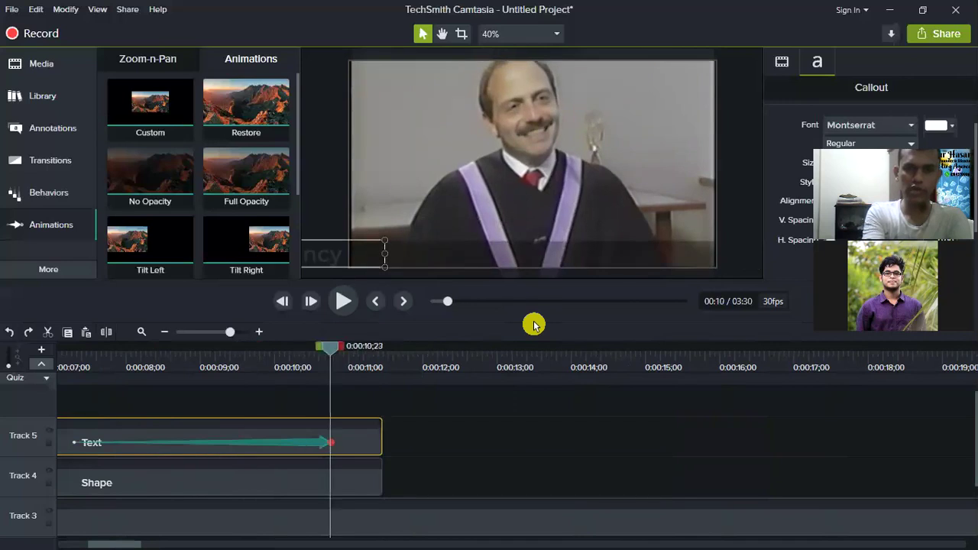
pyautogui.hotkey('ctrl', 'z')
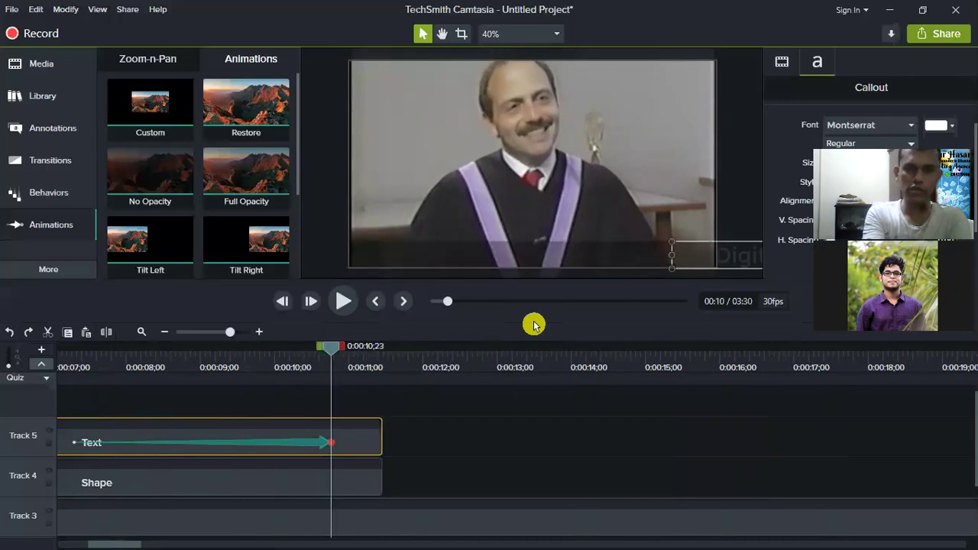
pyautogui.hotkey('ctrl', 'z')
pyautogui.hotkey('ctrl', 'z')
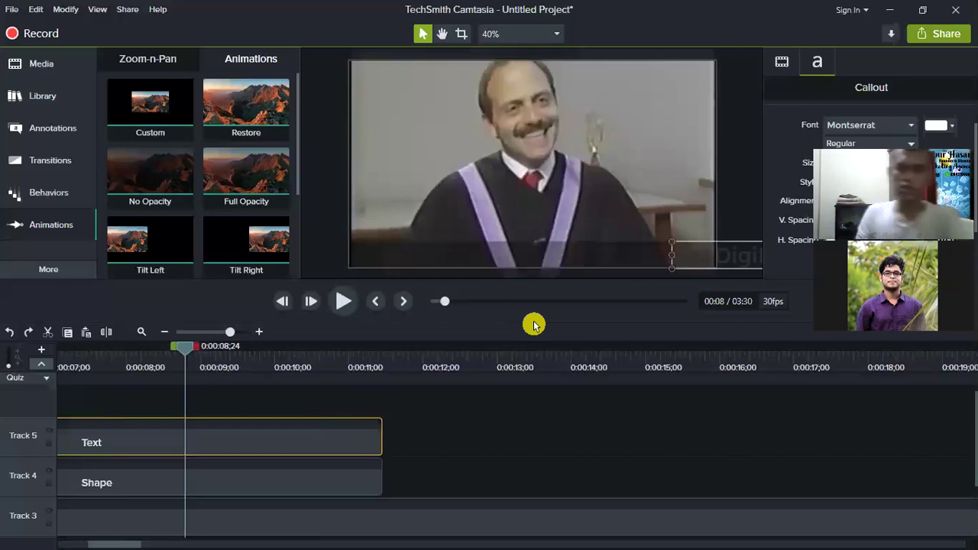
pyautogui.hotkey('ctrl', 'z')
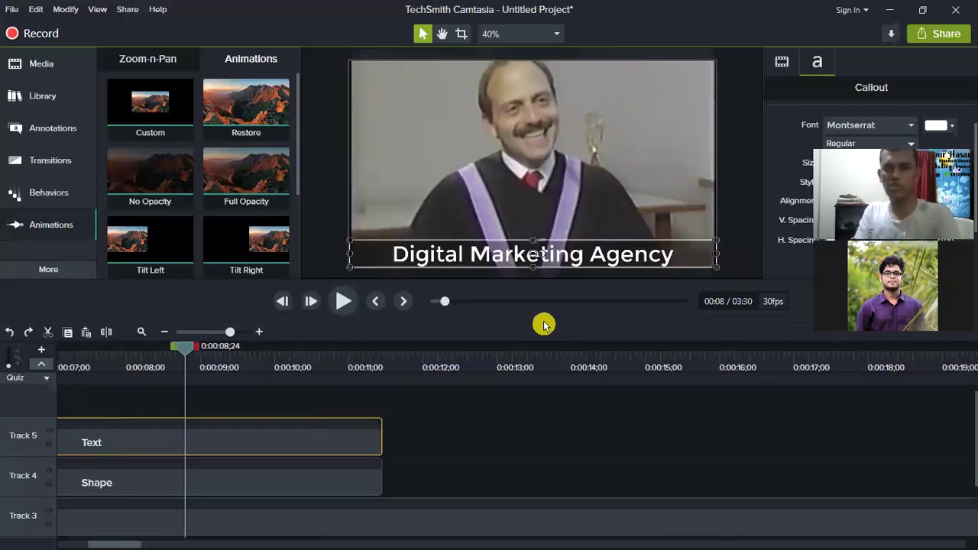
# Move the "Digital Marketing Agency" callout along the bar past the video's right edge as its starting position.
pyautogui.moveTo(564, 260); pyautogui.dragTo(769, 268)
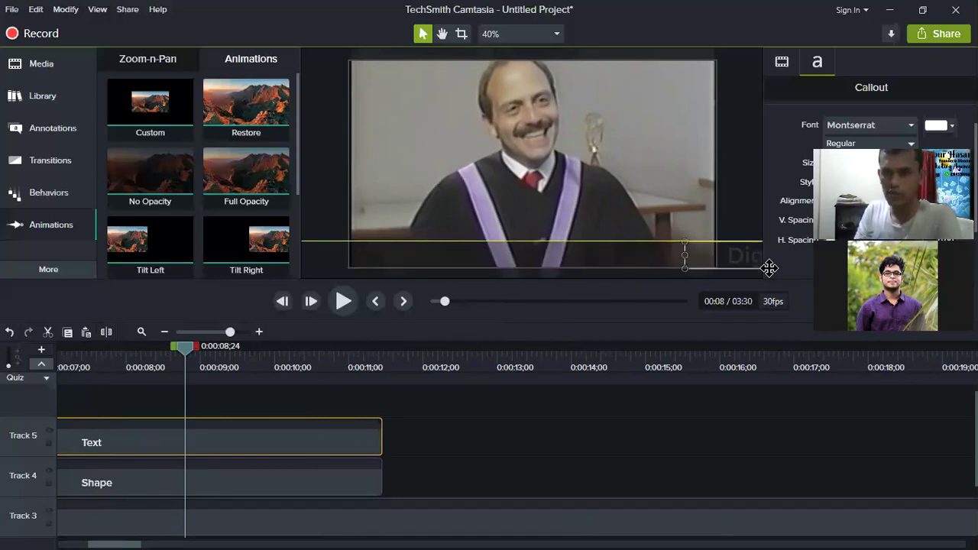
pyautogui.moveTo(725, 255); pyautogui.dragTo(724, 259)
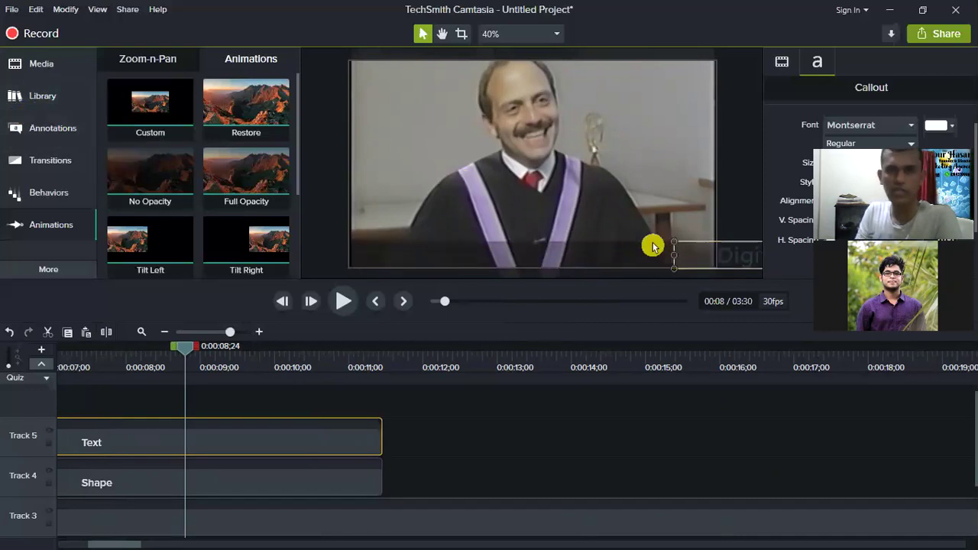
pyautogui.moveTo(134, 115); pyautogui.dragTo(171, 442)
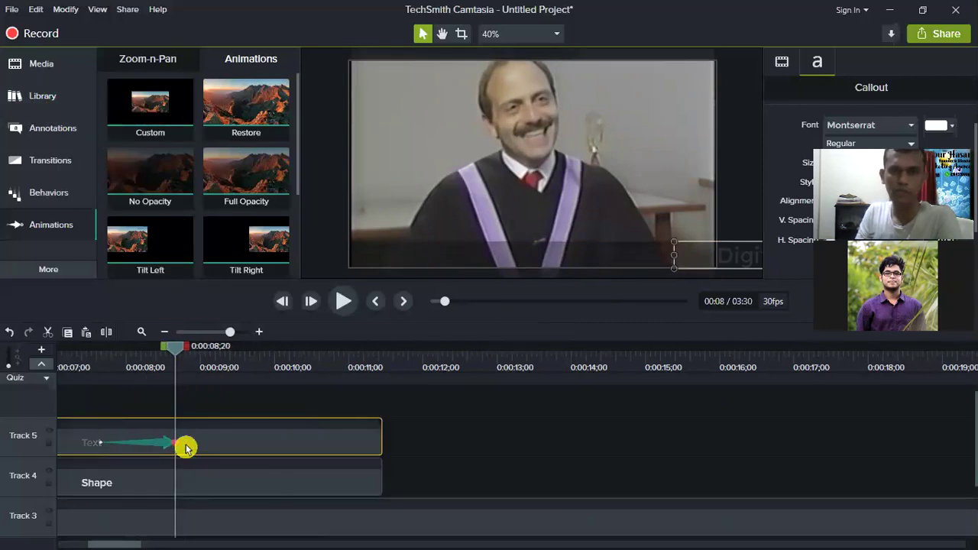
pyautogui.moveTo(739, 257)
pyautogui.mouseDown()
pyautogui.moveTo(447, 264)
pyautogui.moveTo(748, 262)
pyautogui.moveTo(739, 253)
pyautogui.mouseUp()
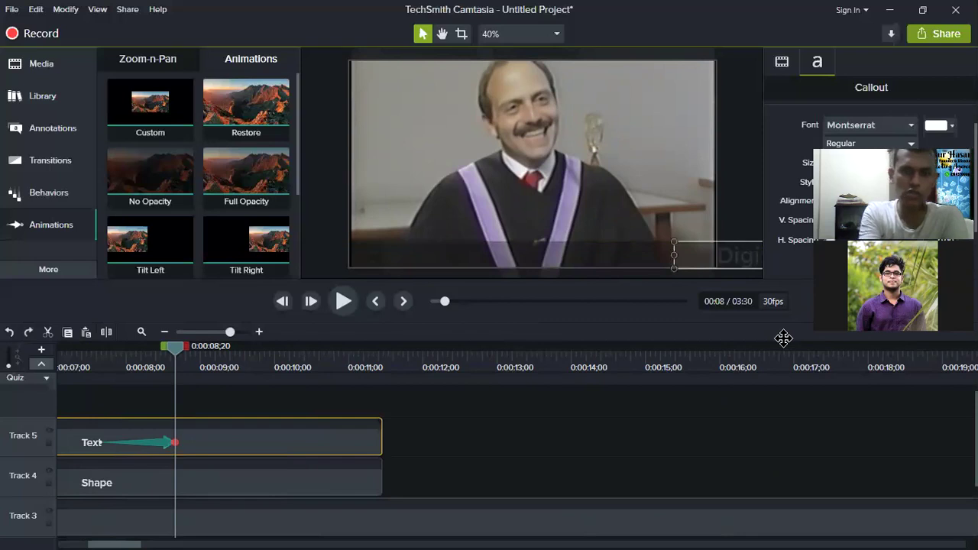
pyautogui.hotkey('ctrl', 'z')
# Try a Custom animation that scrolls the text callout past the video's left edge by 0:00:08;00, and undo the animation edits.
pyautogui.moveTo(152, 114); pyautogui.dragTo(126, 430)
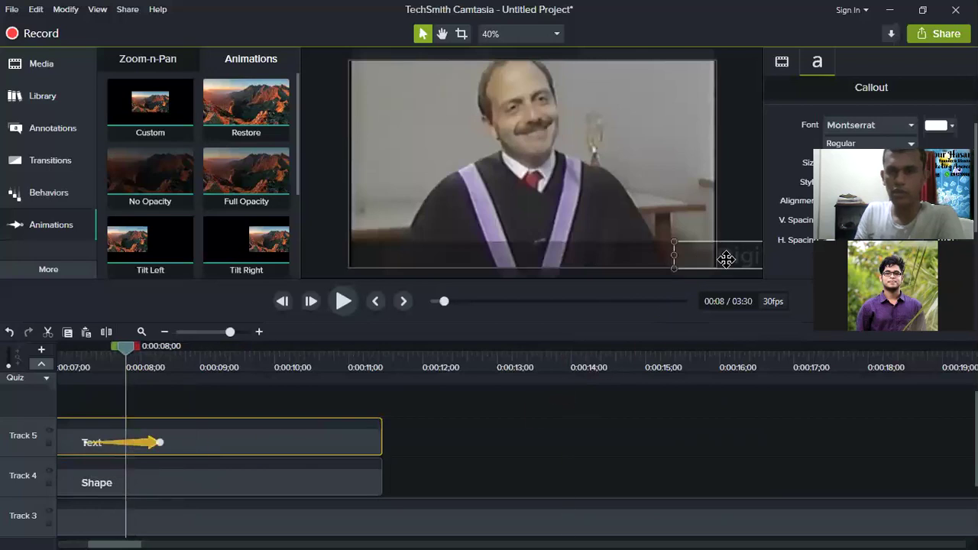
pyautogui.moveTo(730, 259); pyautogui.dragTo(542, 261)
pyautogui.moveTo(514, 260); pyautogui.dragTo(97, 260)
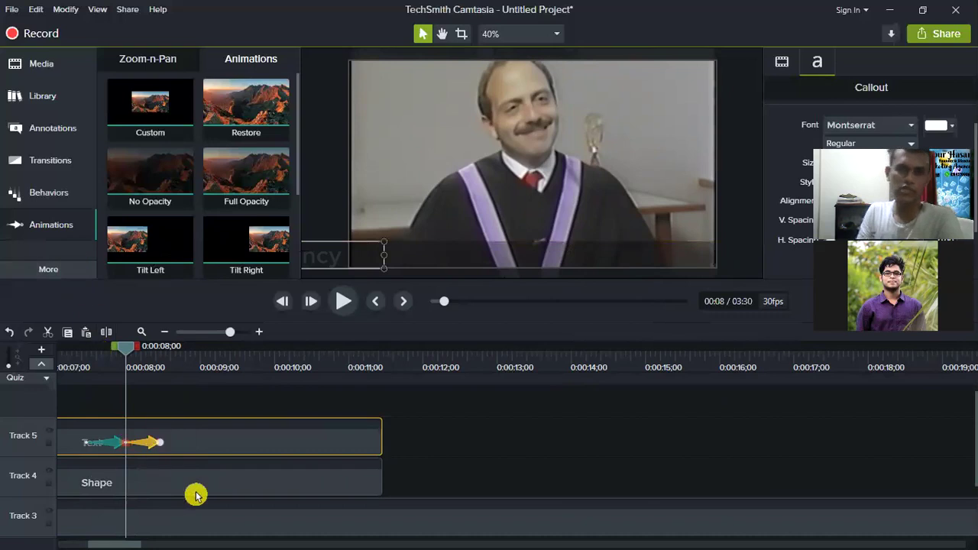
pyautogui.moveTo(172, 455); pyautogui.dragTo(153, 445)
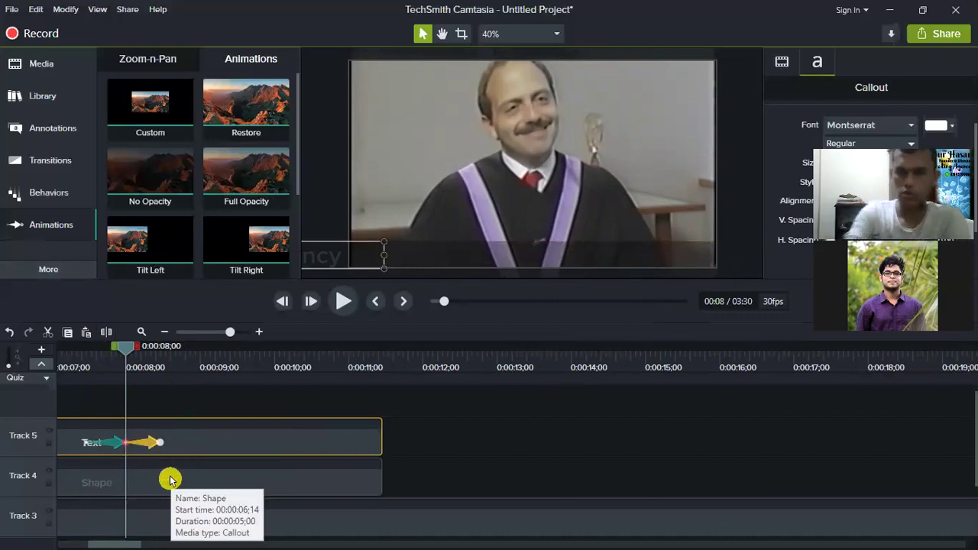
pyautogui.hotkey('ctrl', 'z')
pyautogui.hotkey('ctrl', 'z')
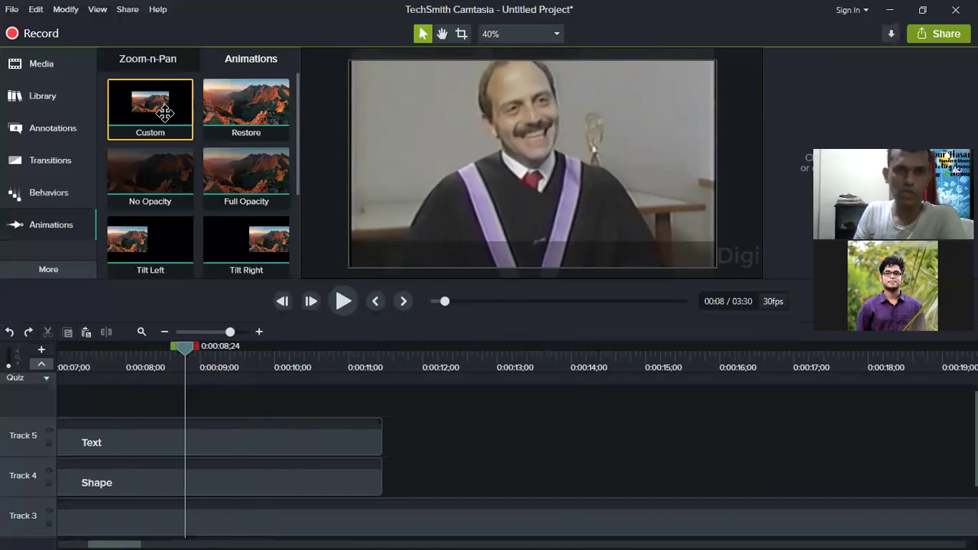
# Add a Custom animation to the Text clip ending at 0:00:08;07 that carries the callout past the video's left edge, and preview it from 0:00:06;04.
pyautogui.moveTo(142, 438); pyautogui.dragTo(142, 440)
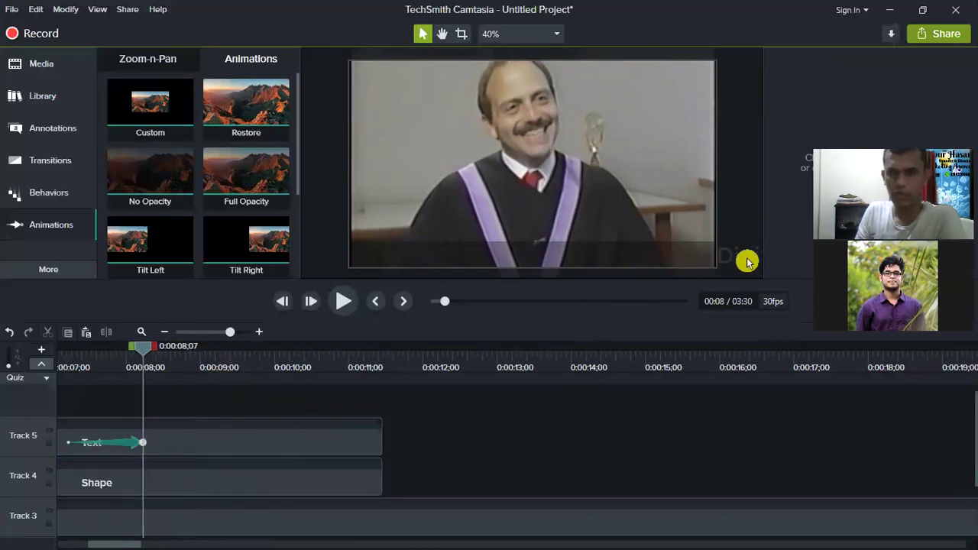
pyautogui.moveTo(748, 261); pyautogui.dragTo(100, 261)
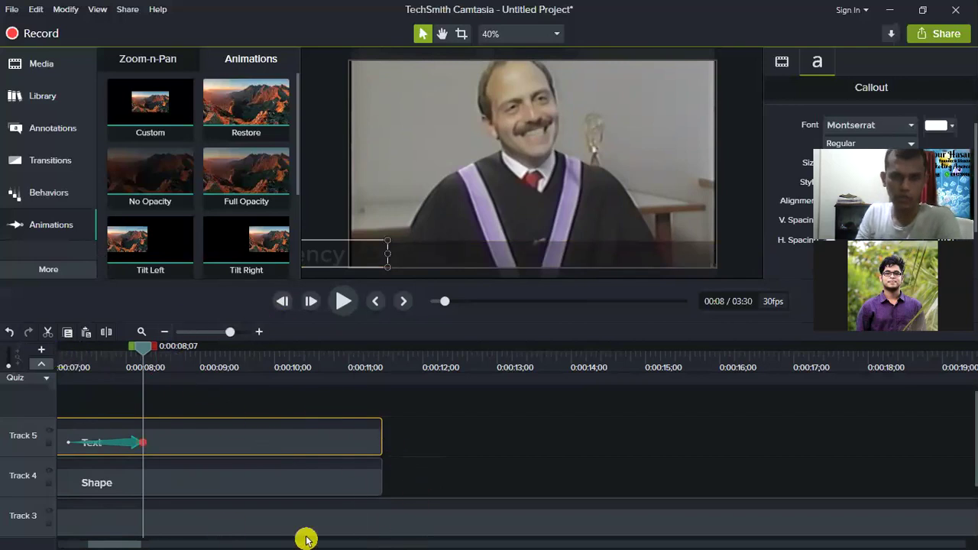
pyautogui.click(162, 332)
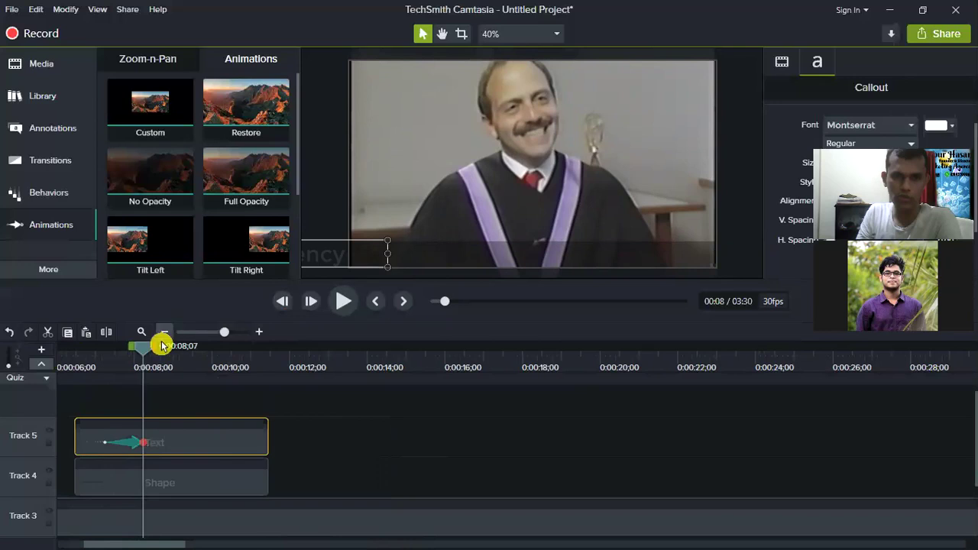
pyautogui.click(64, 347)
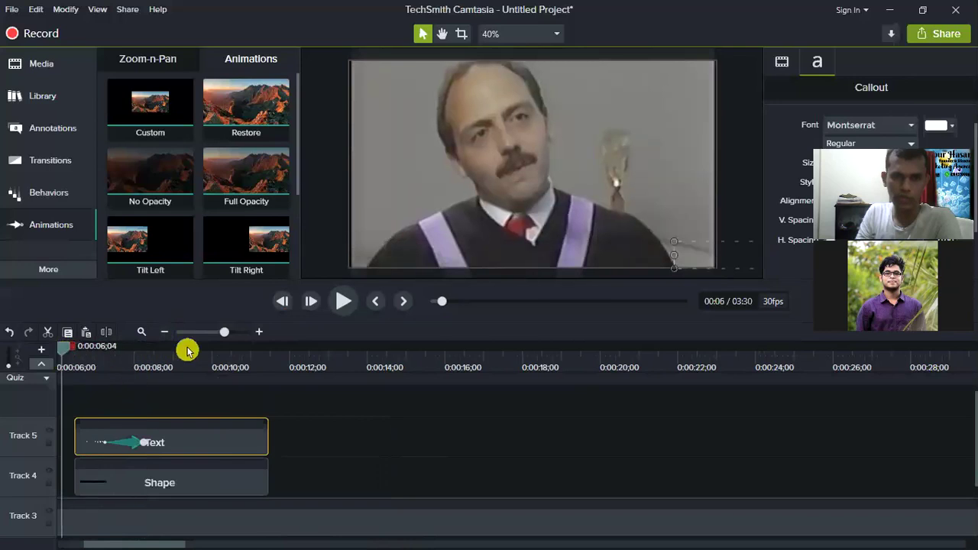
pyautogui.click(342, 305)
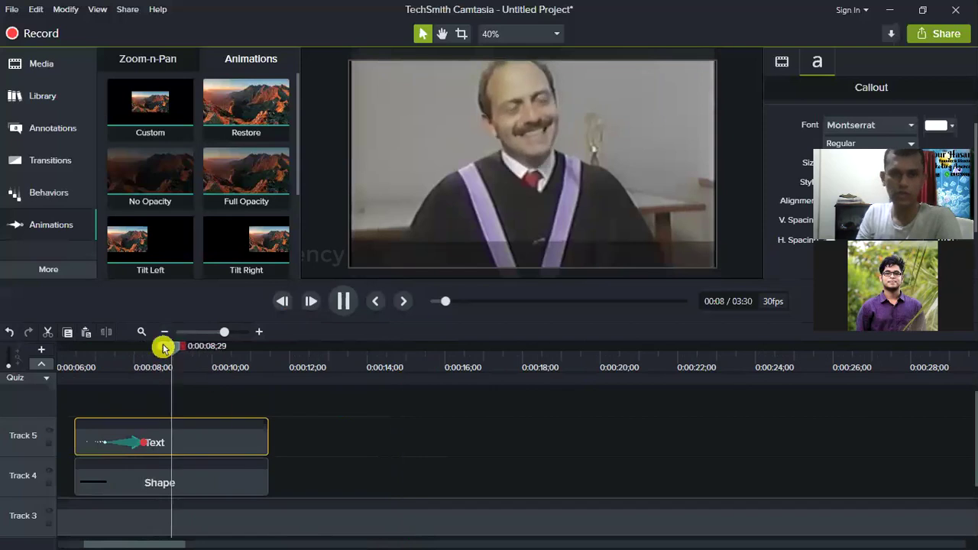
# Stretch the text animation's arrow to the end of the Track 5 clip and preview the slower scroll from before the clip.
pyautogui.click(58, 347)
pyautogui.moveTo(21, 342); pyautogui.dragTo(23, 345)
pyautogui.moveTo(179, 442); pyautogui.dragTo(312, 421)
pyautogui.click(306, 352)
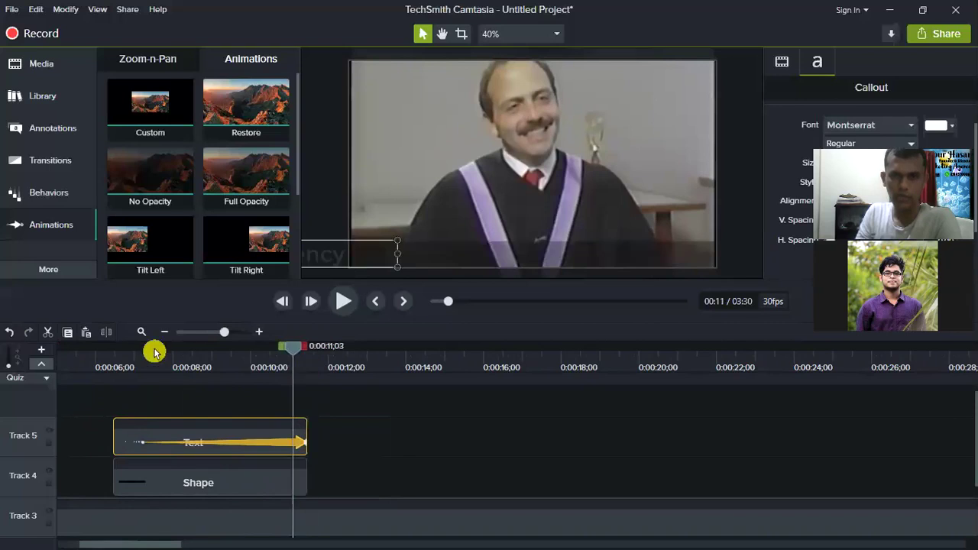
pyautogui.click(91, 364)
pyautogui.click(346, 300)
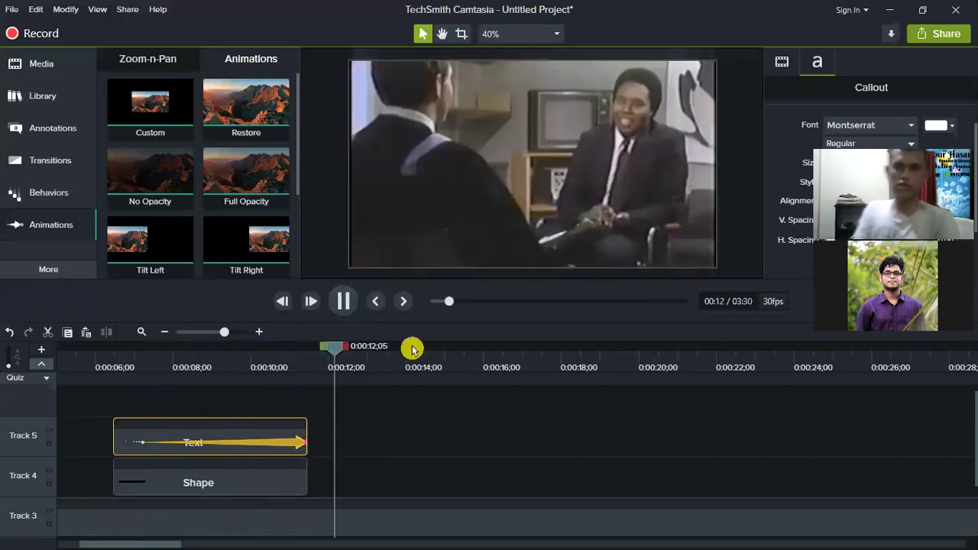
pyautogui.click(340, 309)
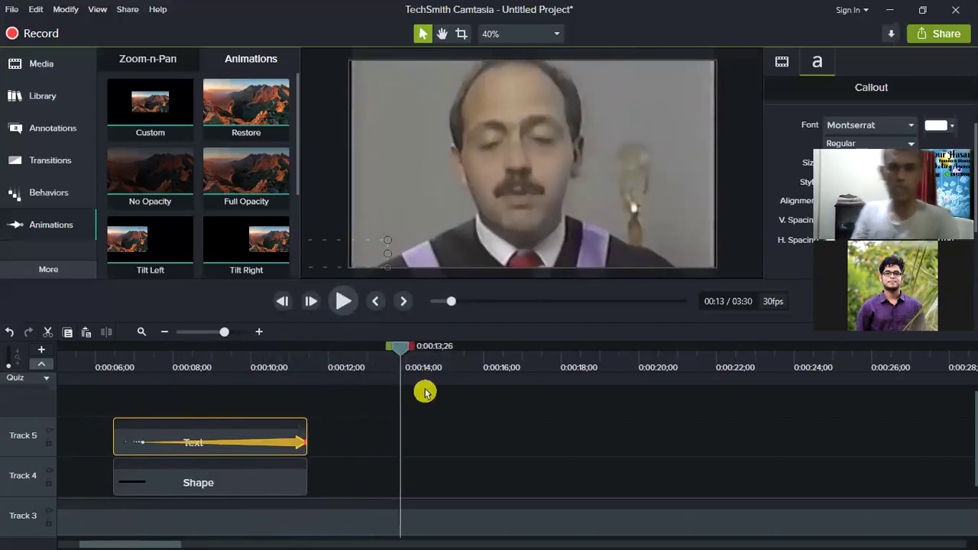
pyautogui.scroll(-1, 325, 441)
pyautogui.scroll(1, 402, 467)
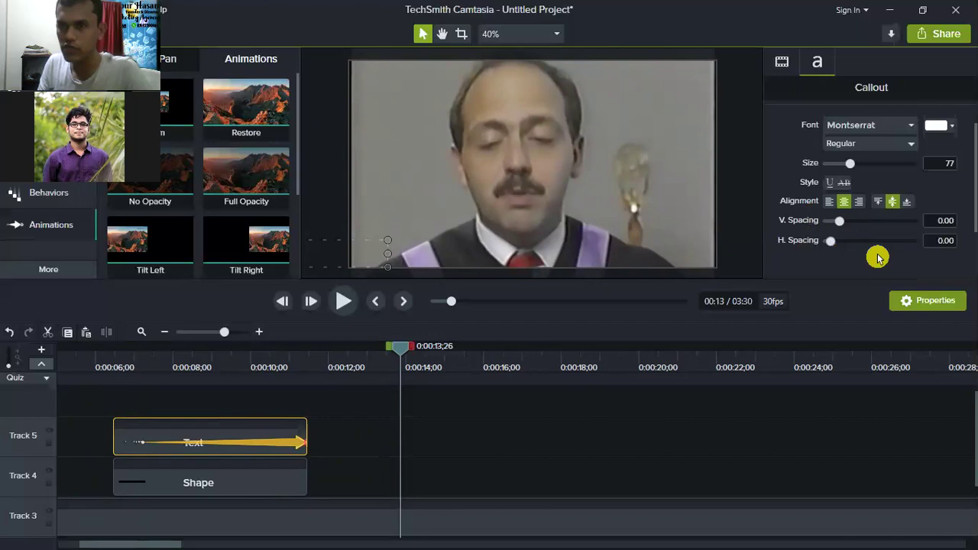
pyautogui.click(938, 304)
pyautogui.click(938, 303)
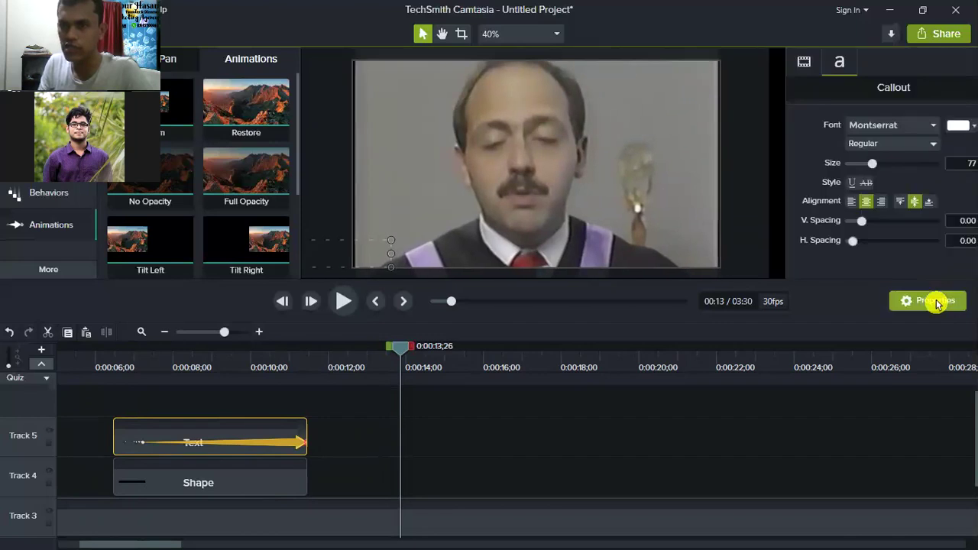
pyautogui.rightClick(275, 443)
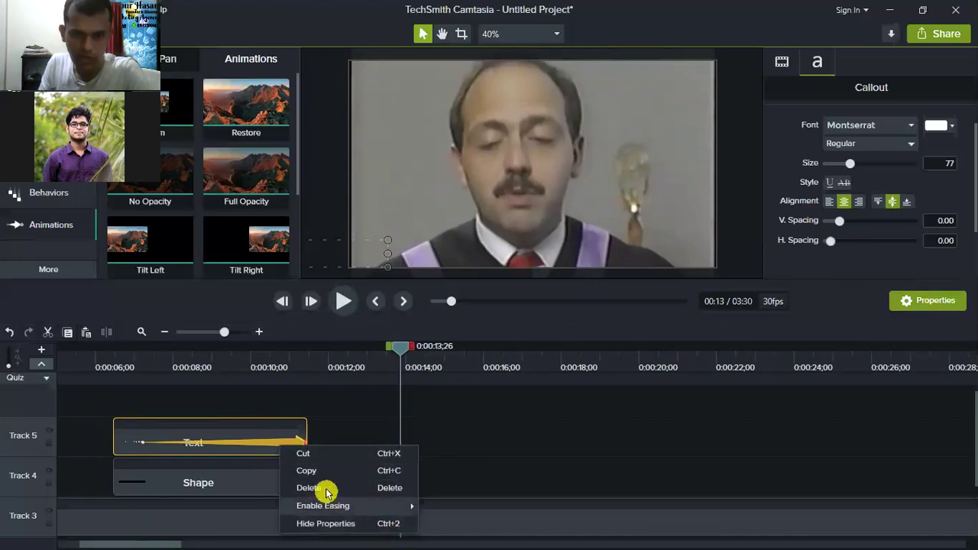
pyautogui.click(463, 424)
# Lengthen the Text and Shape clips to about 0:00:29;09 and stretch the text animation's arrow to about 0:00:28;16.
pyautogui.moveTo(305, 434); pyautogui.dragTo(969, 432)
pyautogui.moveTo(277, 474); pyautogui.dragTo(945, 485)
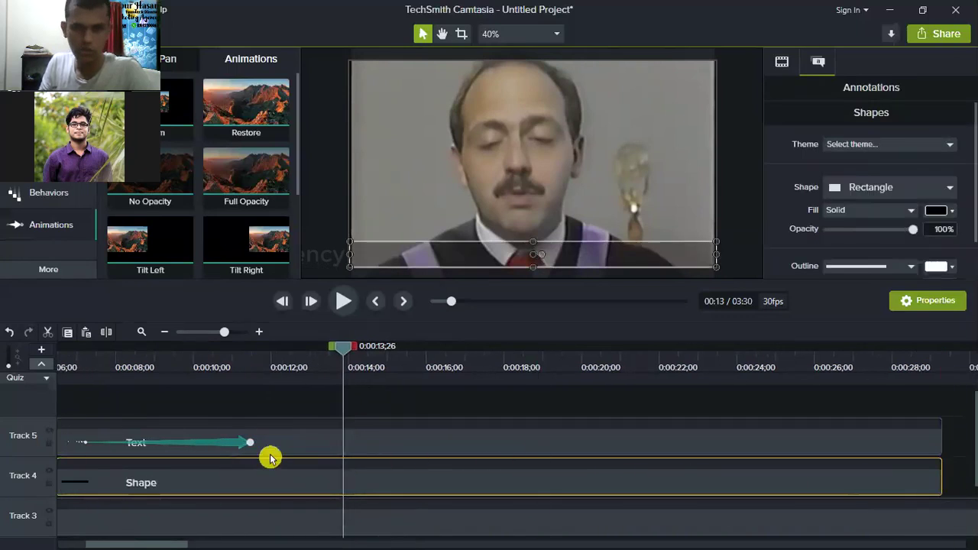
pyautogui.moveTo(246, 443); pyautogui.dragTo(962, 436)
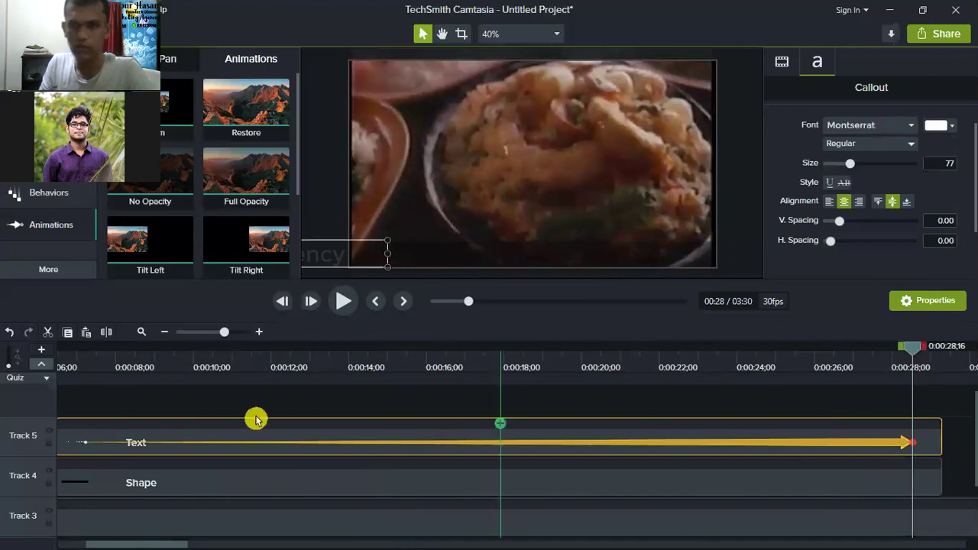
pyautogui.click(131, 405)
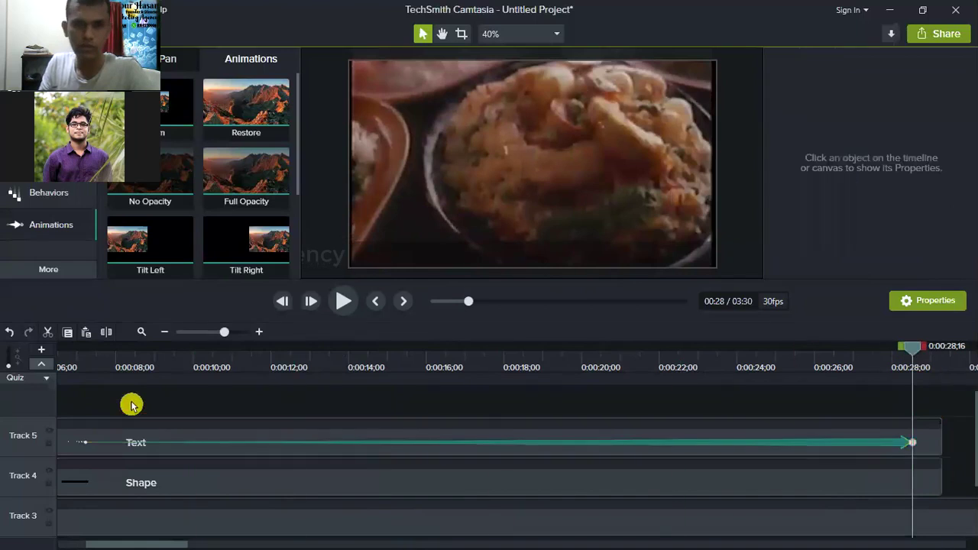
# Add a quiz marker to the Text clip on Track 5 at 0:00:20;22.
pyautogui.click(169, 336)
pyautogui.click(168, 336)
pyautogui.moveTo(299, 352); pyautogui.dragTo(95, 350)
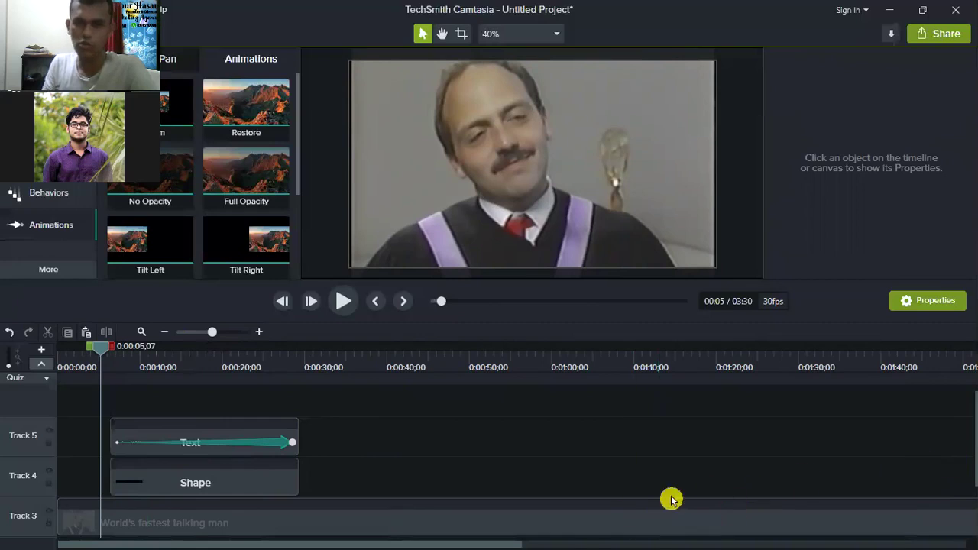
pyautogui.rightClick(227, 430)
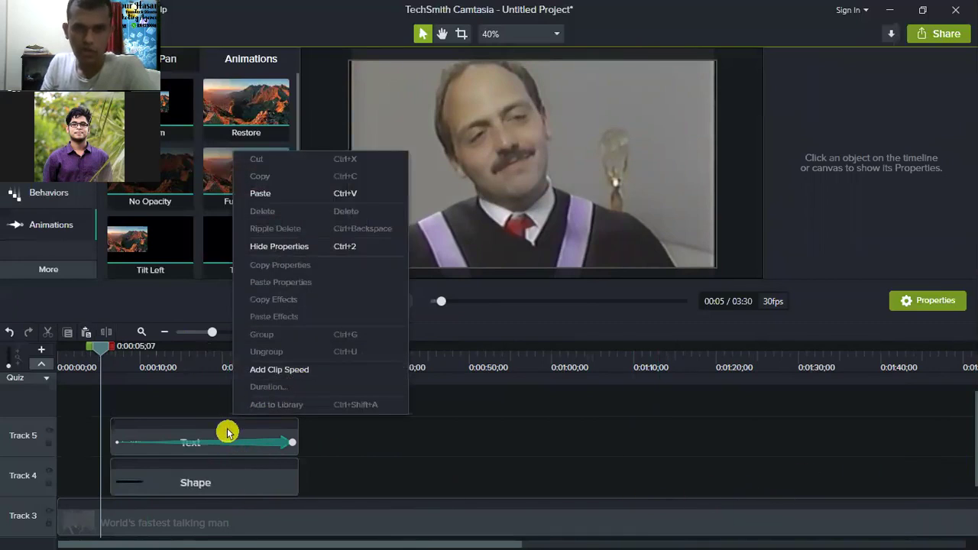
pyautogui.click(227, 432)
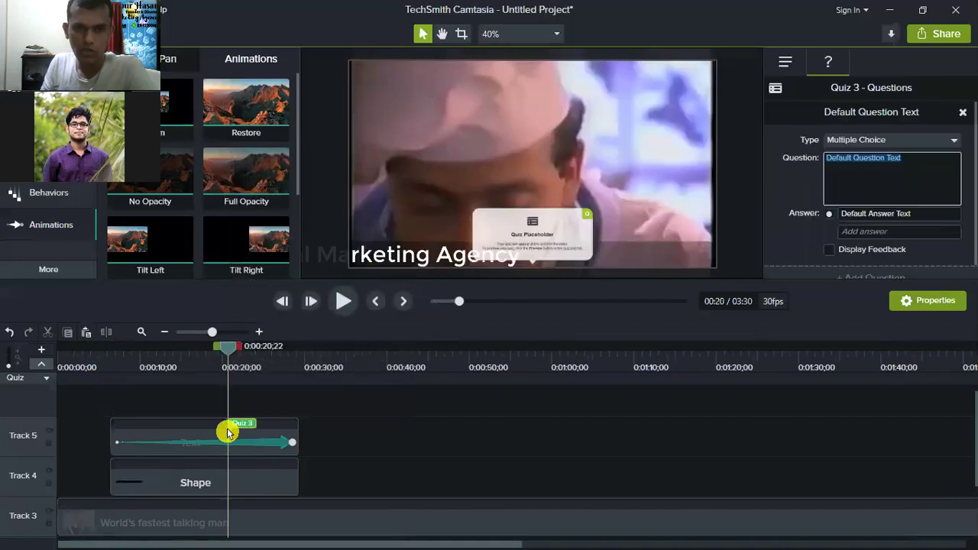
pyautogui.click(298, 432)
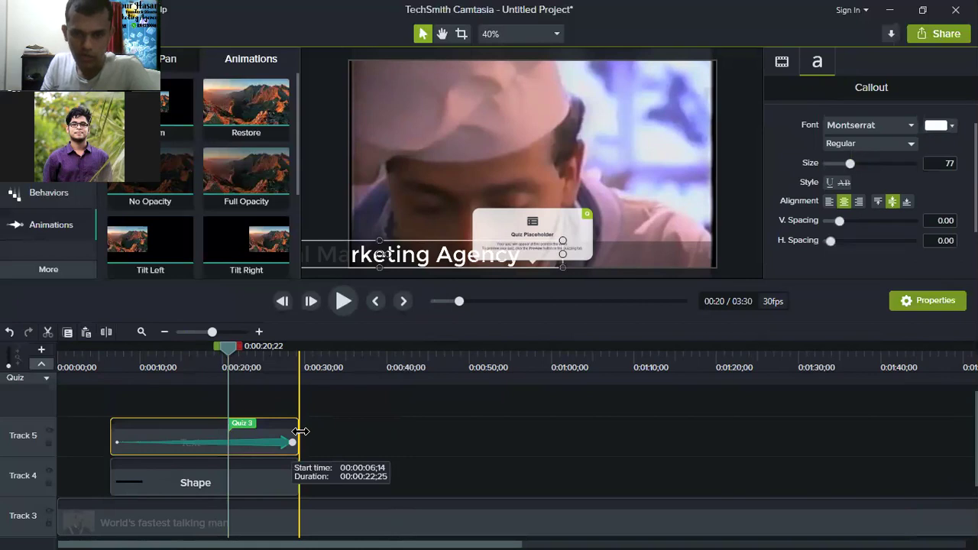
# Play the timeline from 0:00:05;02 through the text scroll and remove the quiz marker from the Text clip.
pyautogui.moveTo(227, 348); pyautogui.dragTo(99, 349)
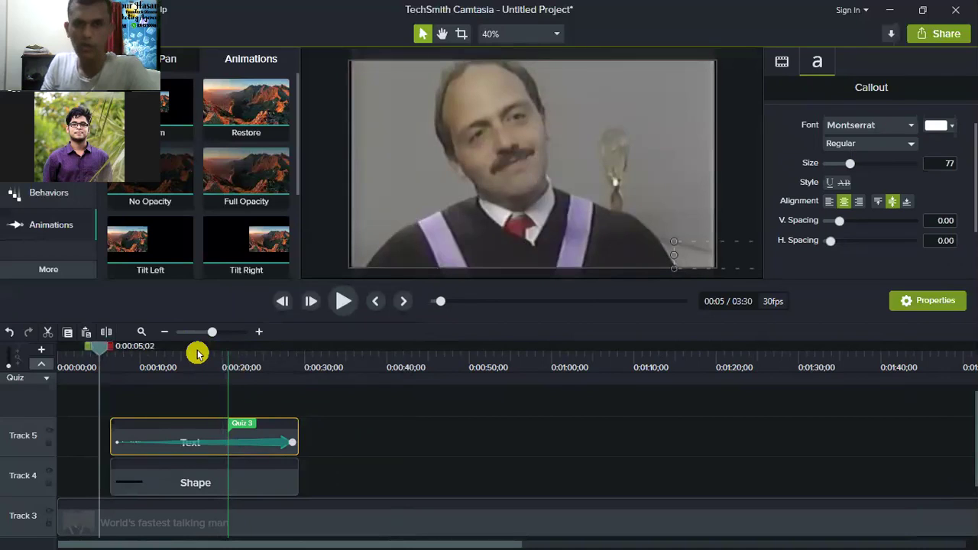
pyautogui.press('space')
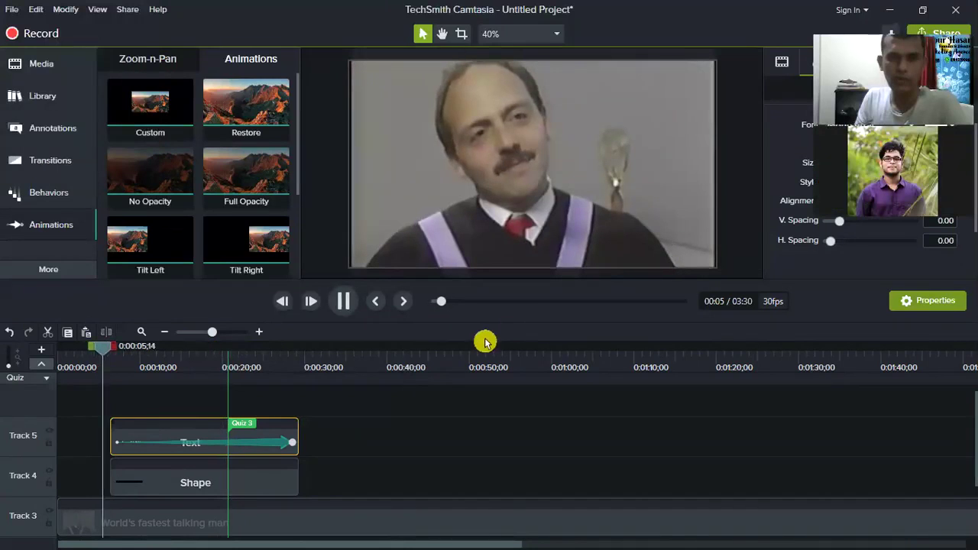
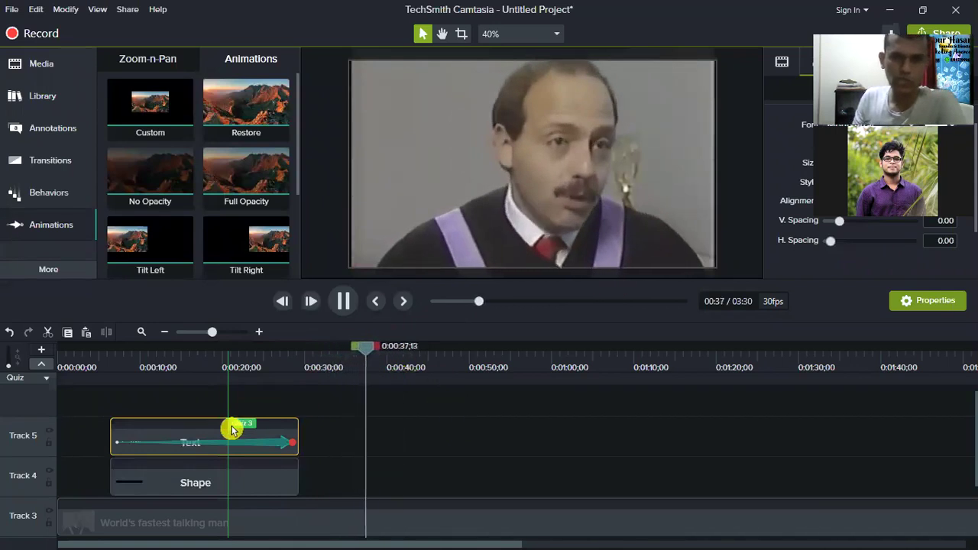
pyautogui.click(251, 443)
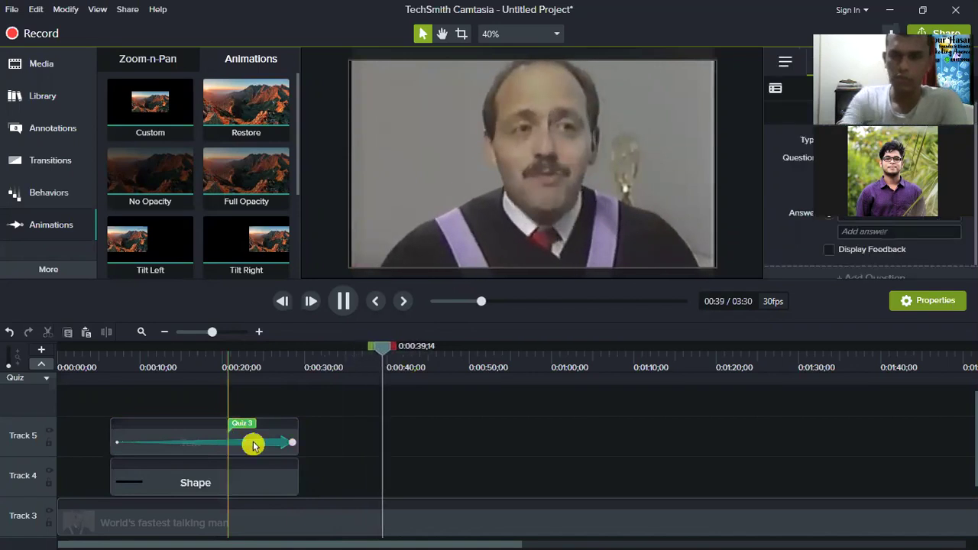
pyautogui.press('space')
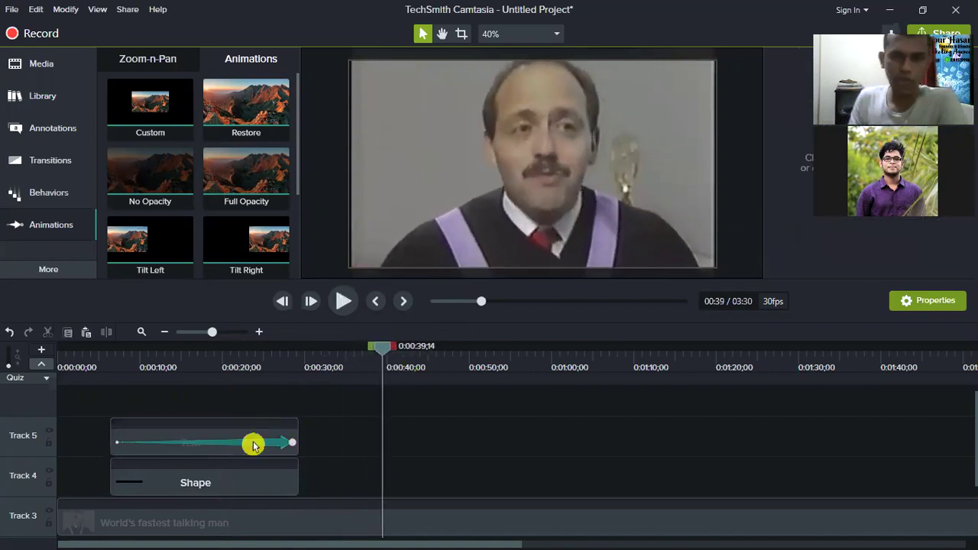
# Preview the long text scroll across the bar from 0:00:05;27, before the Text and Shape clips begin.
pyautogui.click(259, 332)
pyautogui.click(259, 333)
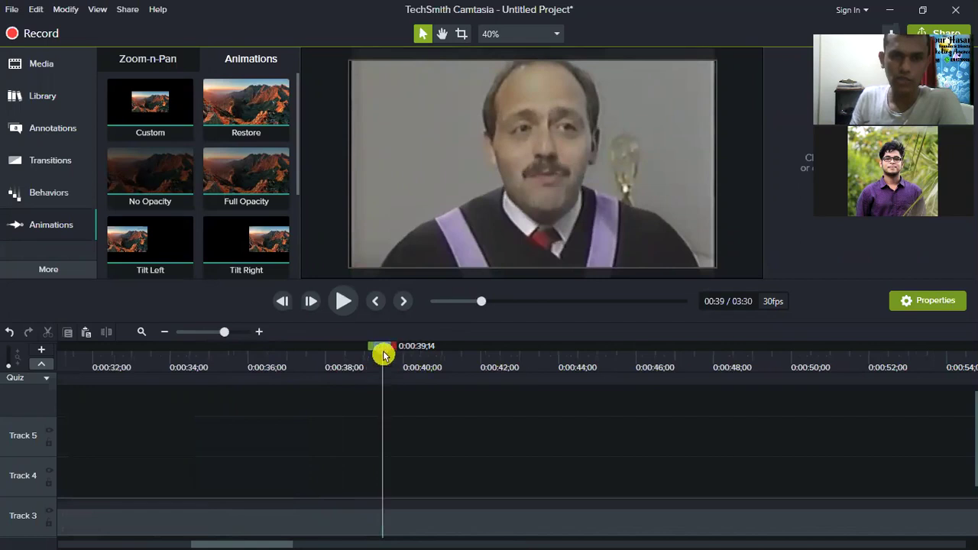
pyautogui.moveTo(66, 366)
pyautogui.mouseDown()
pyautogui.moveTo(11, 367)
pyautogui.moveTo(76, 380)
pyautogui.mouseUp()
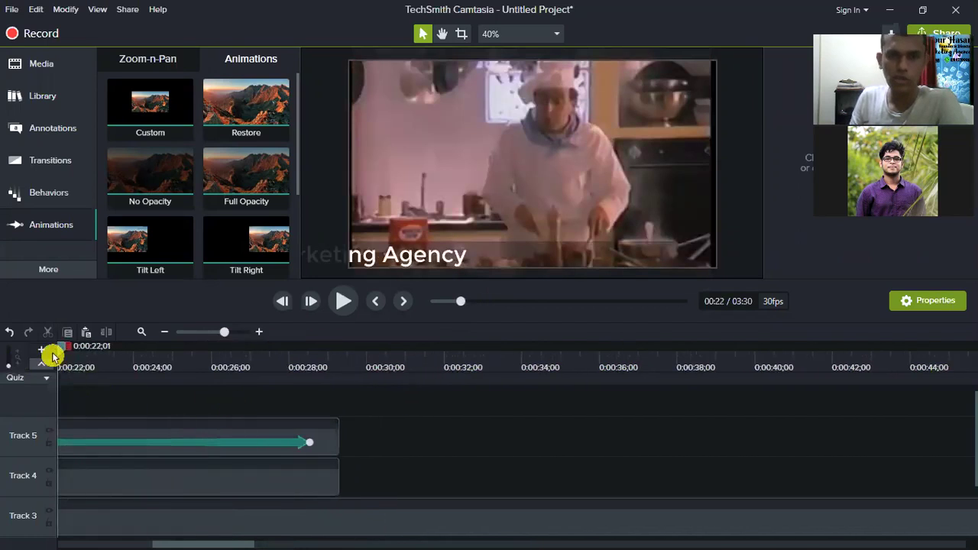
pyautogui.moveTo(218, 541); pyautogui.dragTo(139, 538)
pyautogui.moveTo(430, 452); pyautogui.dragTo(252, 456)
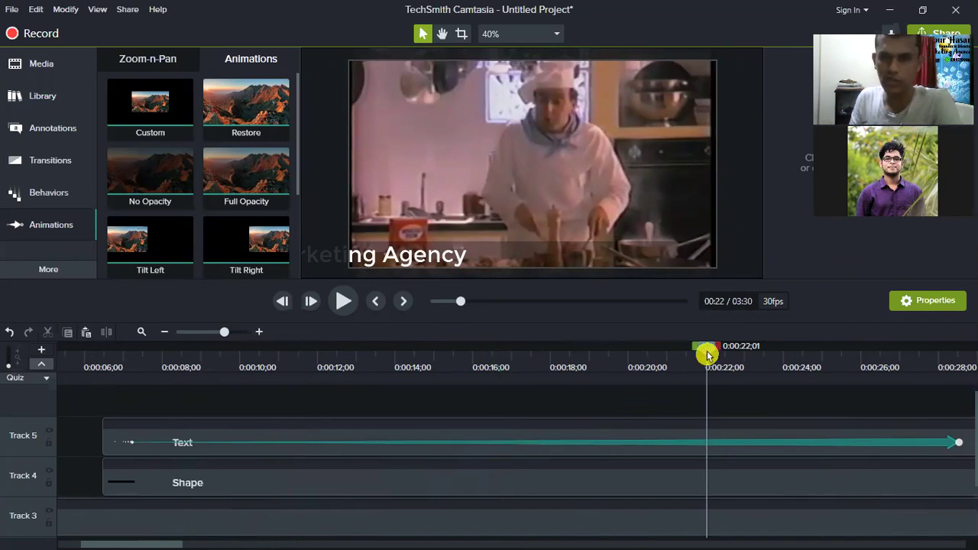
pyautogui.moveTo(707, 354); pyautogui.dragTo(709, 352)
pyautogui.click(81, 408)
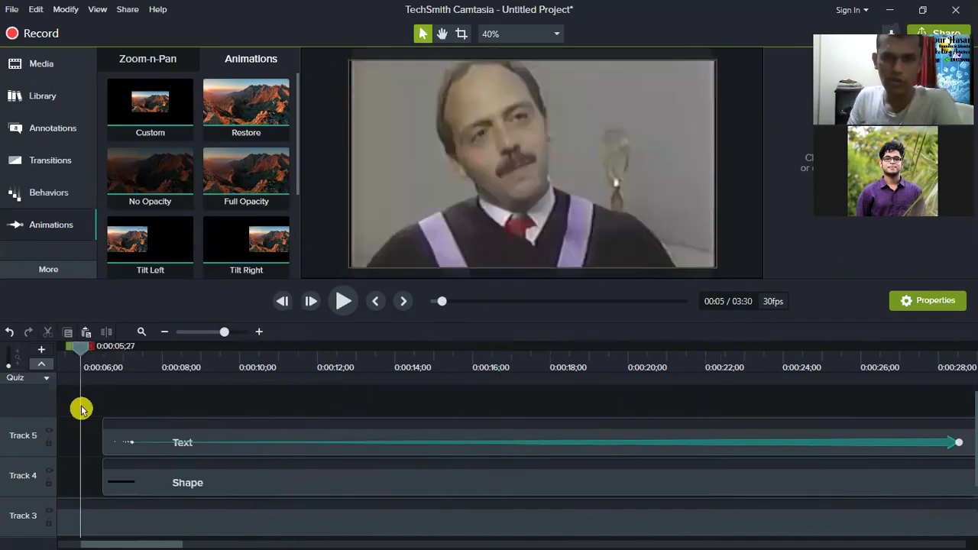
pyautogui.click(353, 308)
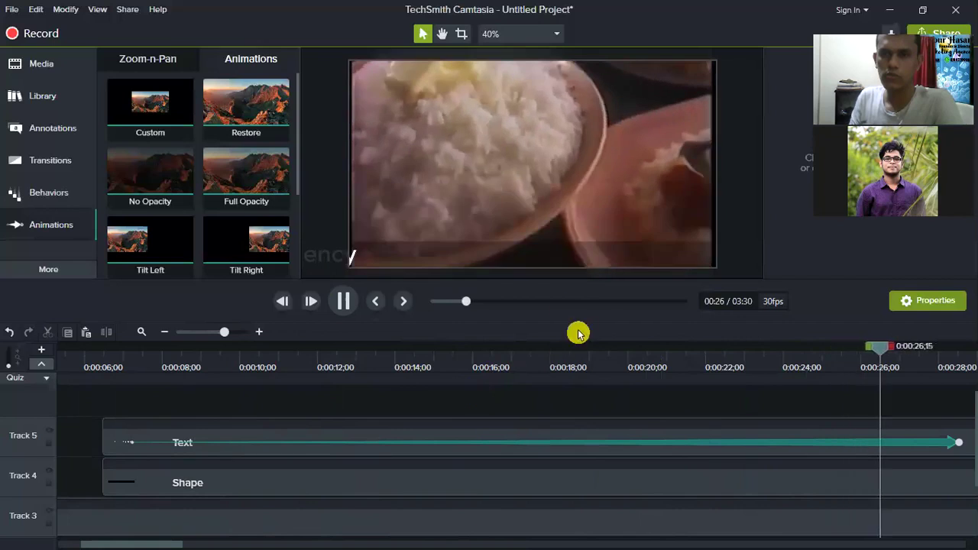
pyautogui.click(528, 246)
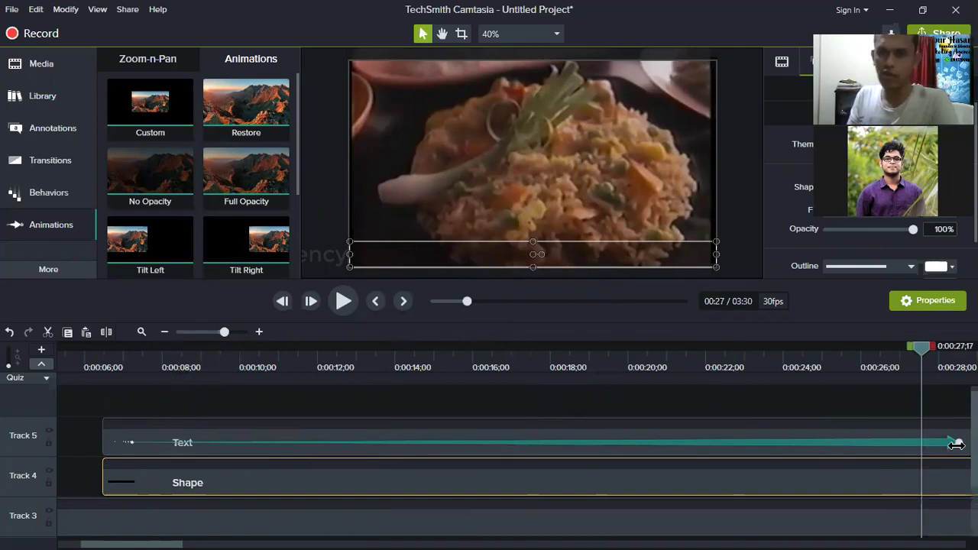
# Shorten the text animation's arrow on Track 5 to end at about 0:00:11;24 and preview the faster scroll.
pyautogui.click(915, 440)
pyautogui.moveTo(915, 439); pyautogui.dragTo(307, 460)
pyautogui.click(103, 359)
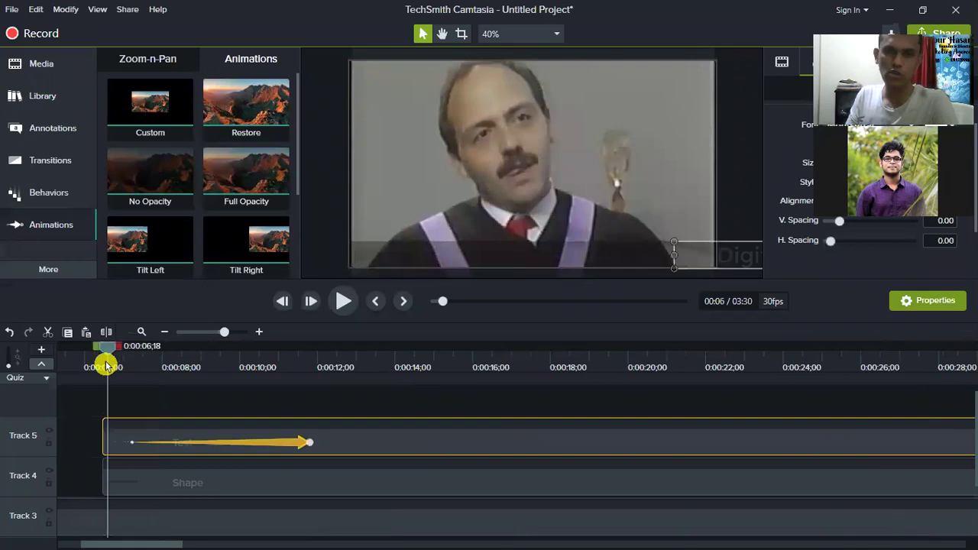
pyautogui.click(163, 333)
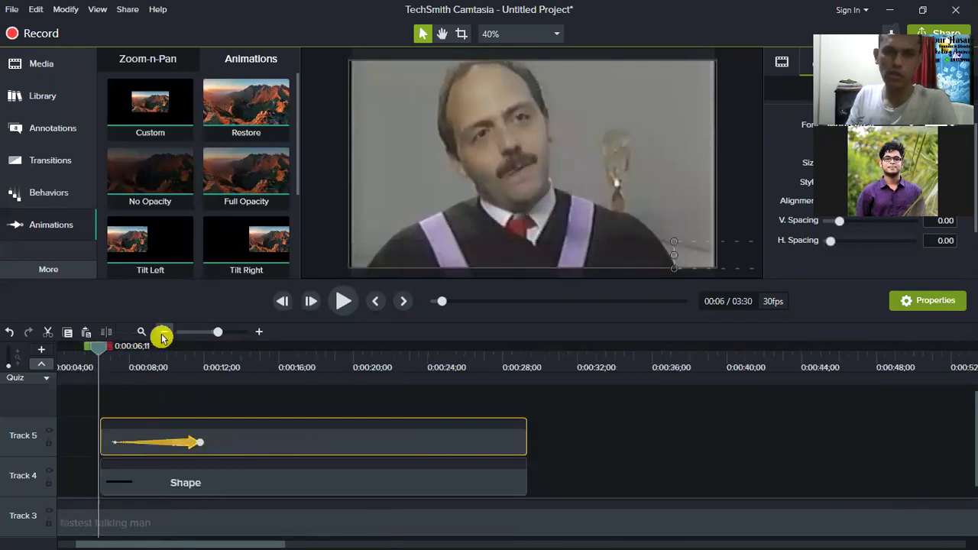
pyautogui.click(343, 300)
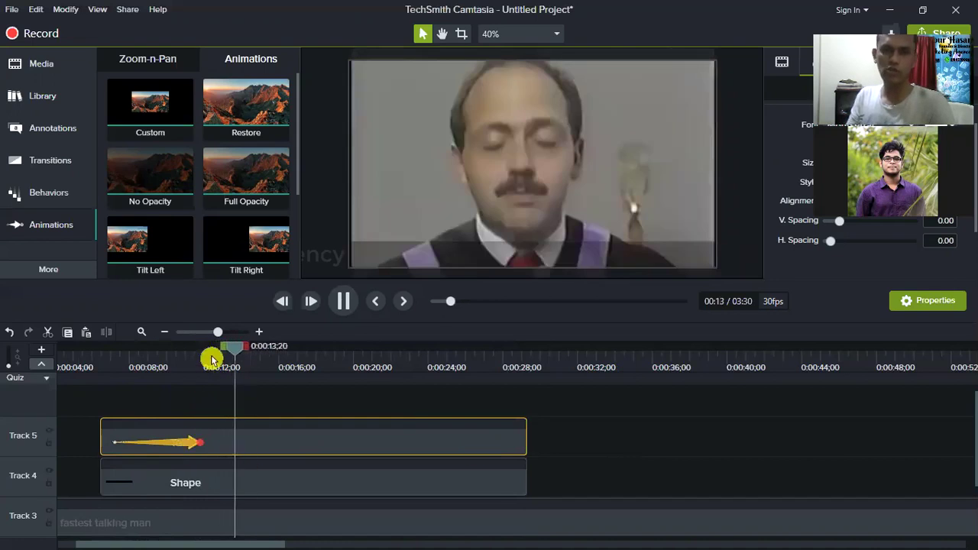
pyautogui.click(343, 301)
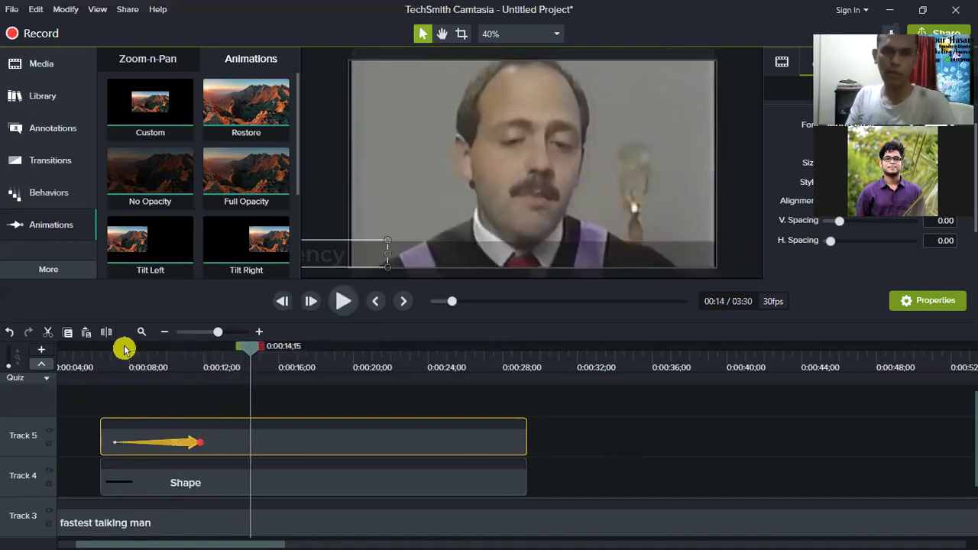
pyautogui.click(73, 353)
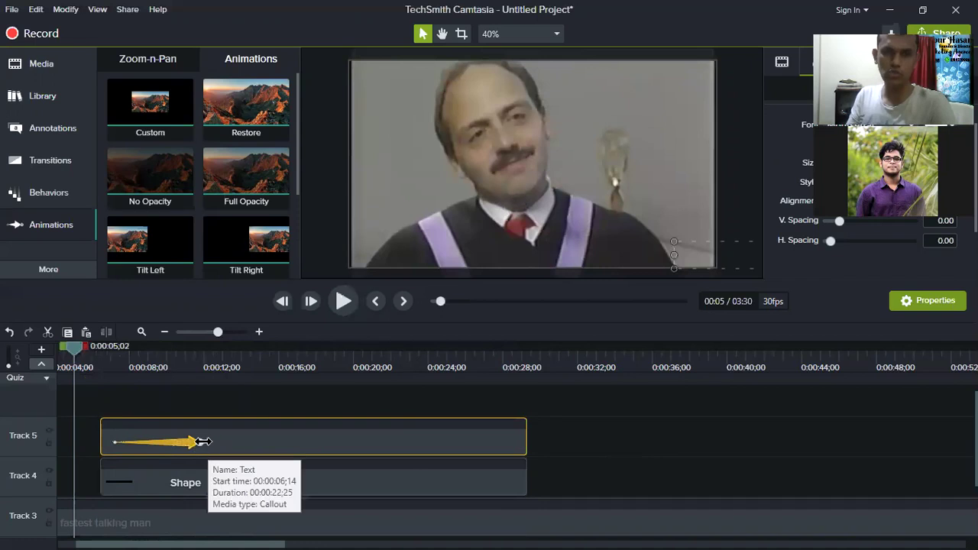
# Stretch the text animation's arrow on Track 5 to about 0:00:28 and preview the slower scroll from 0:00:05;22.
pyautogui.moveTo(236, 444); pyautogui.dragTo(243, 443)
pyautogui.moveTo(393, 441); pyautogui.dragTo(517, 446)
pyautogui.moveTo(489, 362); pyautogui.dragTo(501, 347)
pyautogui.moveTo(366, 360); pyautogui.dragTo(87, 377)
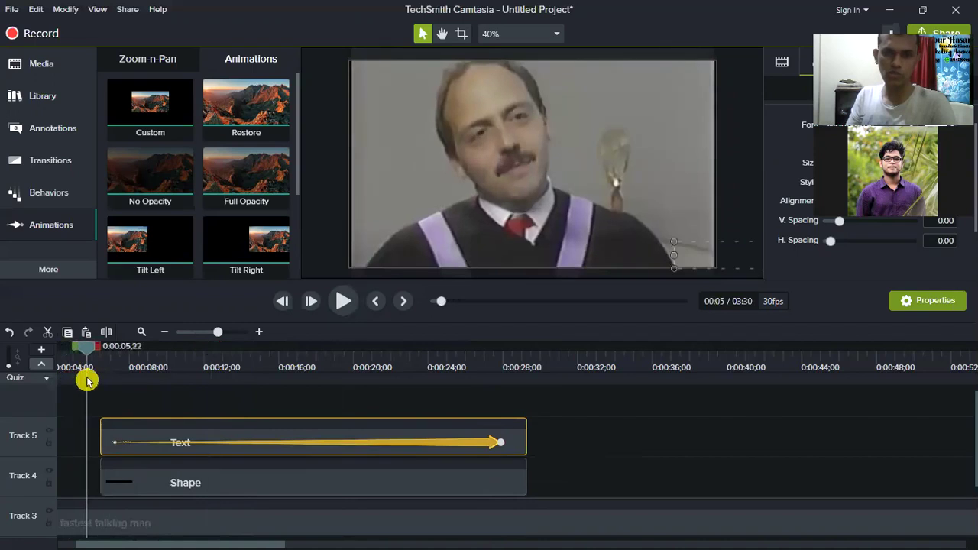
pyautogui.click(343, 300)
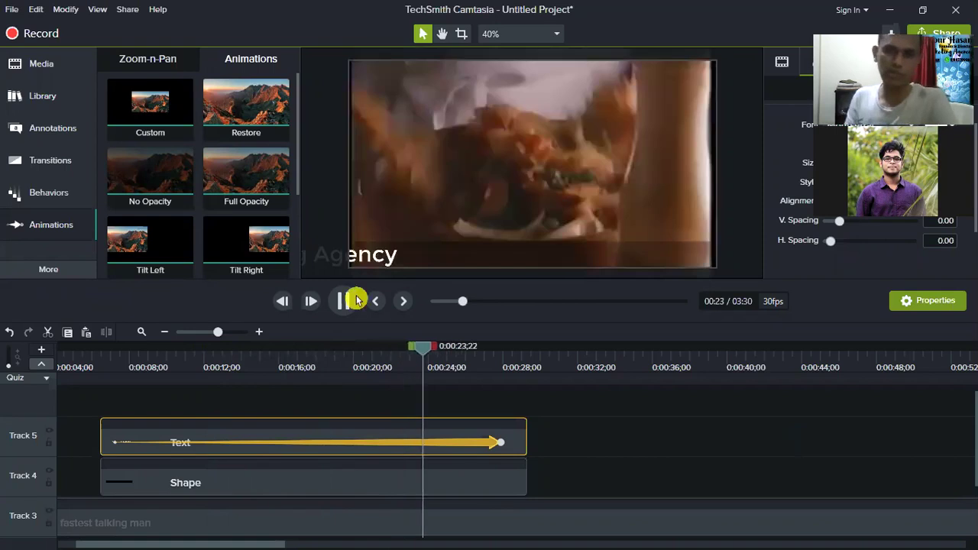
# Switch to the Class Notes DMA document in Google Docs and review its free footage, video editing, background music and GIF maker links.
pyautogui.click(247, 431)
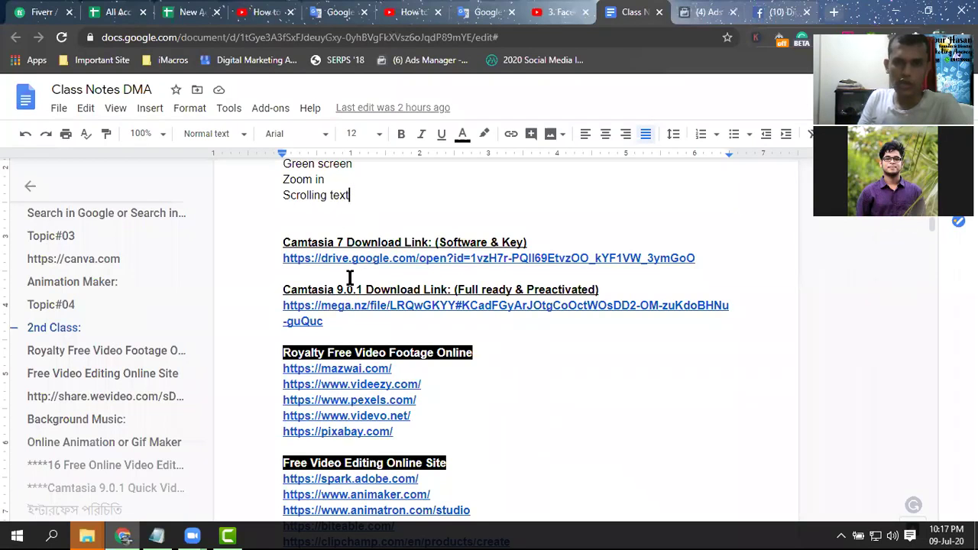
pyautogui.scroll(-5, 350, 283)
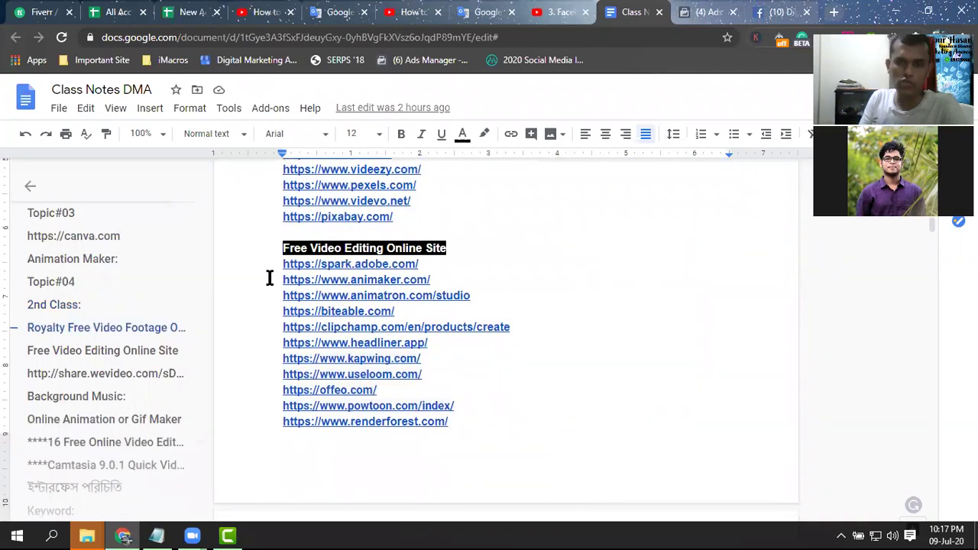
pyautogui.click(463, 430)
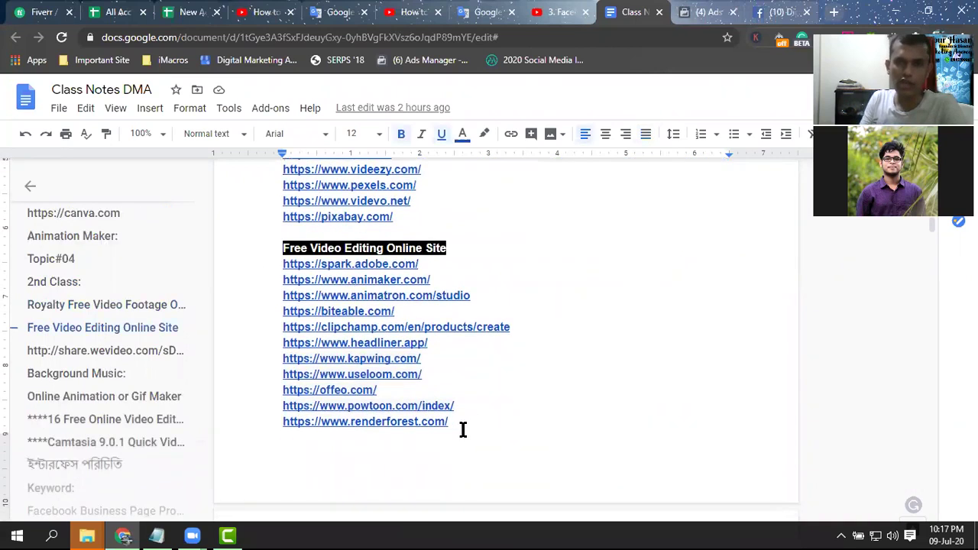
pyautogui.moveTo(441, 416); pyautogui.dragTo(253, 271)
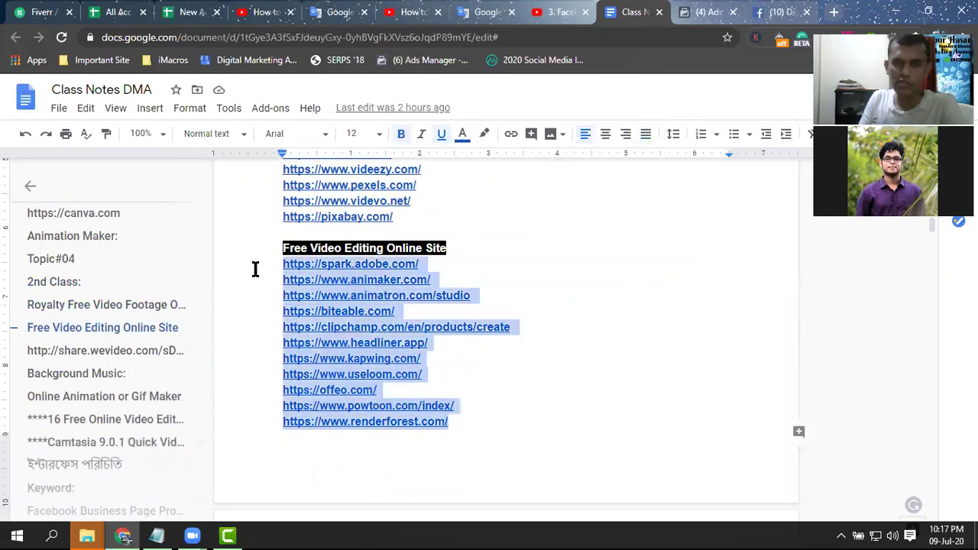
pyautogui.click(443, 381)
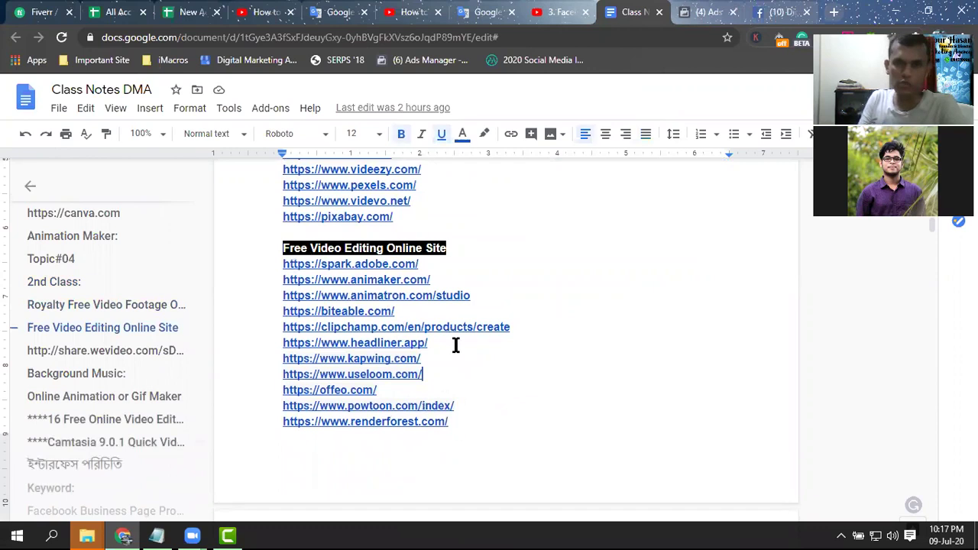
pyautogui.scroll(-2, 447, 347)
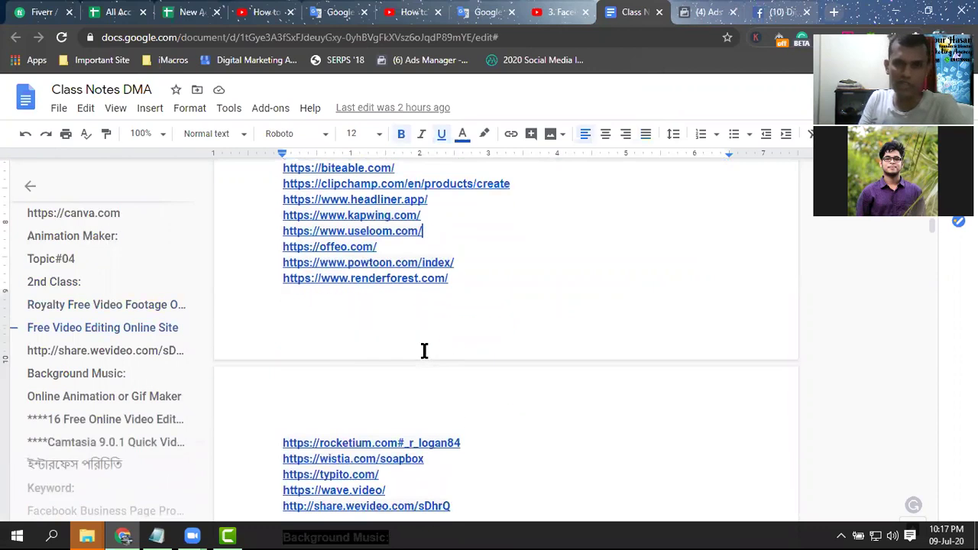
pyautogui.scroll(-2, 424, 350)
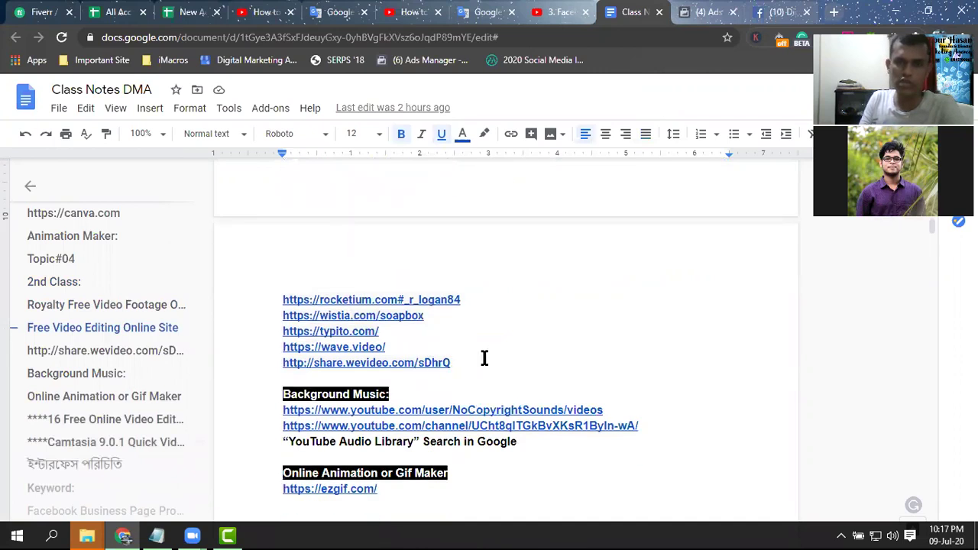
pyautogui.scroll(-1, 484, 358)
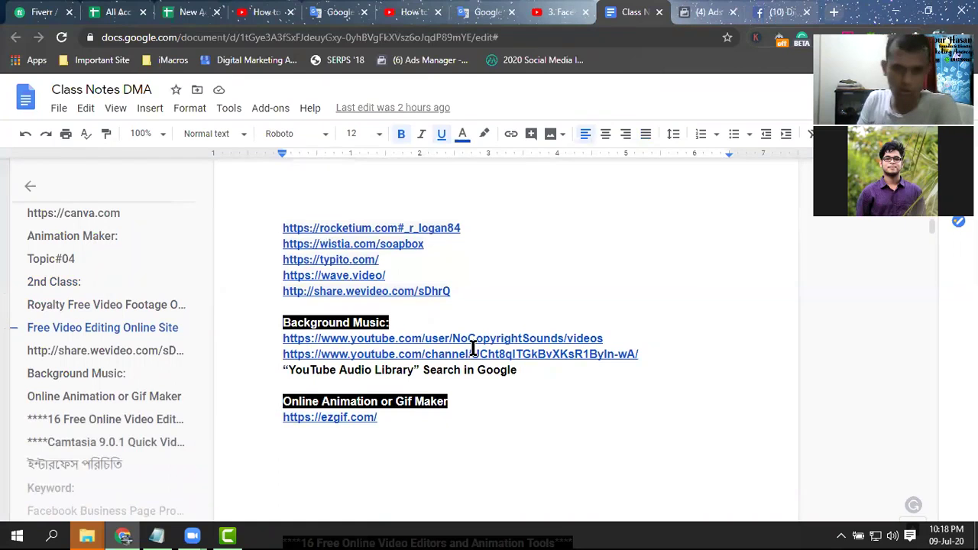
pyautogui.scroll(-2, 457, 416)
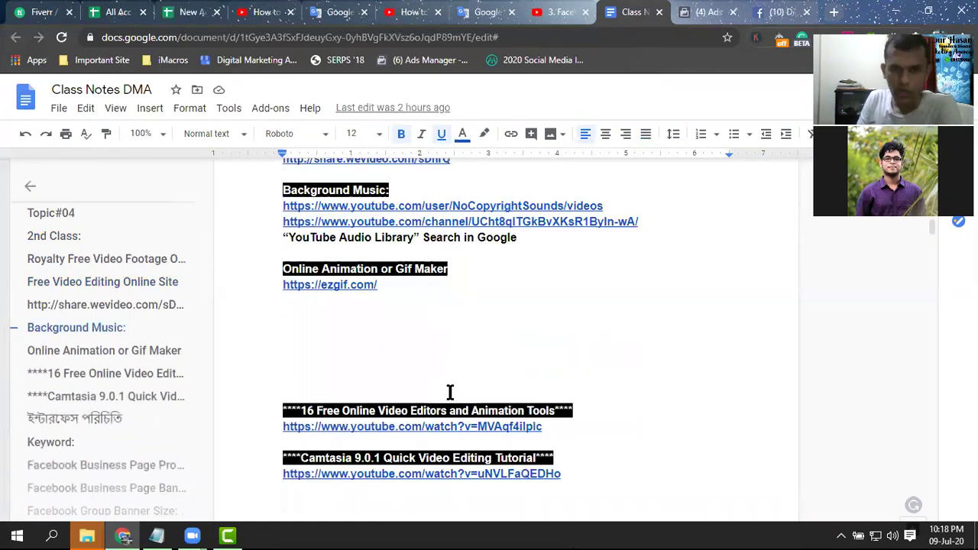
pyautogui.scroll(7, 424, 349)
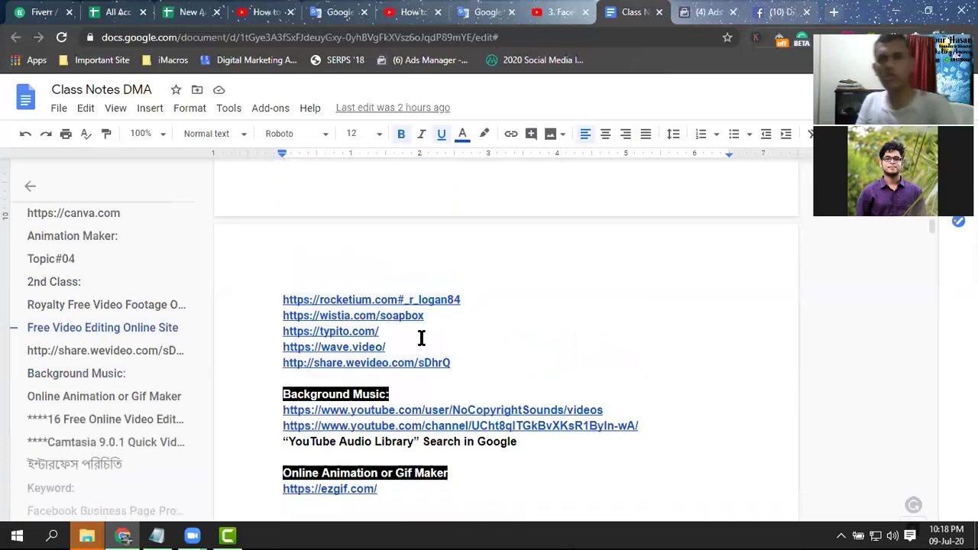
pyautogui.scroll(3, 470, 368)
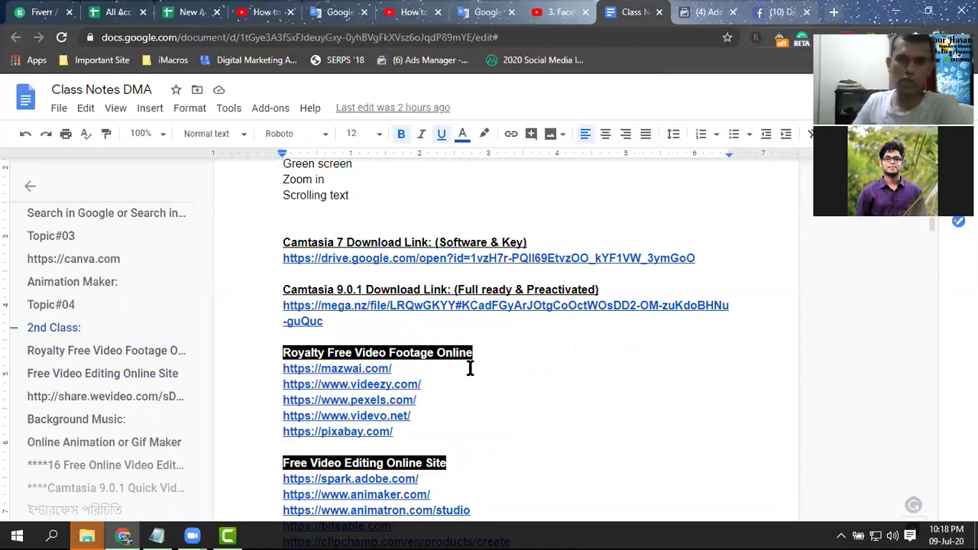
# Switch back to Camtasia and start a new custom production in MP4 - Smart Player (HTML5) format, stopping at the Smart Player options.
pyautogui.click(227, 536)
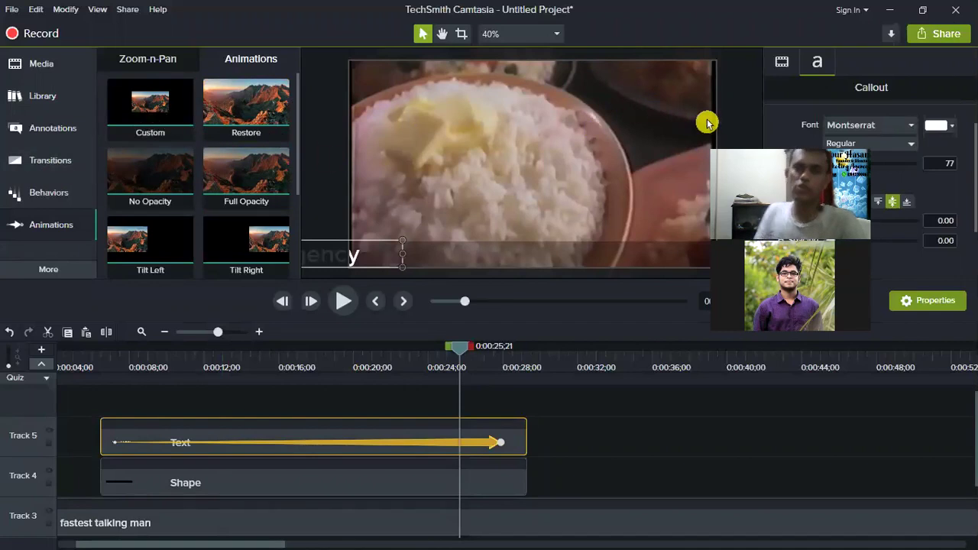
pyautogui.moveTo(150, 174)
pyautogui.mouseDown()
pyautogui.moveTo(239, 428)
pyautogui.moveTo(240, 400)
pyautogui.moveTo(212, 418)
pyautogui.mouseUp()
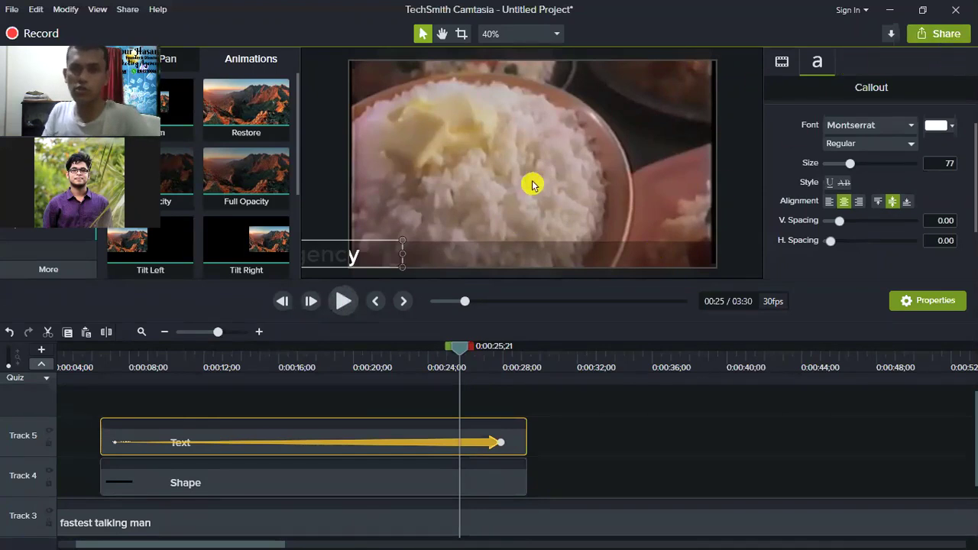
pyautogui.click(952, 36)
pyautogui.moveTo(930, 241)
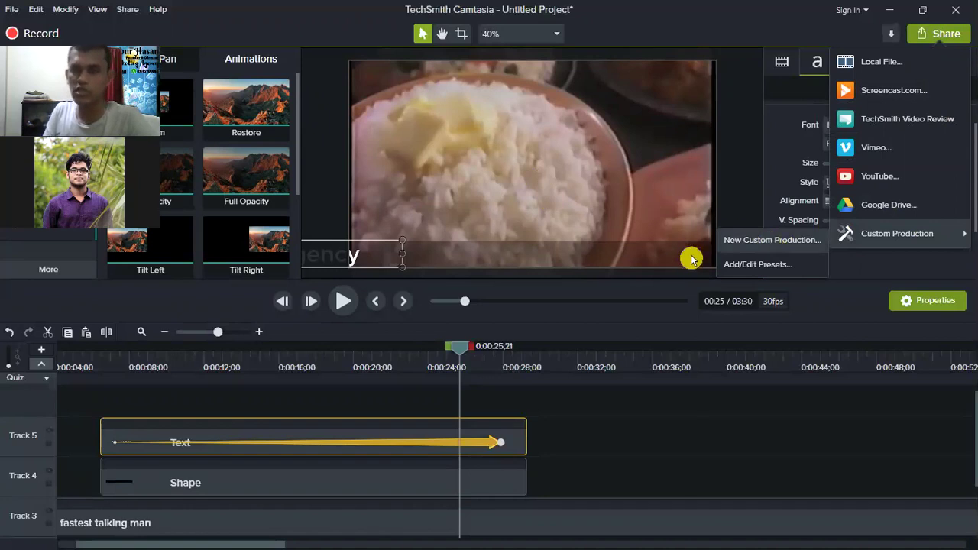
pyautogui.click(734, 240)
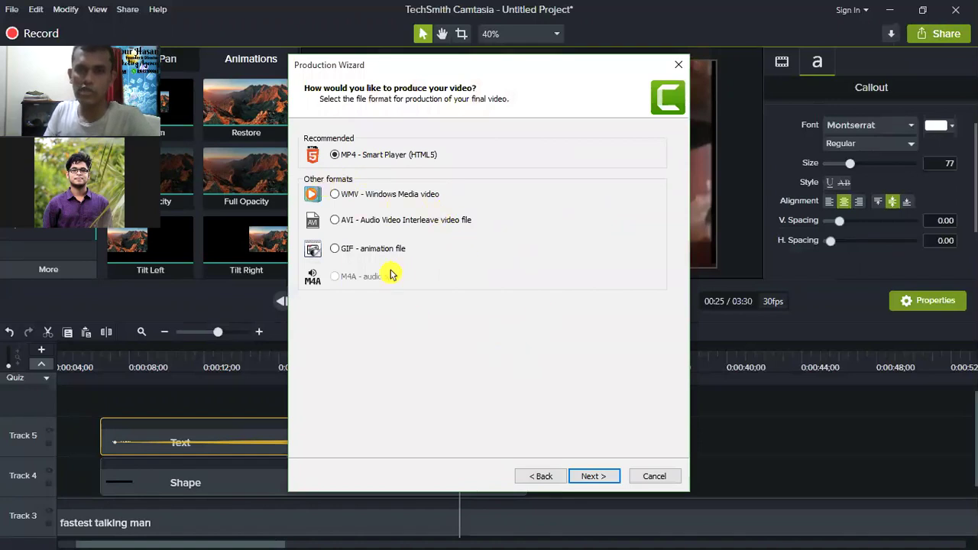
pyautogui.click(595, 476)
pyautogui.click(595, 476)
pyautogui.click(541, 476)
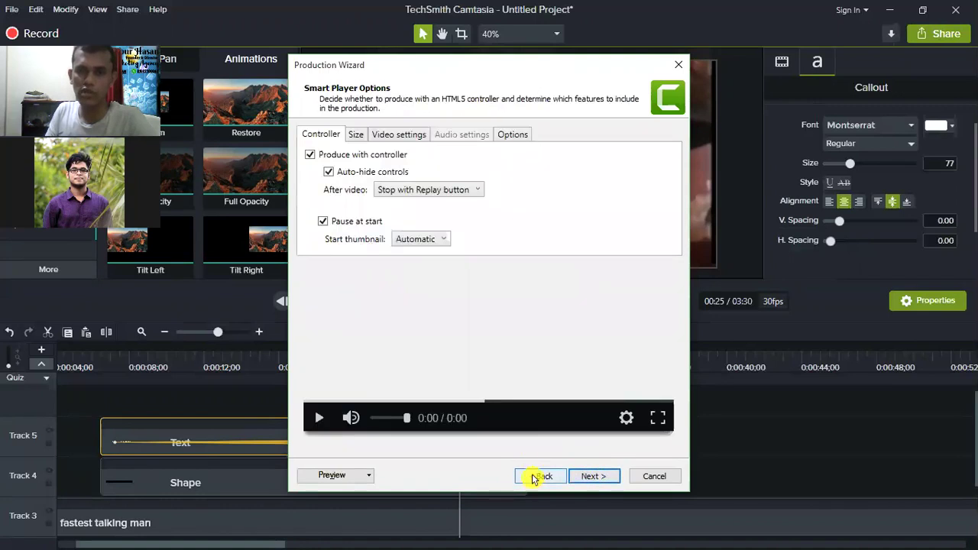
# Set the production's embed size to 1280 wide by 720 high, matching the video size.
pyautogui.click(355, 137)
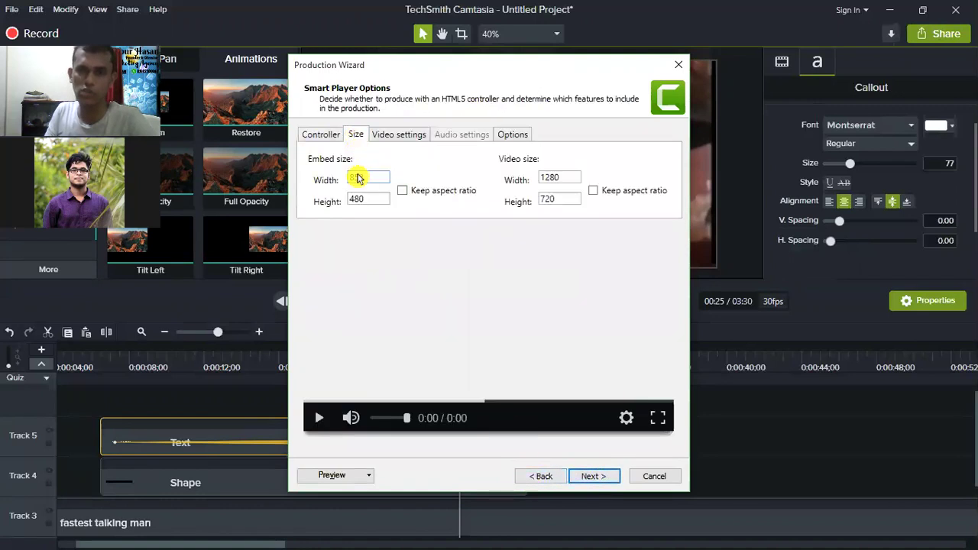
pyautogui.moveTo(382, 178); pyautogui.dragTo(312, 173)
pyautogui.write('1280')
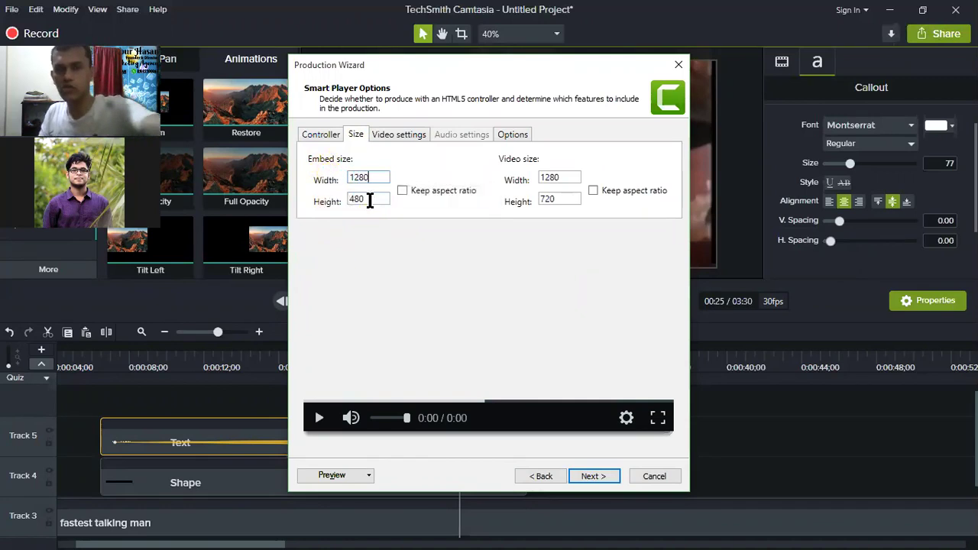
pyautogui.moveTo(373, 200); pyautogui.dragTo(344, 201)
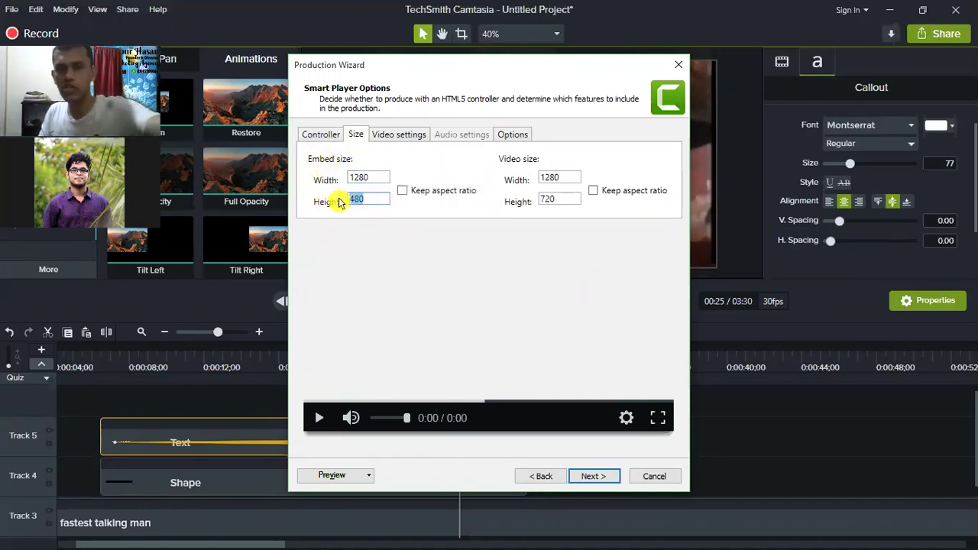
pyautogui.write('720')
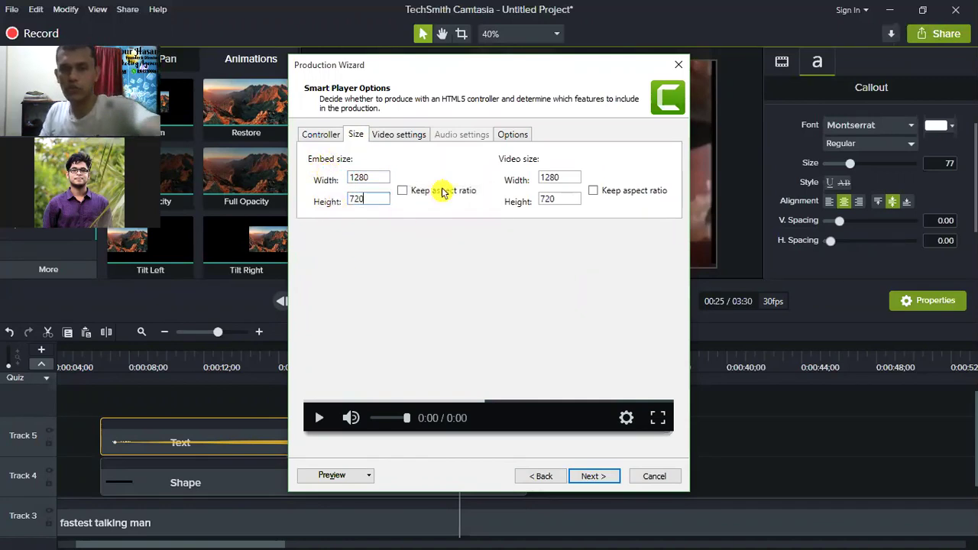
pyautogui.click(563, 181)
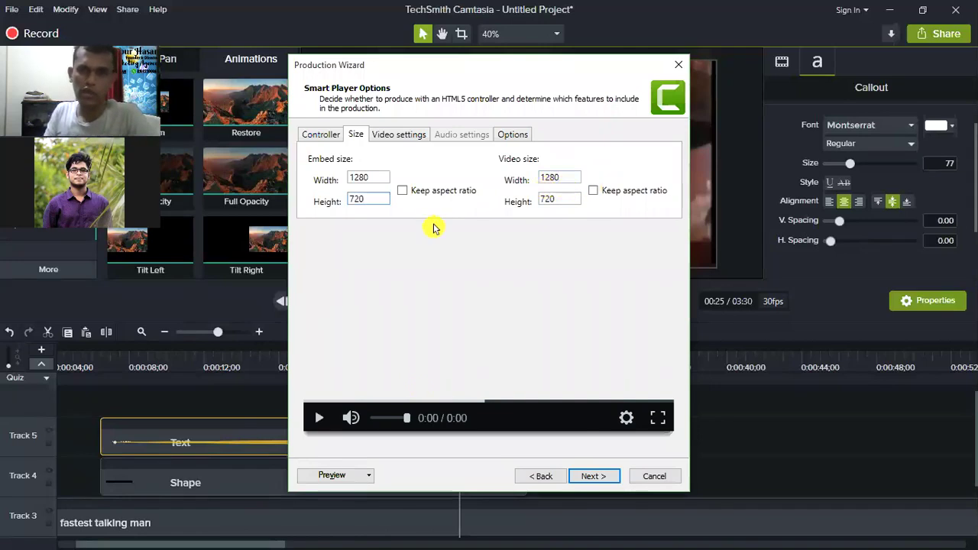
# Continue to the production's Video Options, include the existing watermark image, and check the author and copyright options.
pyautogui.click(587, 475)
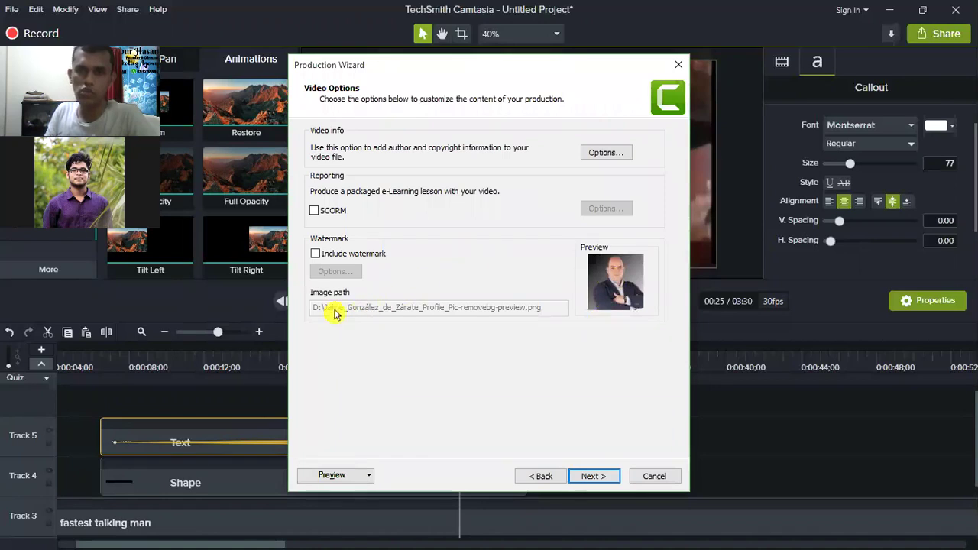
pyautogui.click(315, 255)
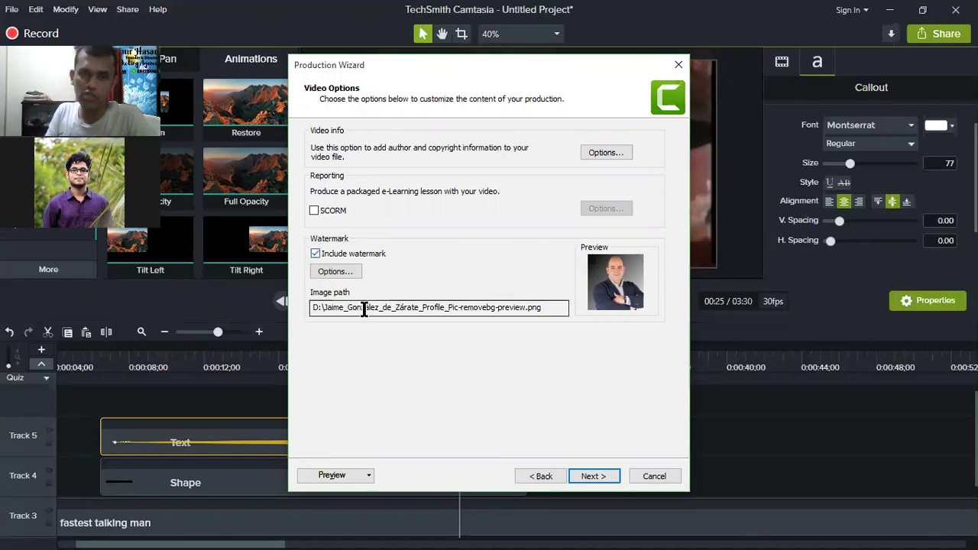
pyautogui.click(315, 253)
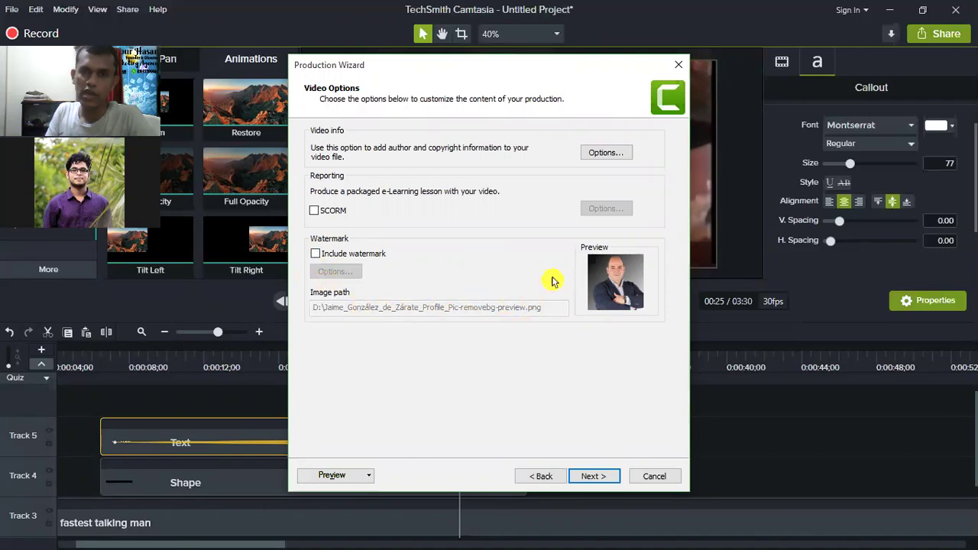
pyautogui.click(315, 253)
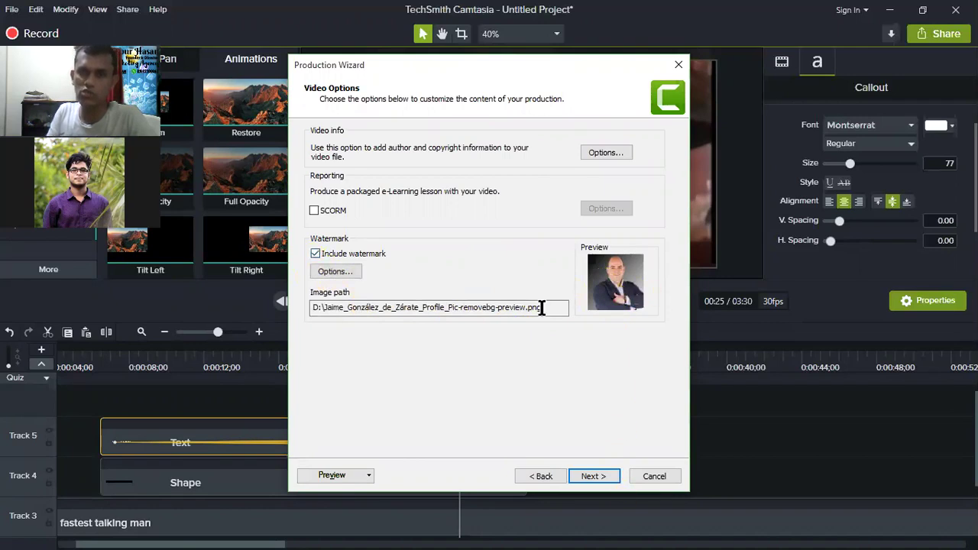
pyautogui.click(459, 314)
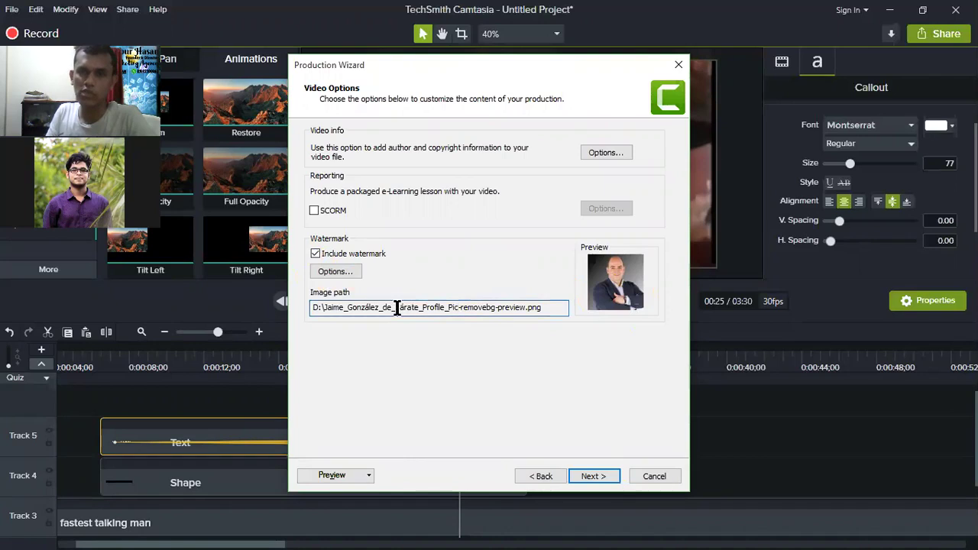
pyautogui.moveTo(559, 307); pyautogui.dragTo(265, 300)
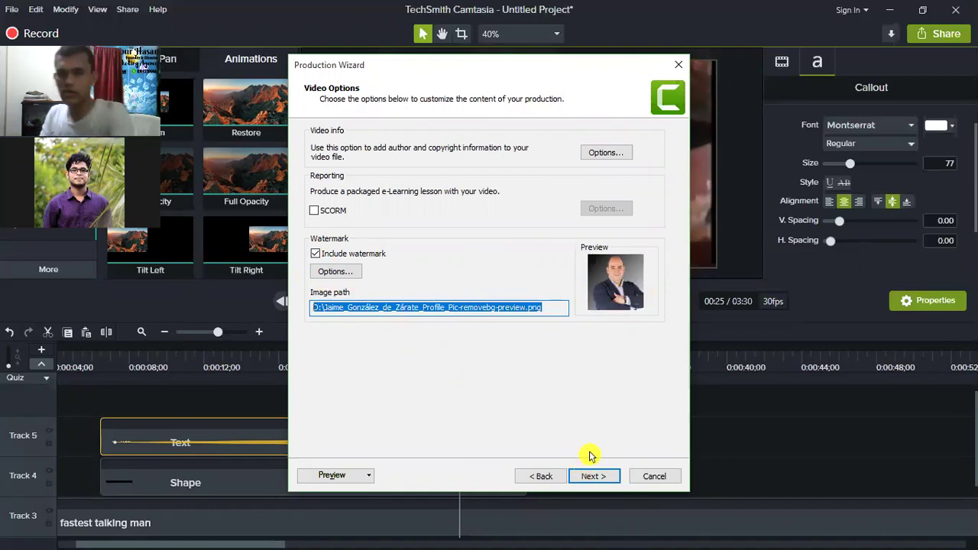
pyautogui.click(589, 154)
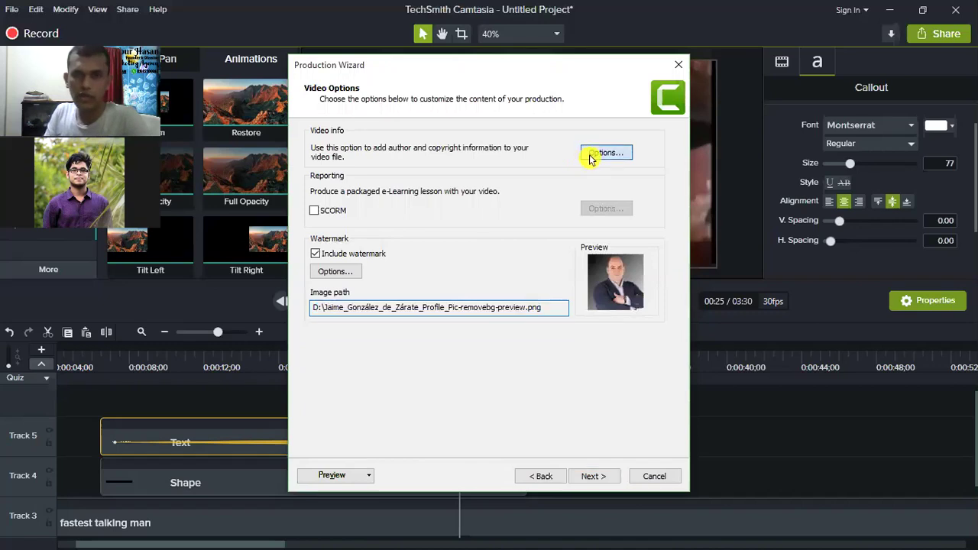
pyautogui.click(611, 476)
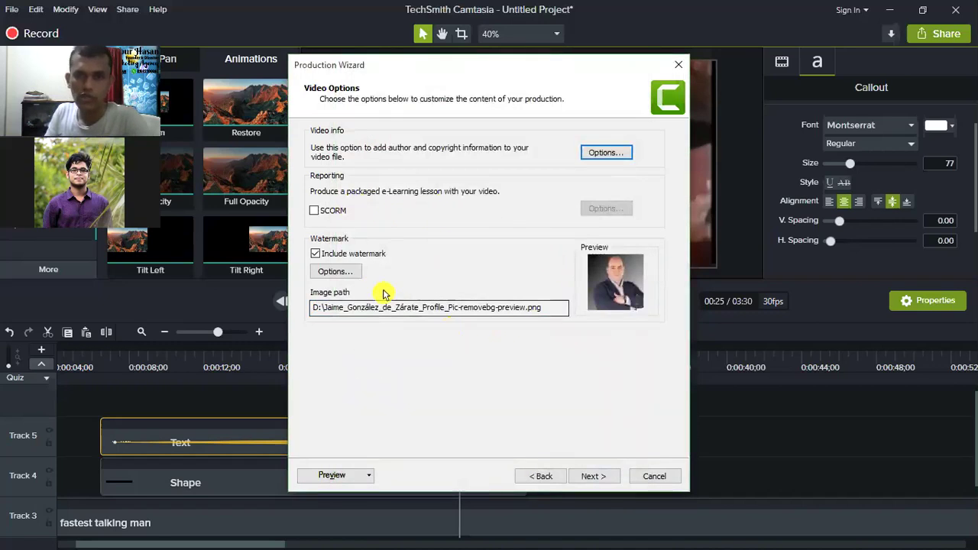
# Open the watermark options and browse the Video Editing Project Samples folder for an image without choosing one.
pyautogui.click(342, 273)
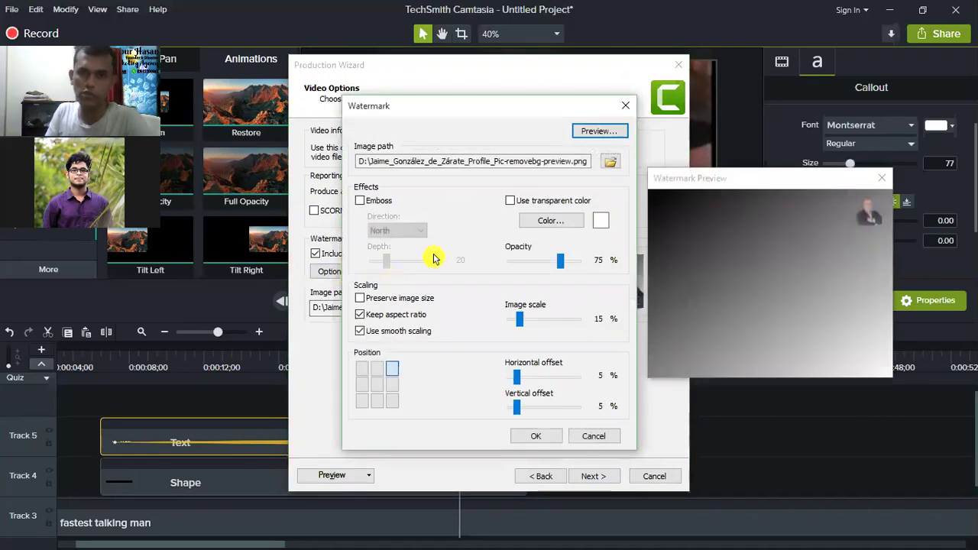
pyautogui.click(467, 161)
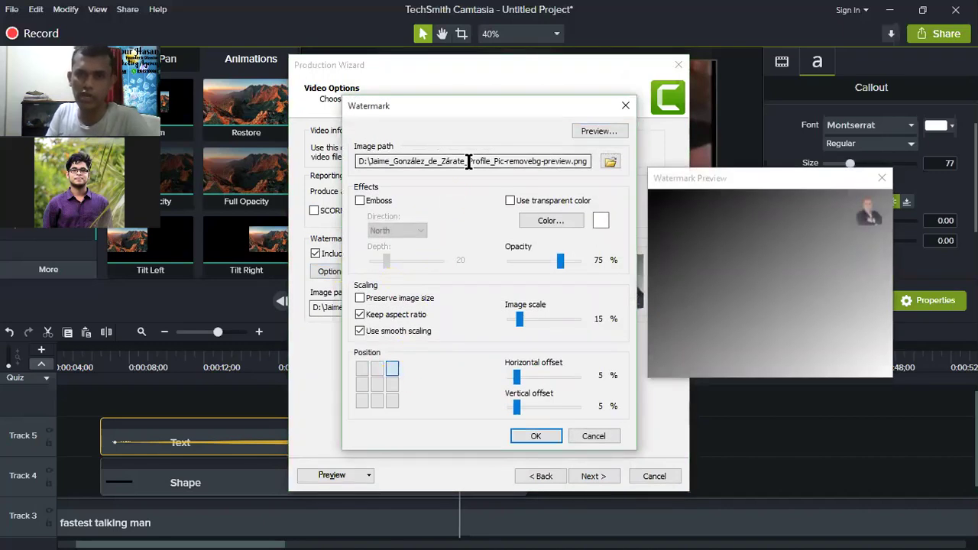
pyautogui.click(607, 163)
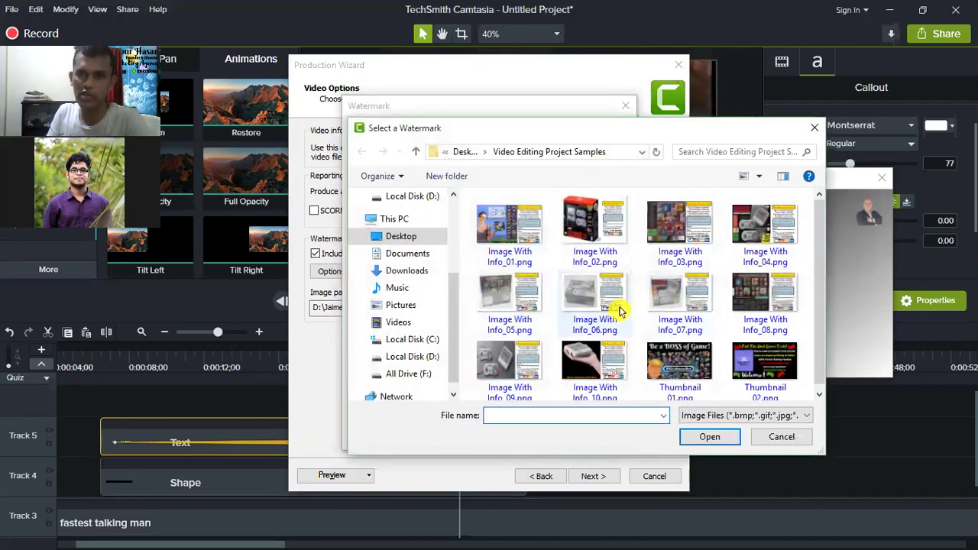
pyautogui.click(772, 438)
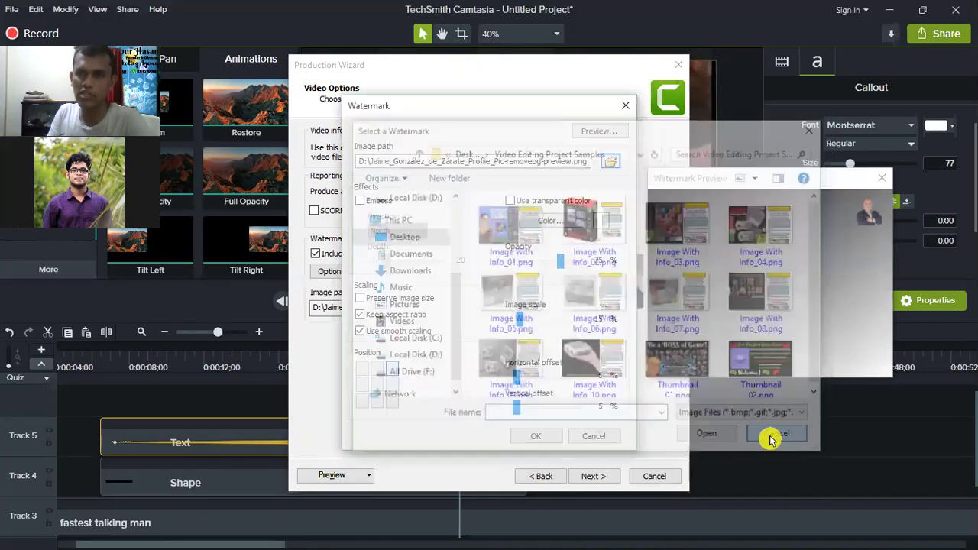
# Try the watermark at the upper-left, upper-centre and middle-left of the video frame, and return it to the upper-right corner.
pyautogui.click(362, 370)
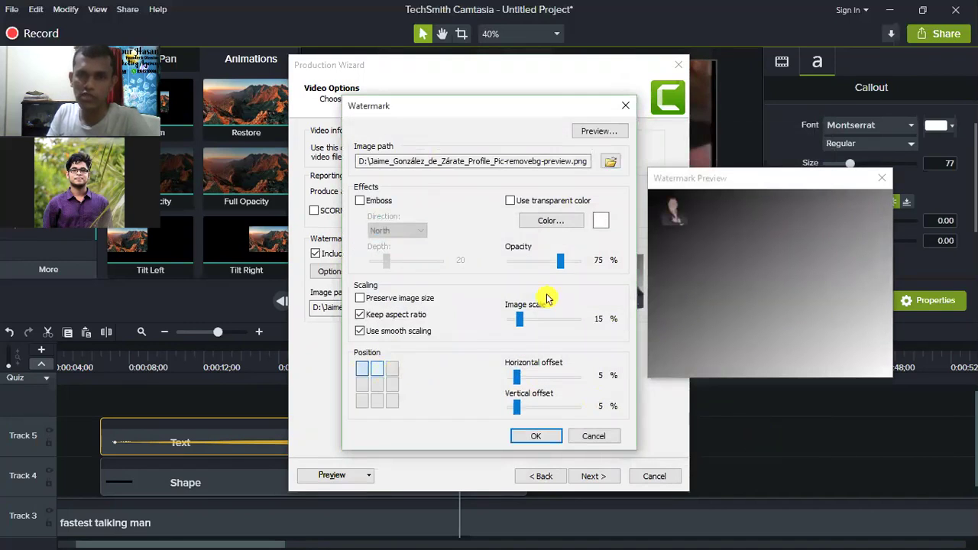
pyautogui.click(392, 370)
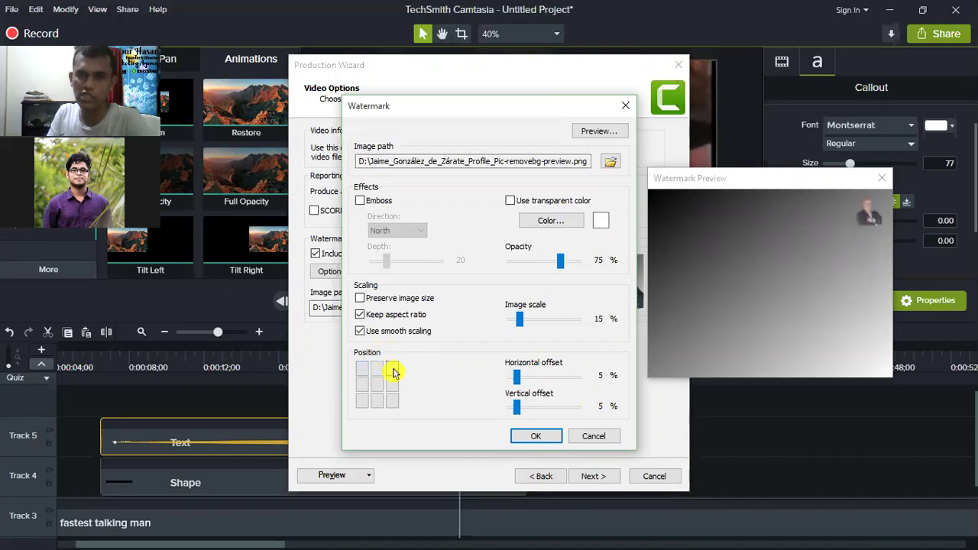
pyautogui.click(376, 370)
pyautogui.click(362, 384)
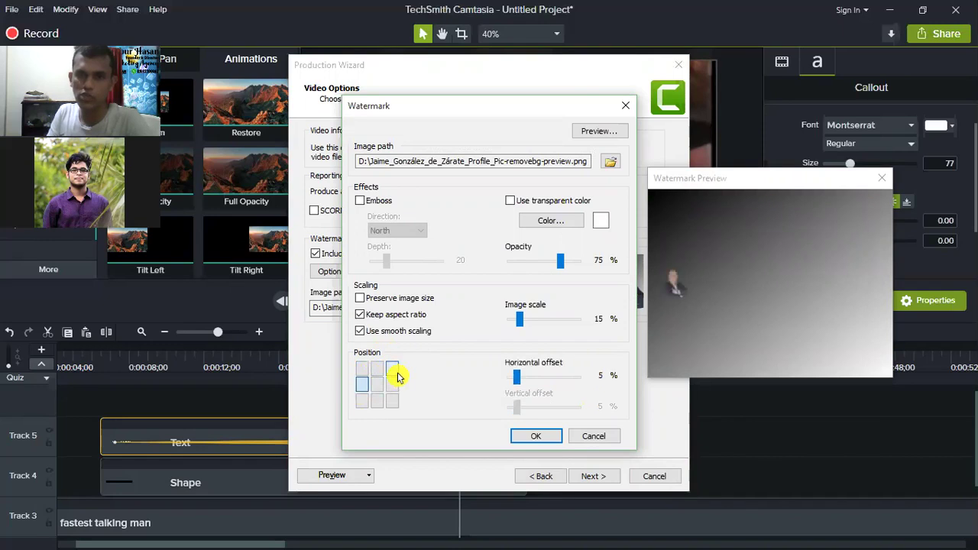
pyautogui.click(393, 372)
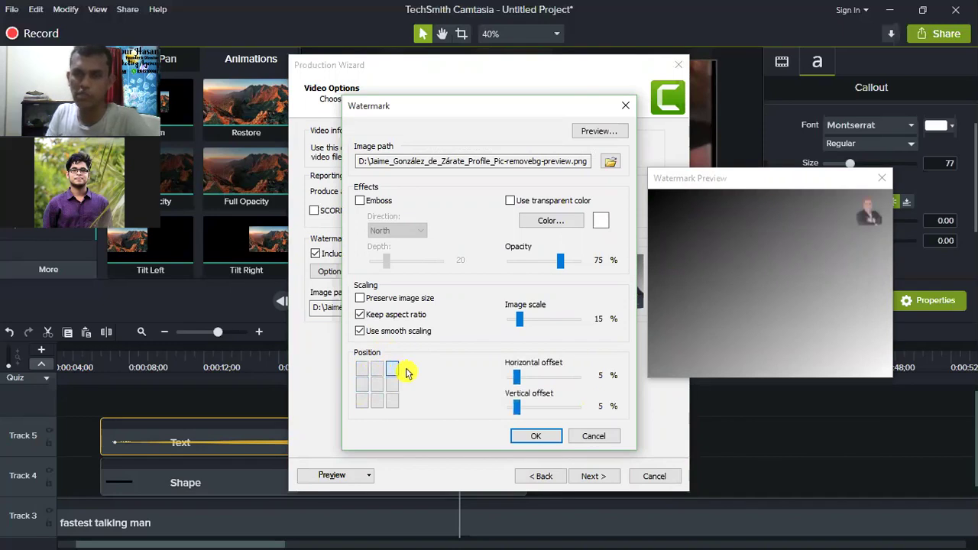
# Set the watermark's opacity to 70% and accept the watermark settings.
pyautogui.click(521, 325)
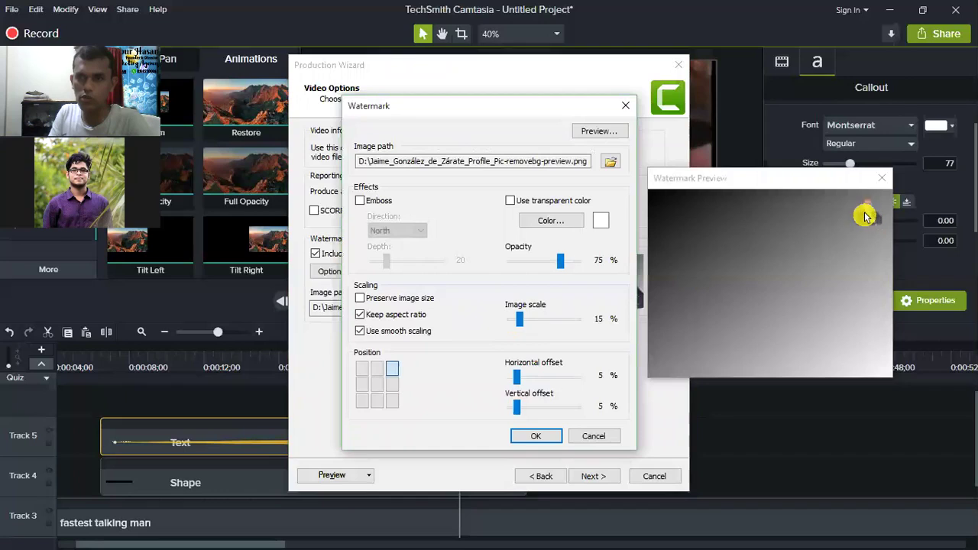
pyautogui.click(561, 263)
pyautogui.moveTo(563, 264)
pyautogui.mouseDown()
pyautogui.moveTo(625, 257)
pyautogui.moveTo(574, 267)
pyautogui.mouseUp()
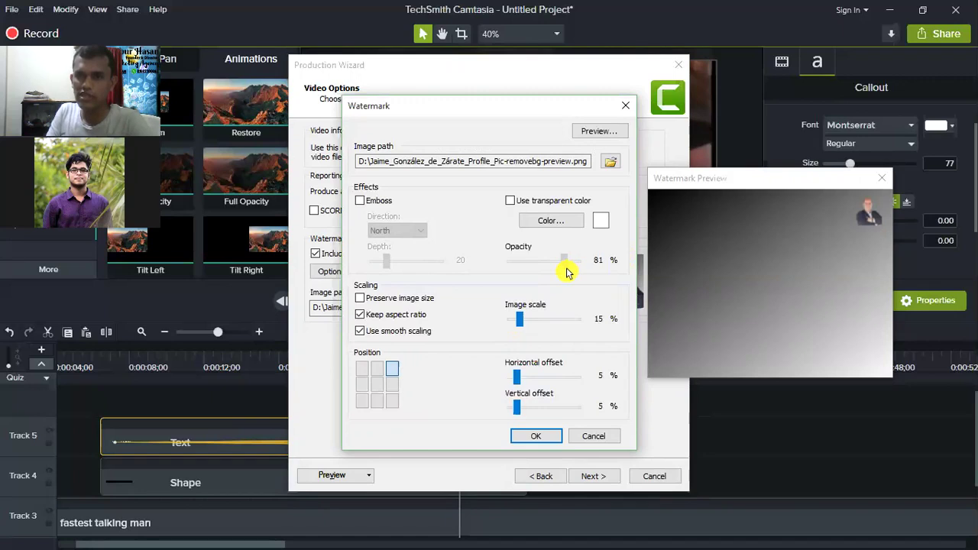
pyautogui.moveTo(561, 272); pyautogui.dragTo(563, 273)
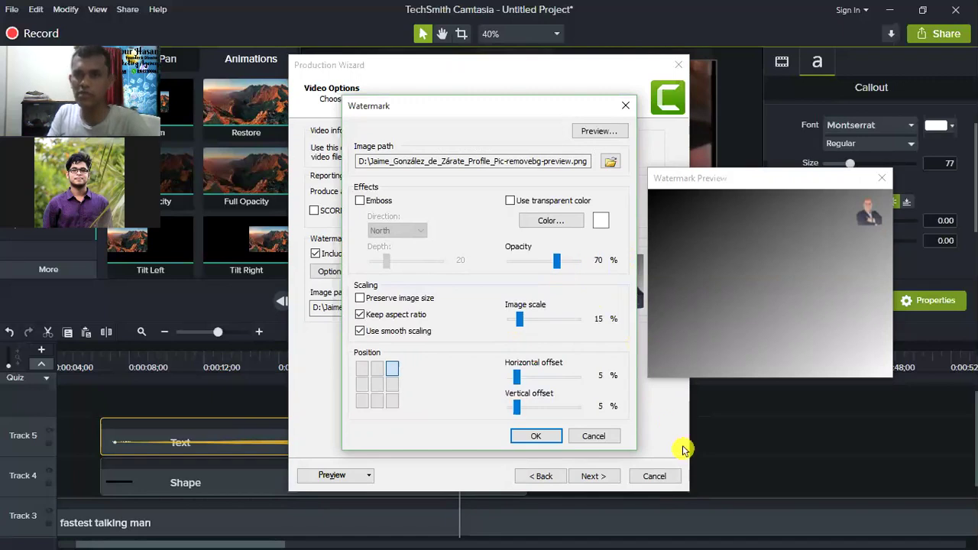
pyautogui.click(536, 436)
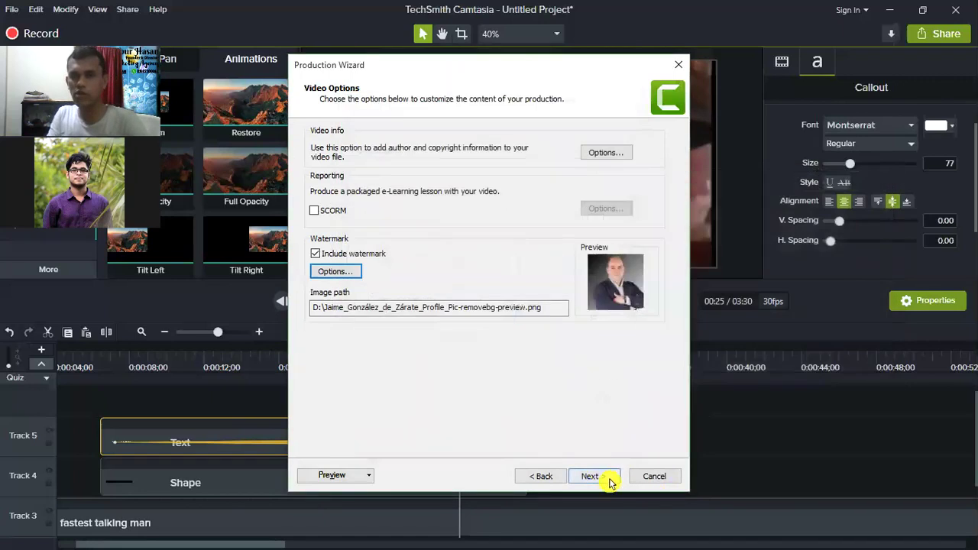
# Continue to the output settings and start producing the video as Untitled Project in the D: folder.
pyautogui.click(607, 477)
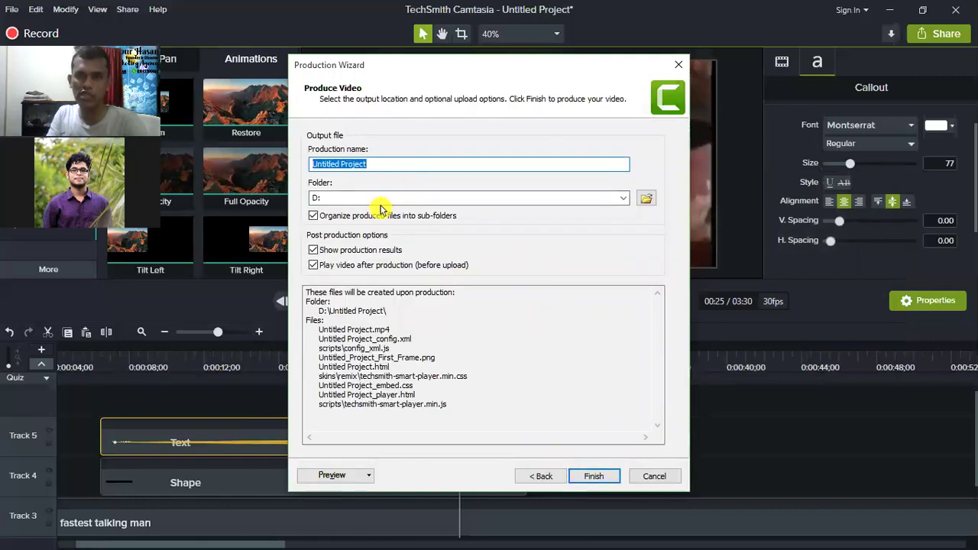
pyautogui.click(603, 475)
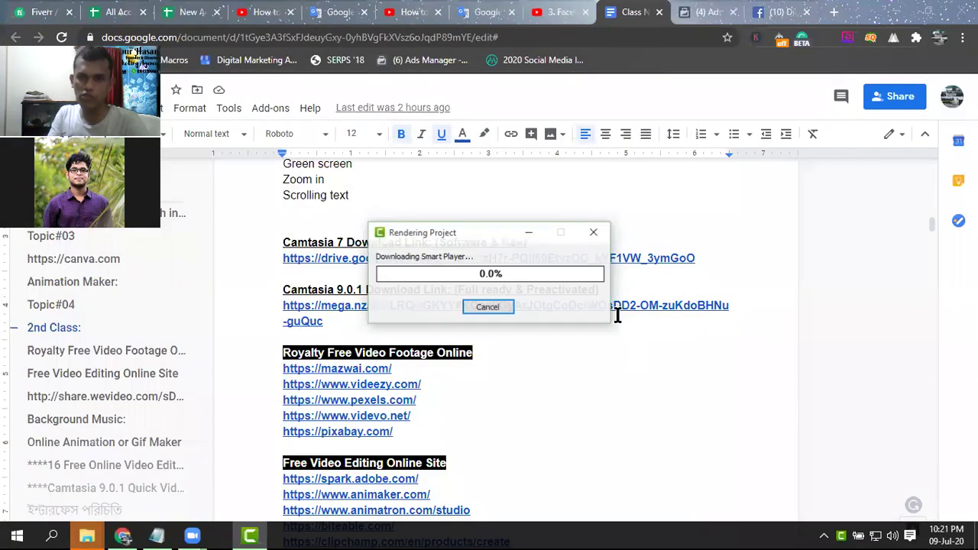